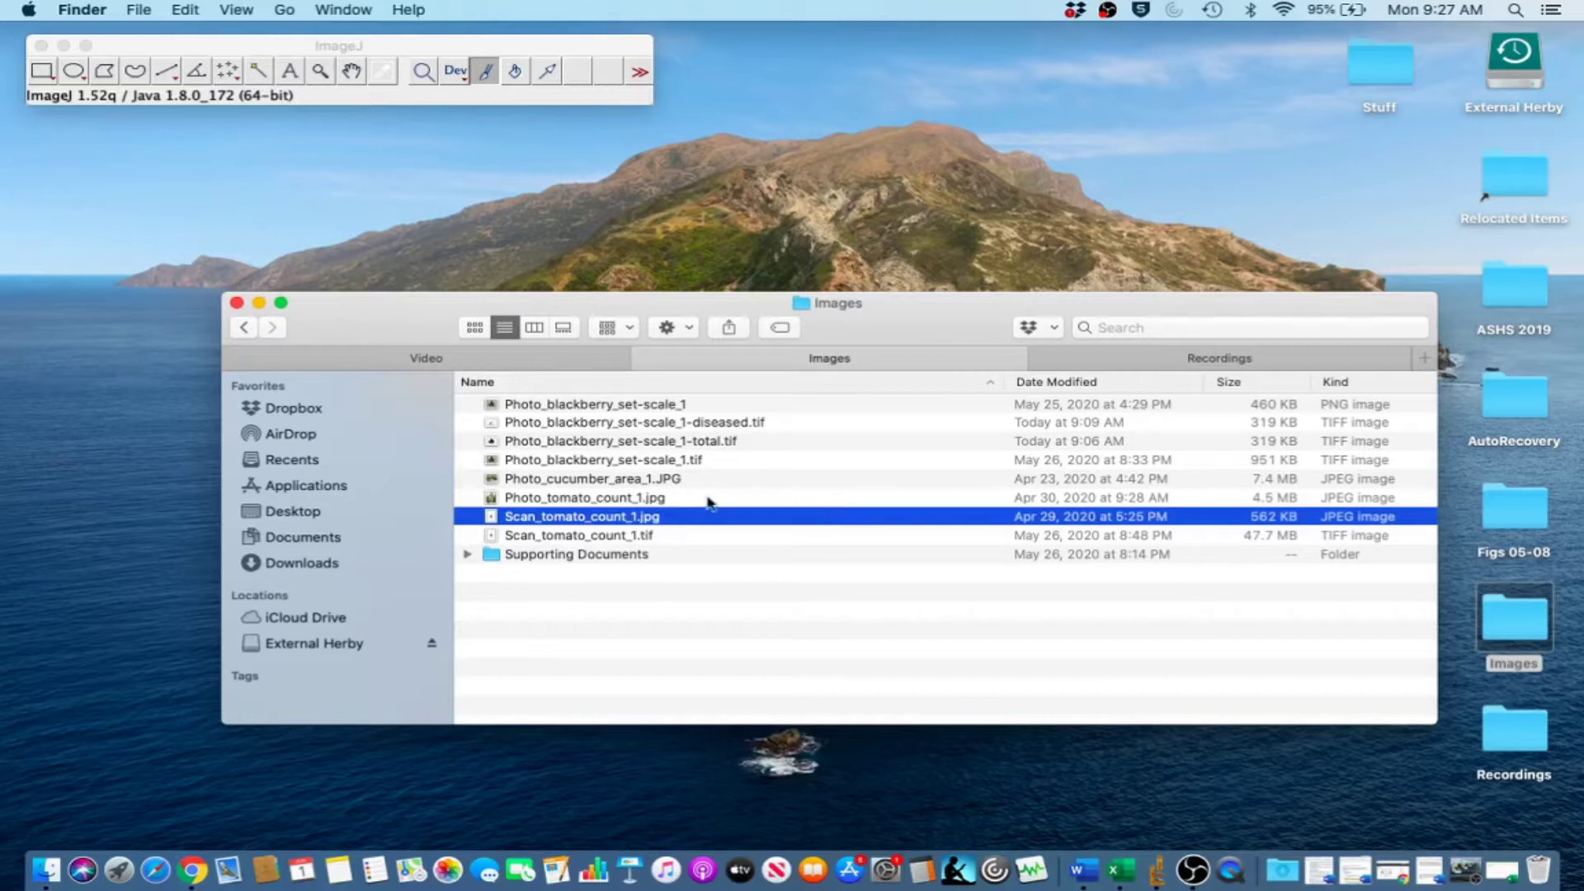
- Open Photo_cucumber_area_1.JPG in ImageJ by dropping it onto the ImageJ bar
{"action": "left_click_drag", "start_coordinate": [566, 479], "coordinate": [387, 96]}
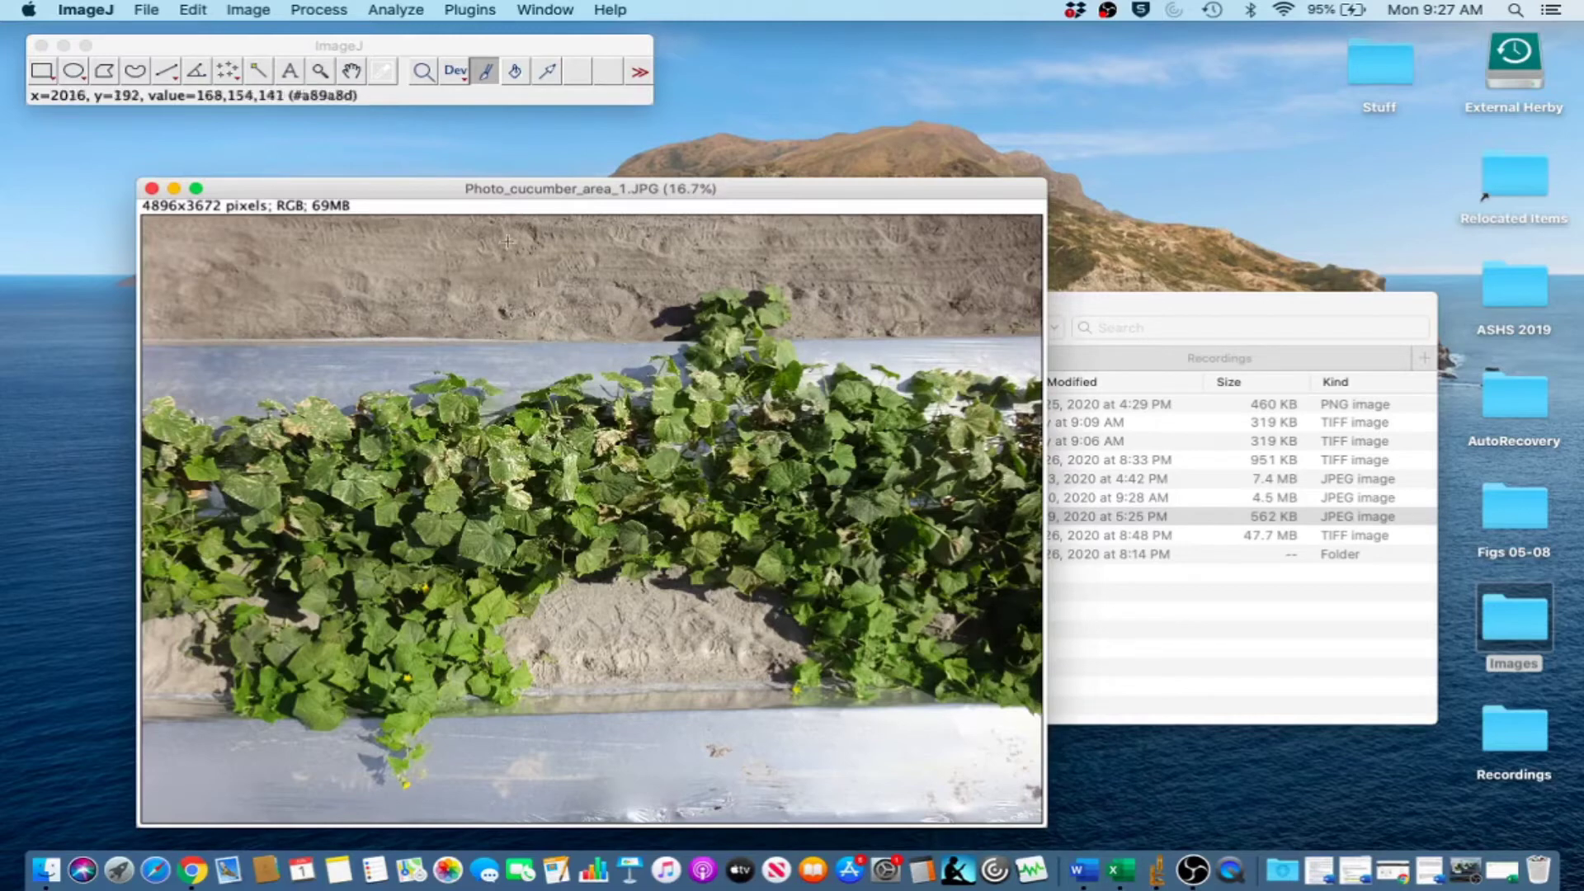
- Colour-threshold the photo to hue 0–122, saturation 58–255, brightness 9–255 and select the canopy
{"action": "left_click", "coordinate": [246, 8]}
{"action": "mouse_move", "coordinate": [256, 66]}
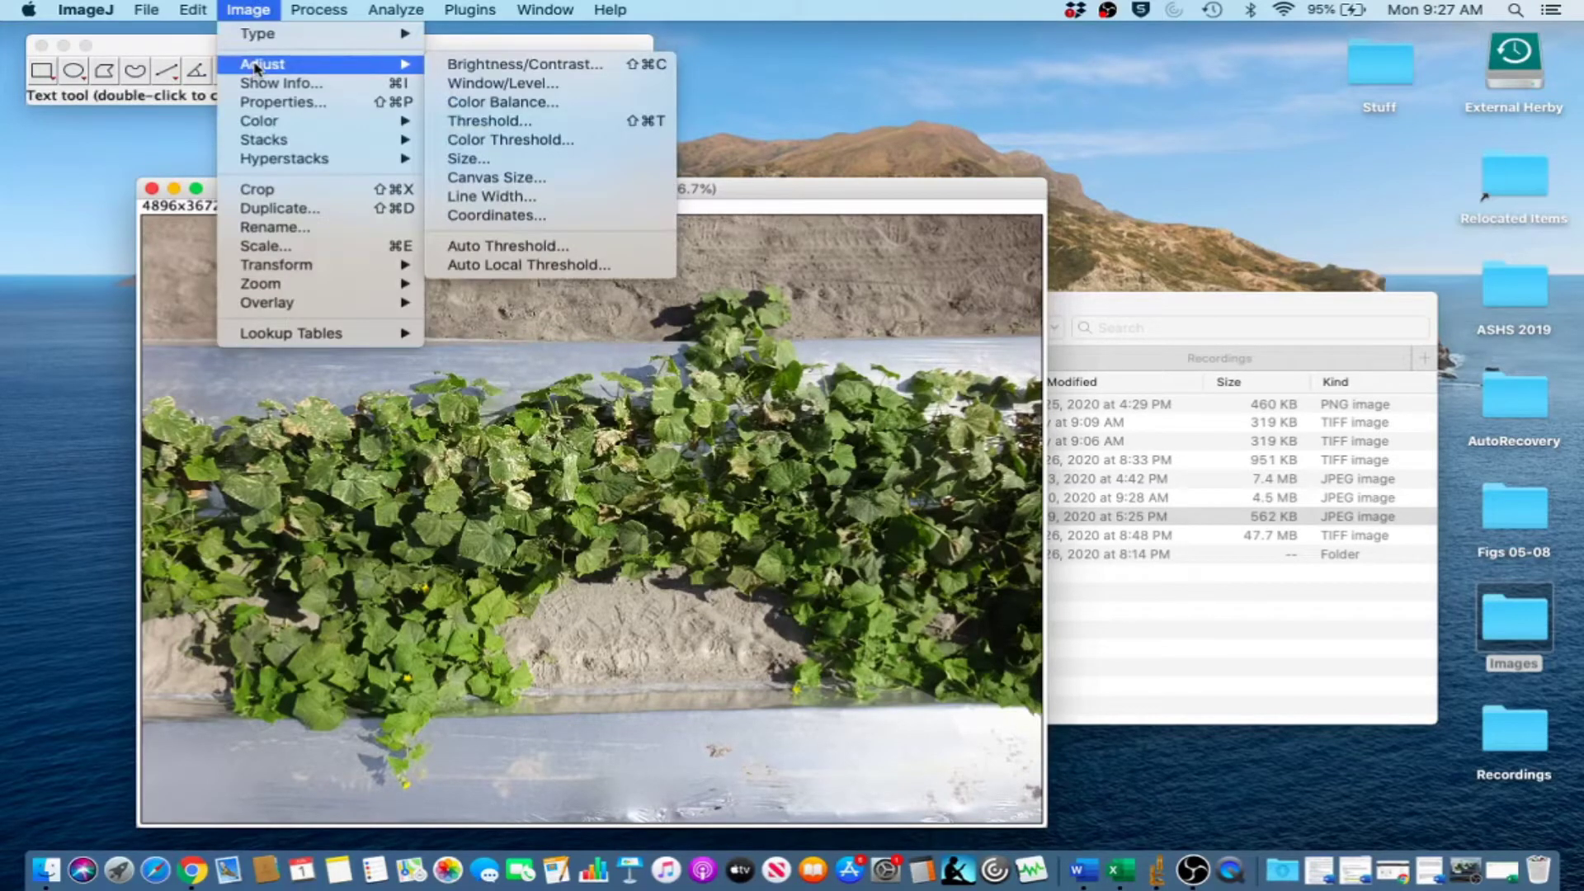
{"action": "left_click", "coordinate": [546, 140]}
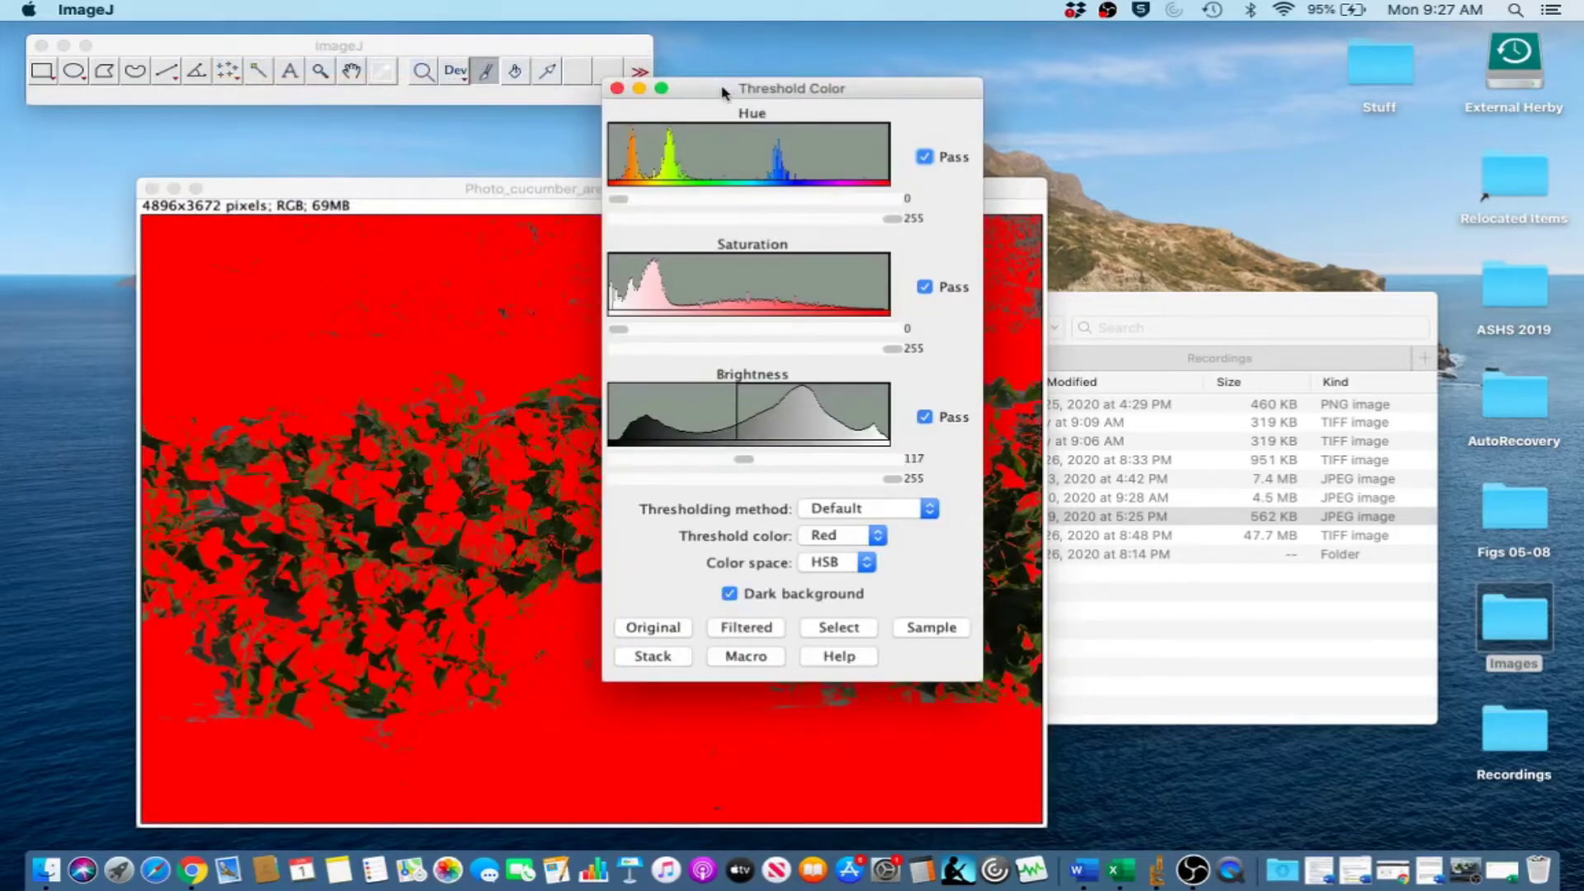
{"action": "left_click_drag", "start_coordinate": [722, 87], "coordinate": [1075, 124]}
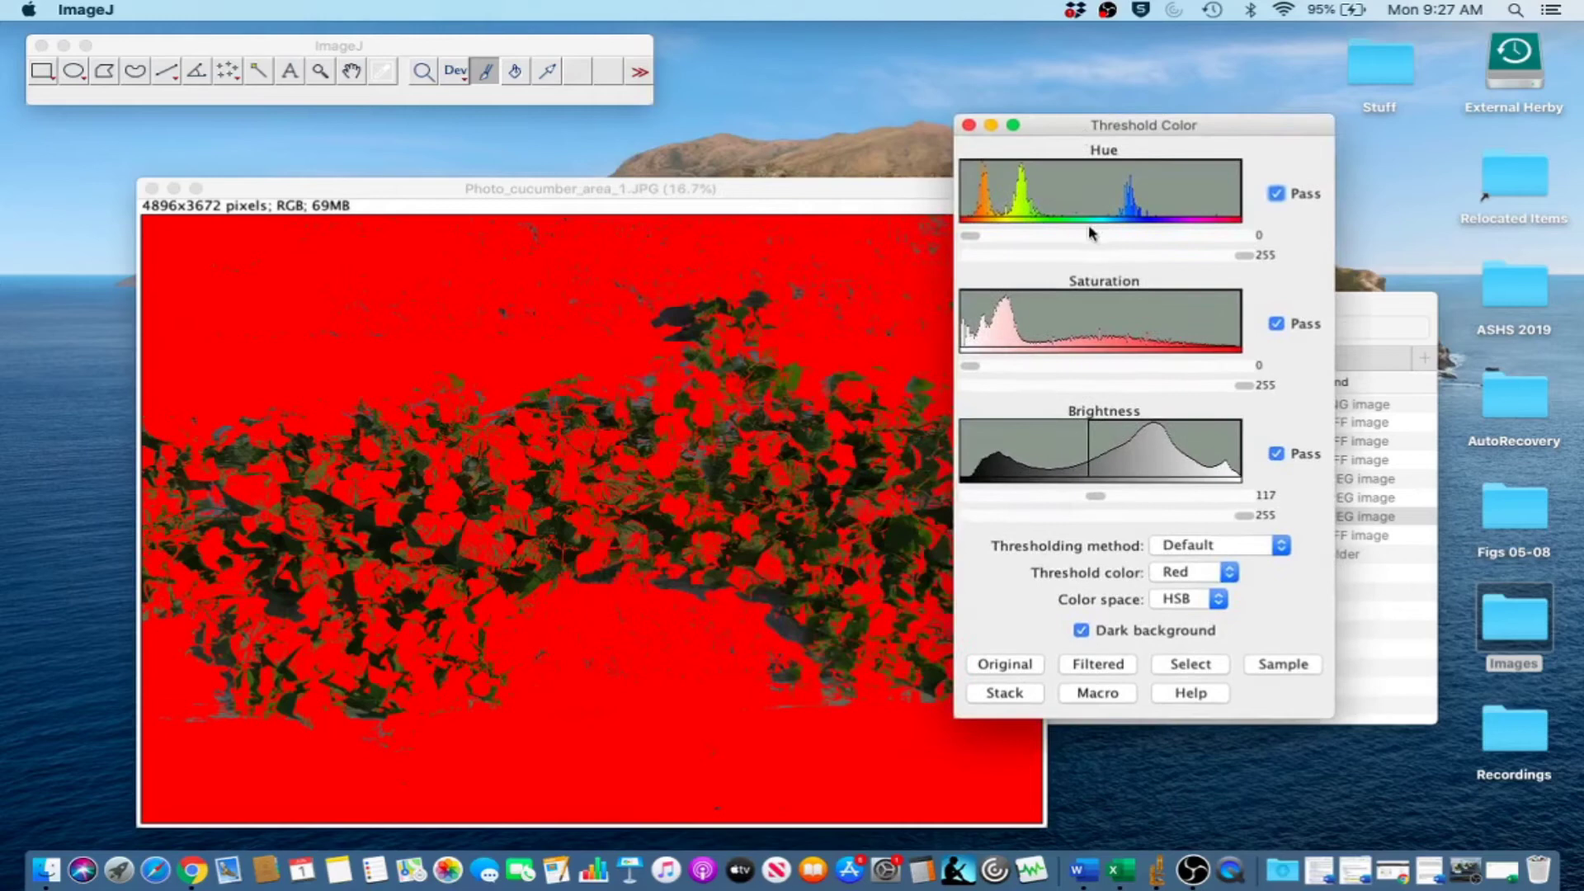
{"action": "left_click", "coordinate": [1041, 258]}
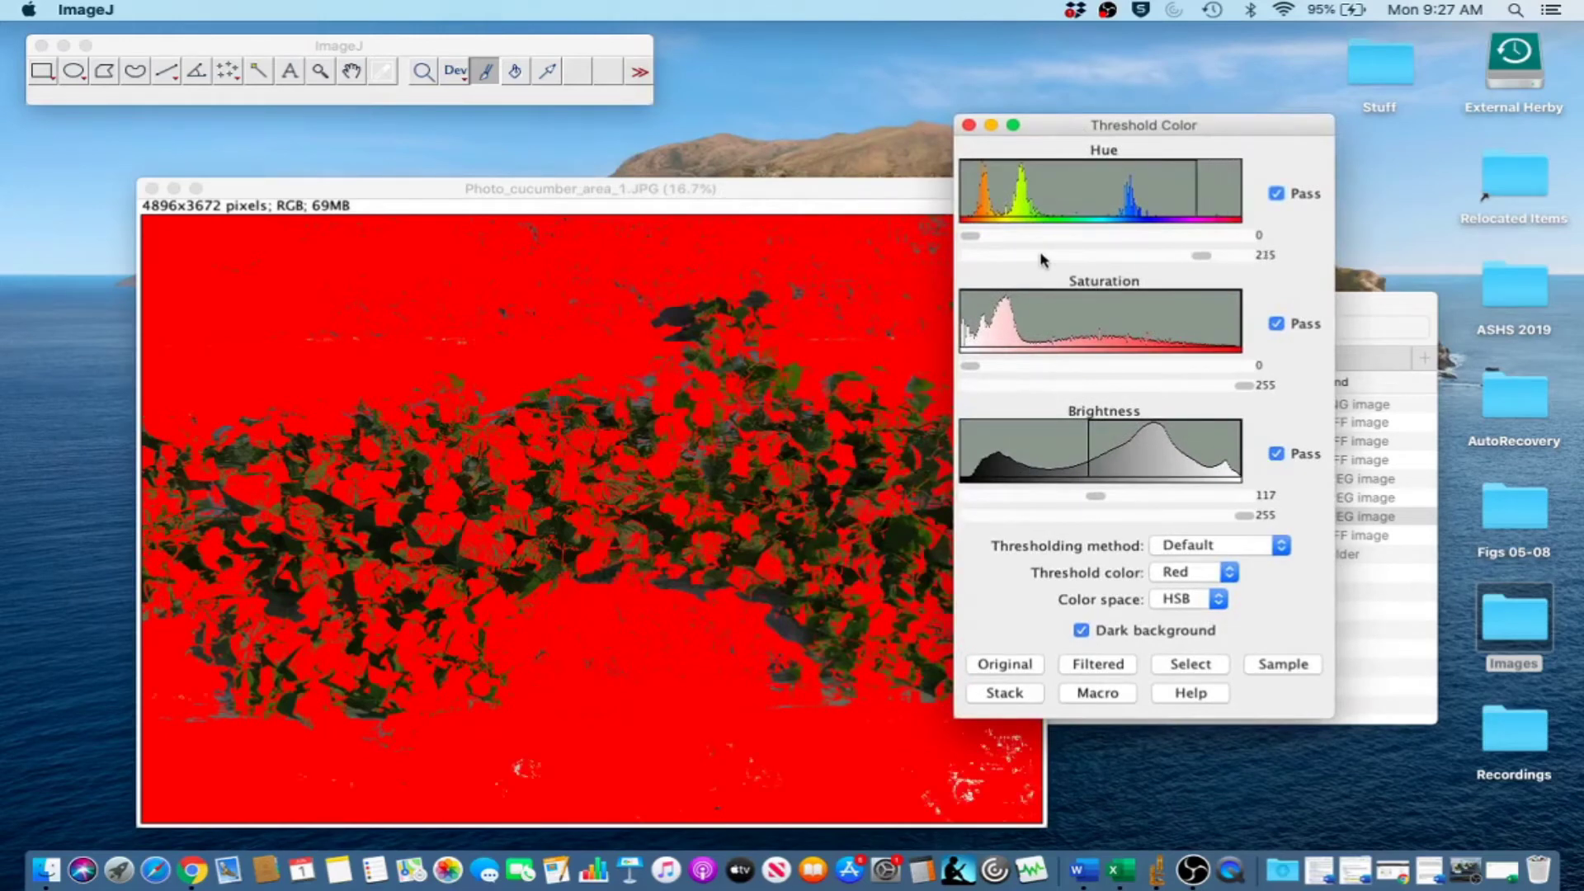
{"action": "left_click_drag", "start_coordinate": [1041, 257], "coordinate": [1044, 258]}
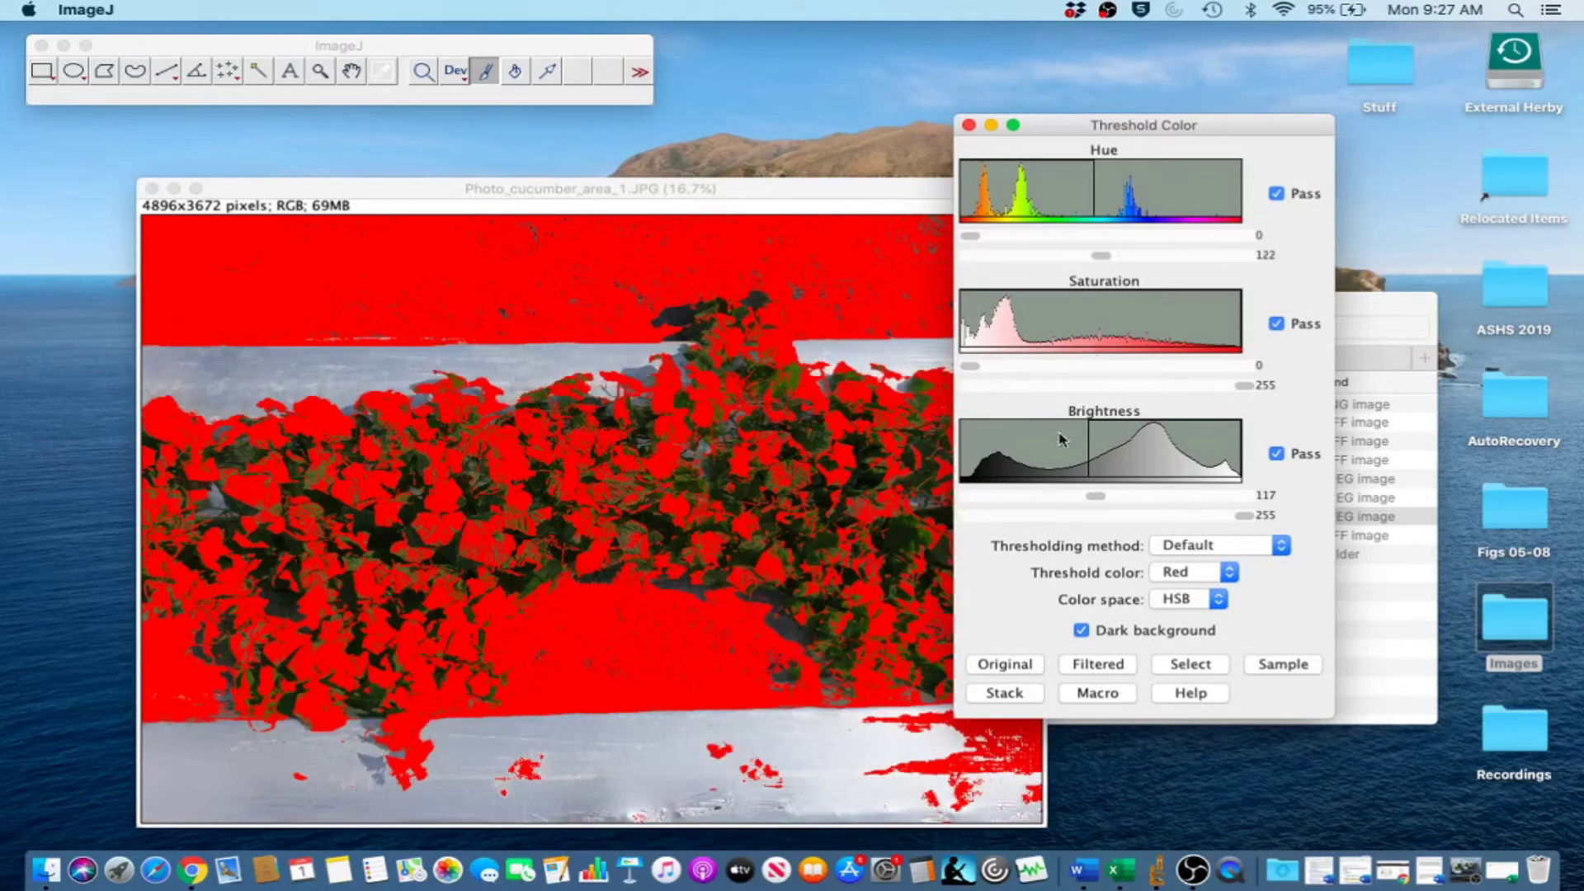
{"action": "left_click_drag", "start_coordinate": [1071, 367], "coordinate": [1029, 364]}
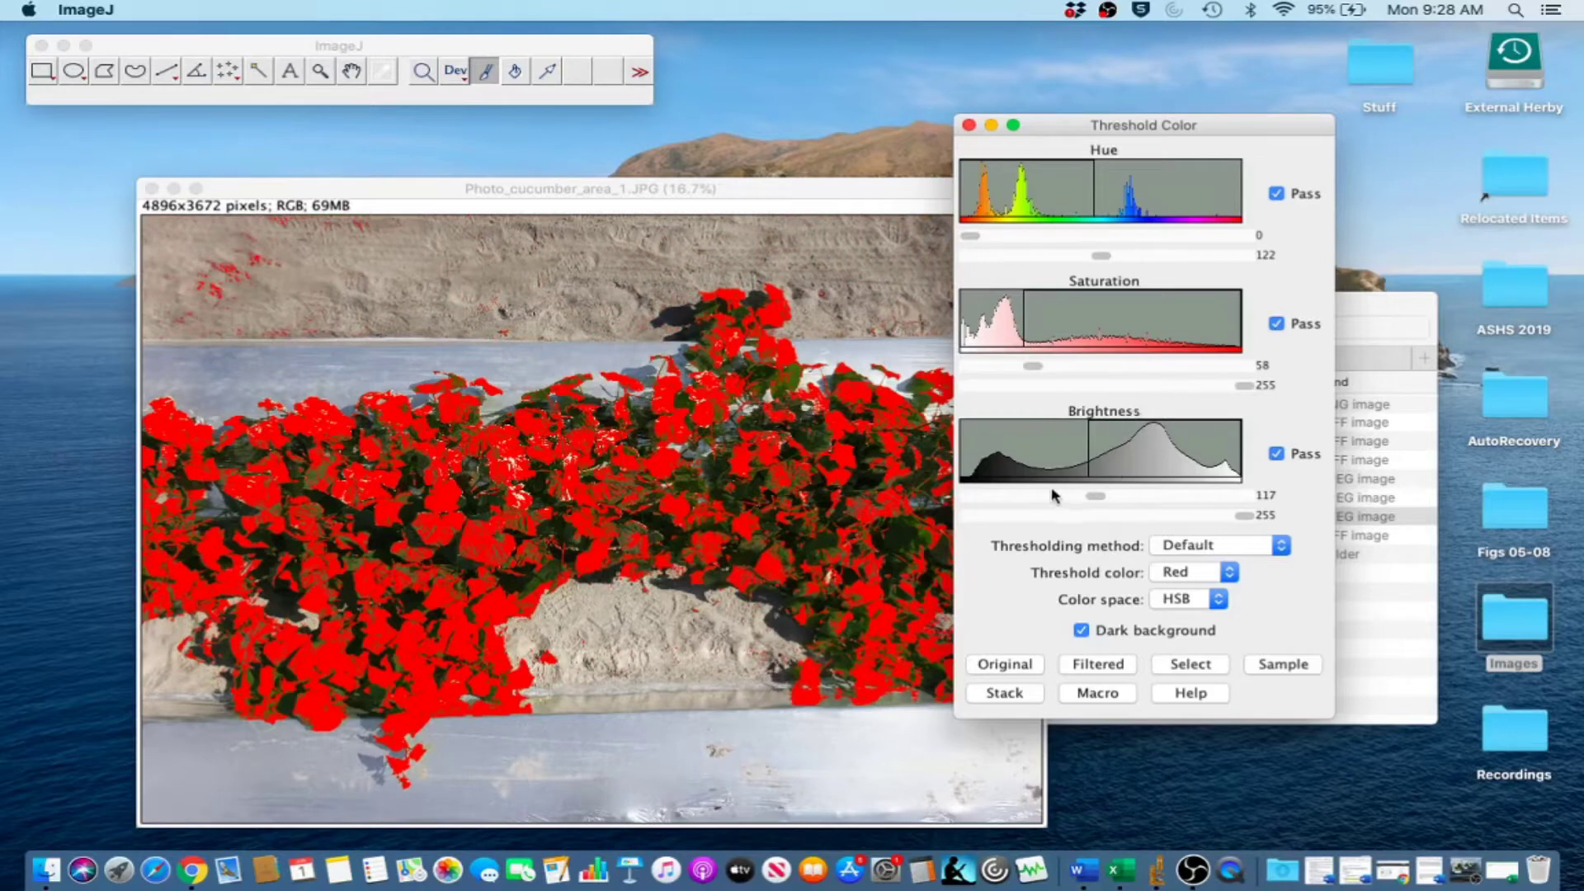
{"action": "left_click_drag", "start_coordinate": [1094, 496], "coordinate": [982, 495]}
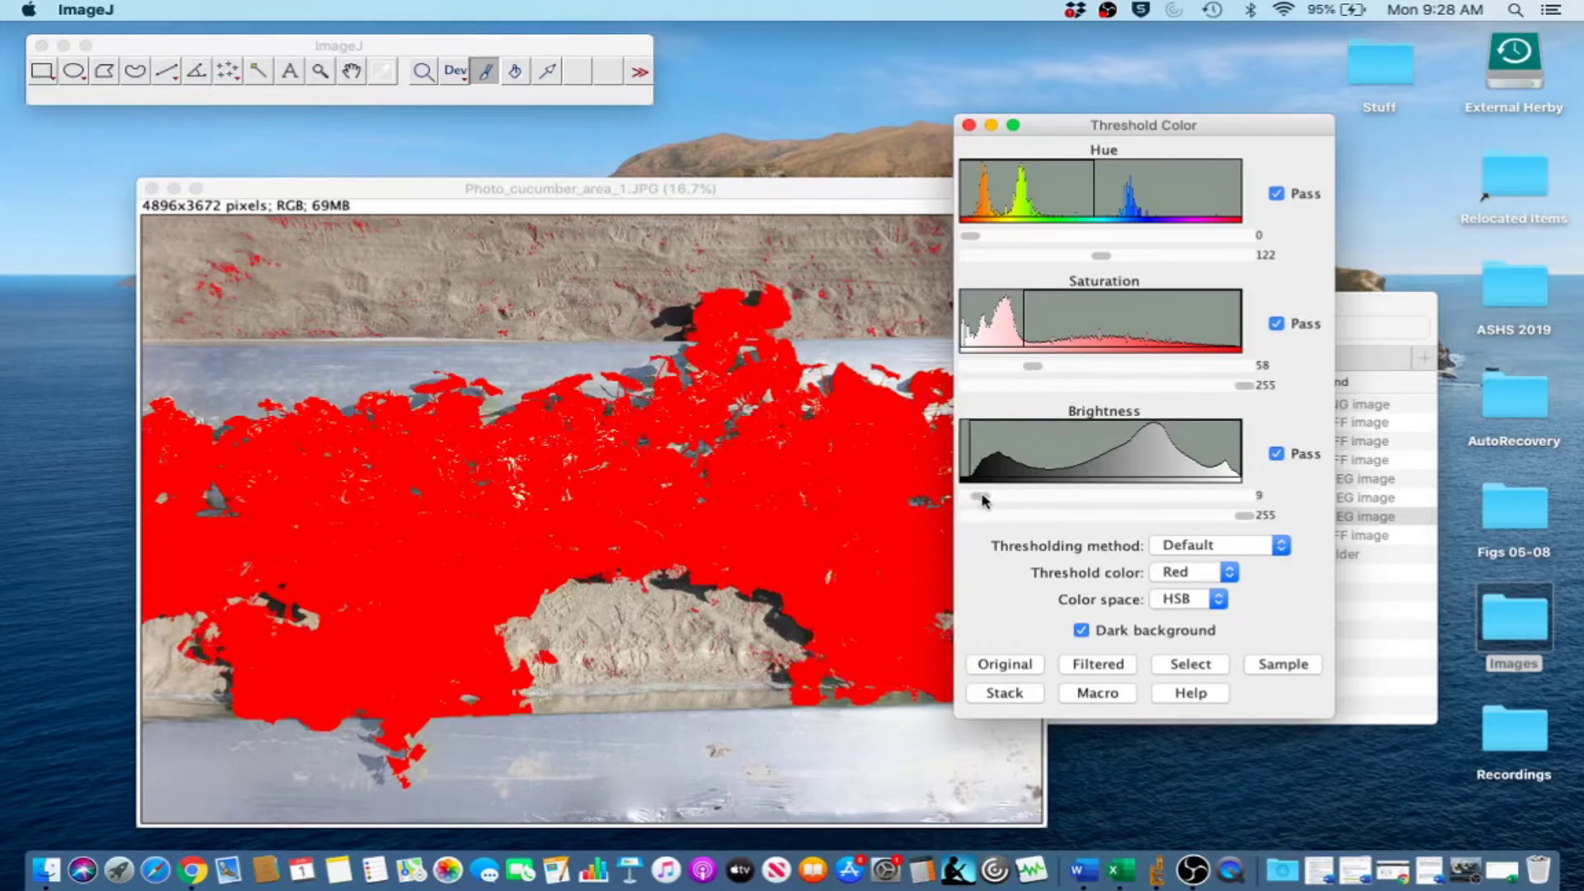
{"action": "left_click", "coordinate": [1192, 665]}
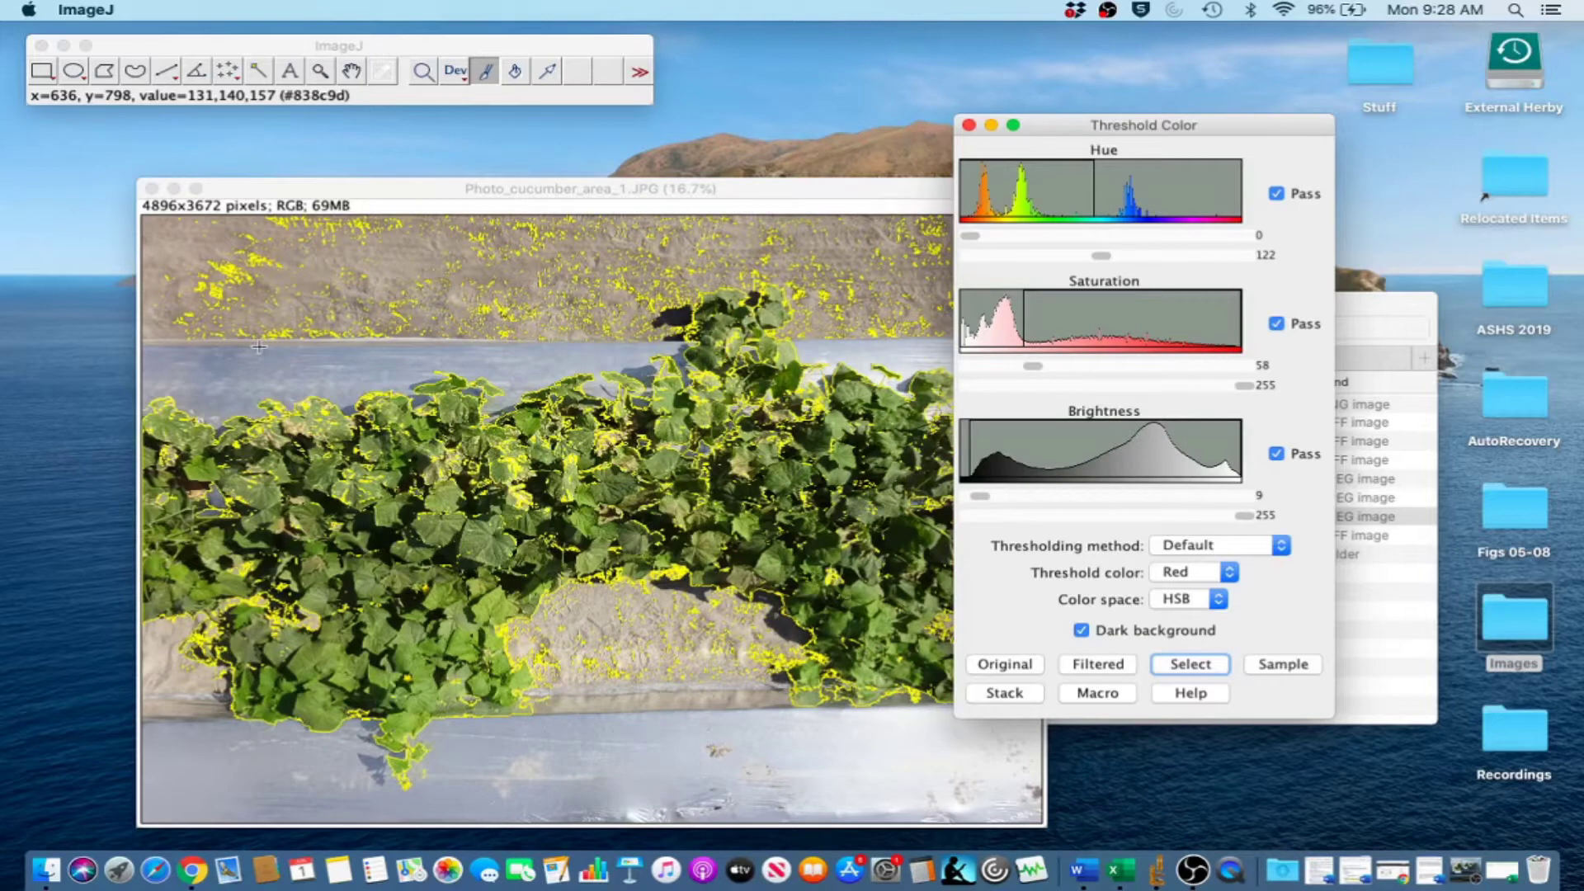
- Set the background colour to white (255, 255, 255) in the Color Picker
{"action": "left_click", "coordinate": [239, 45]}
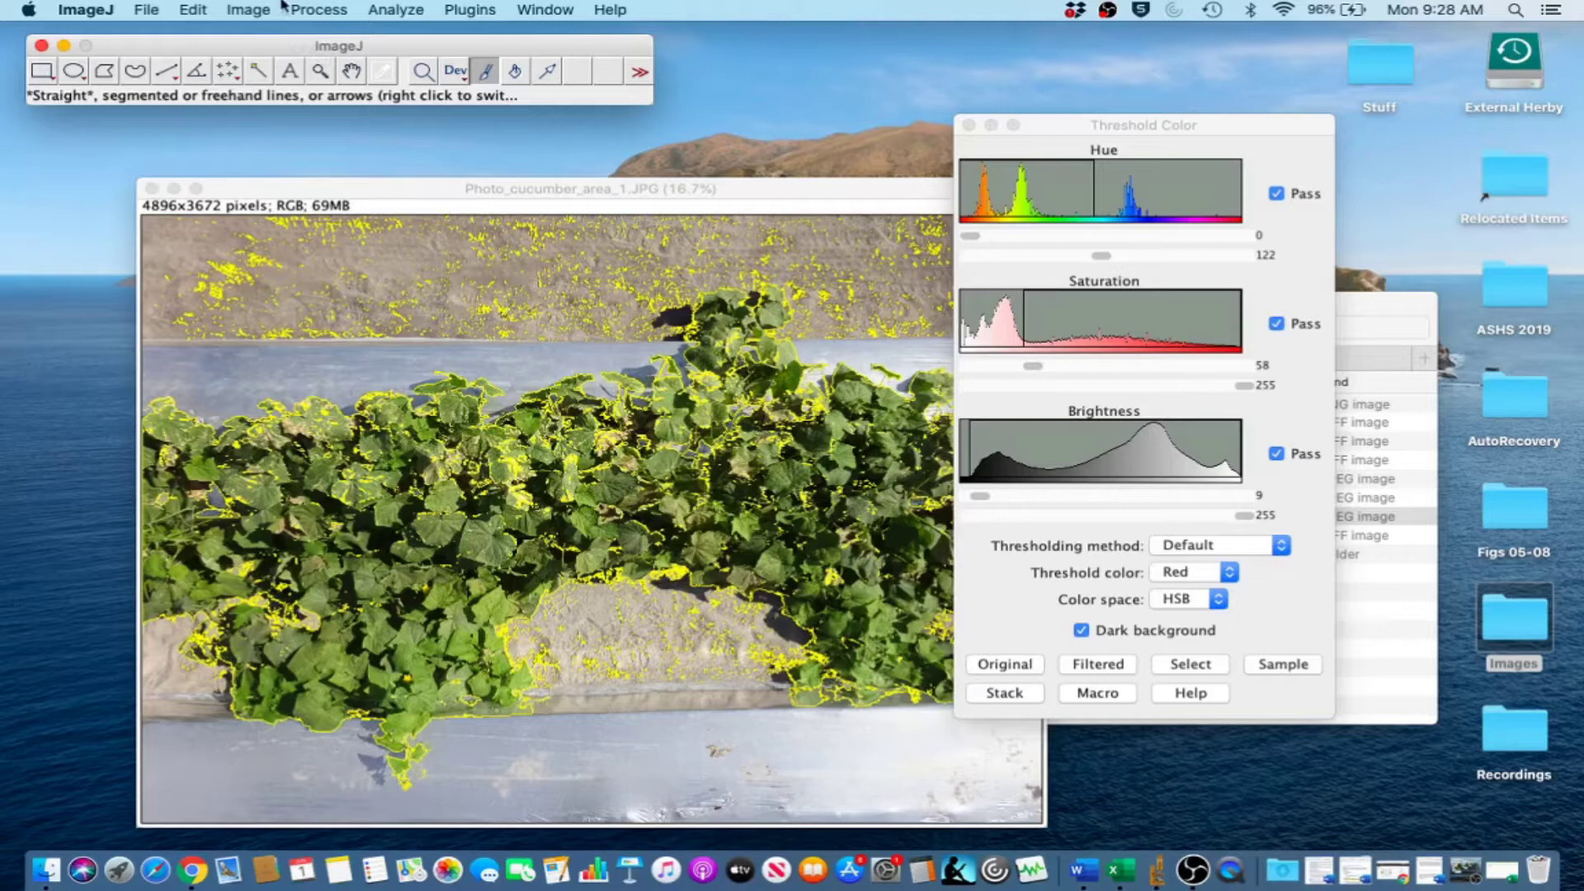
{"action": "left_click", "coordinate": [258, 9]}
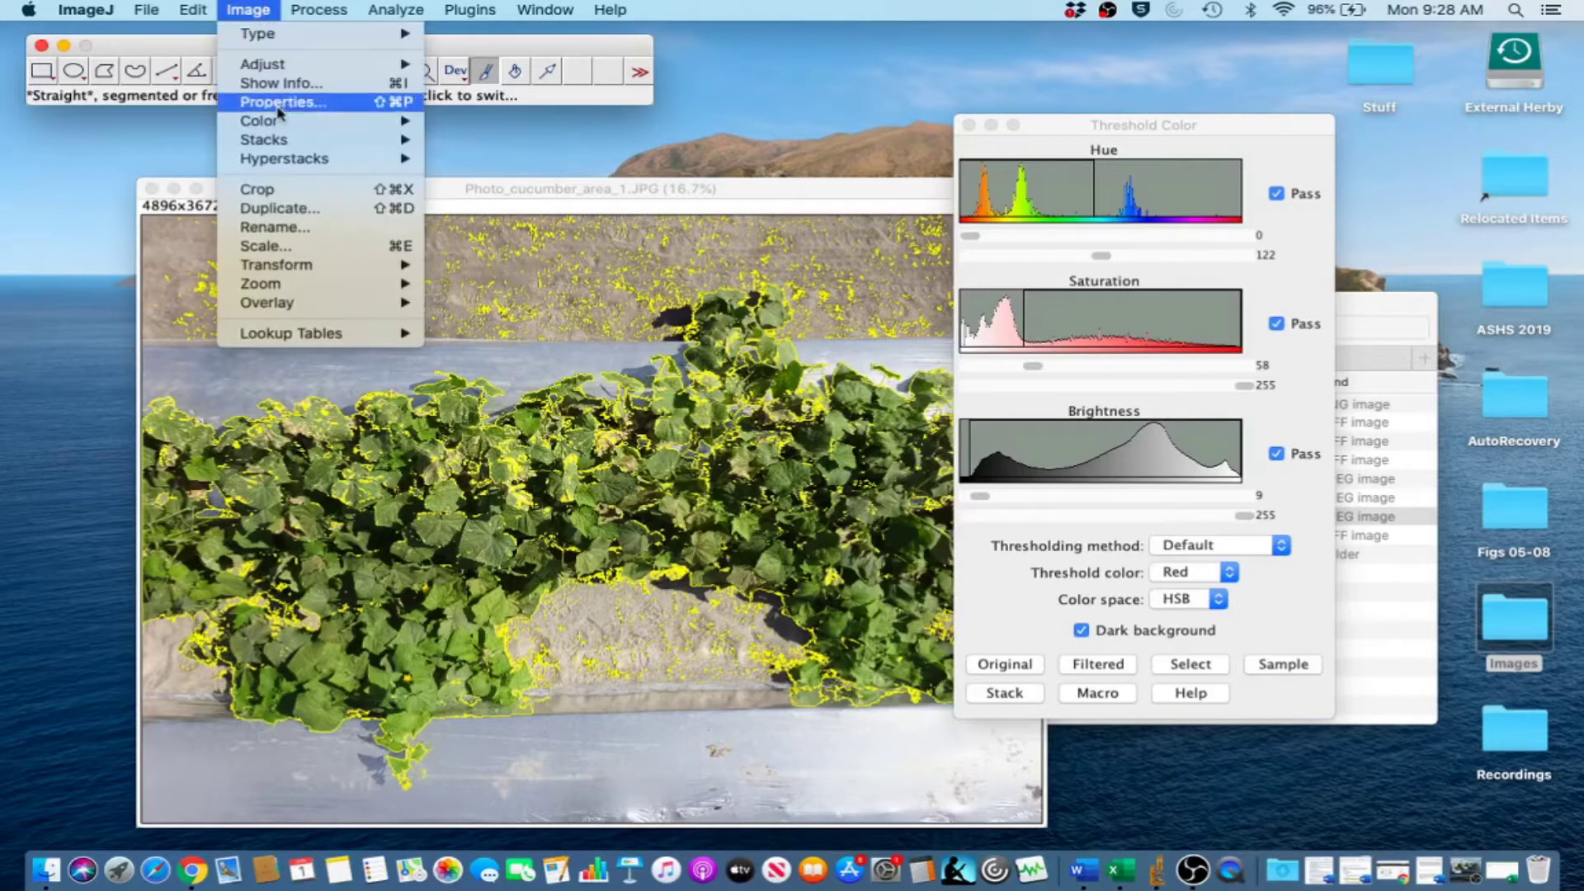
{"action": "mouse_move", "coordinate": [279, 120]}
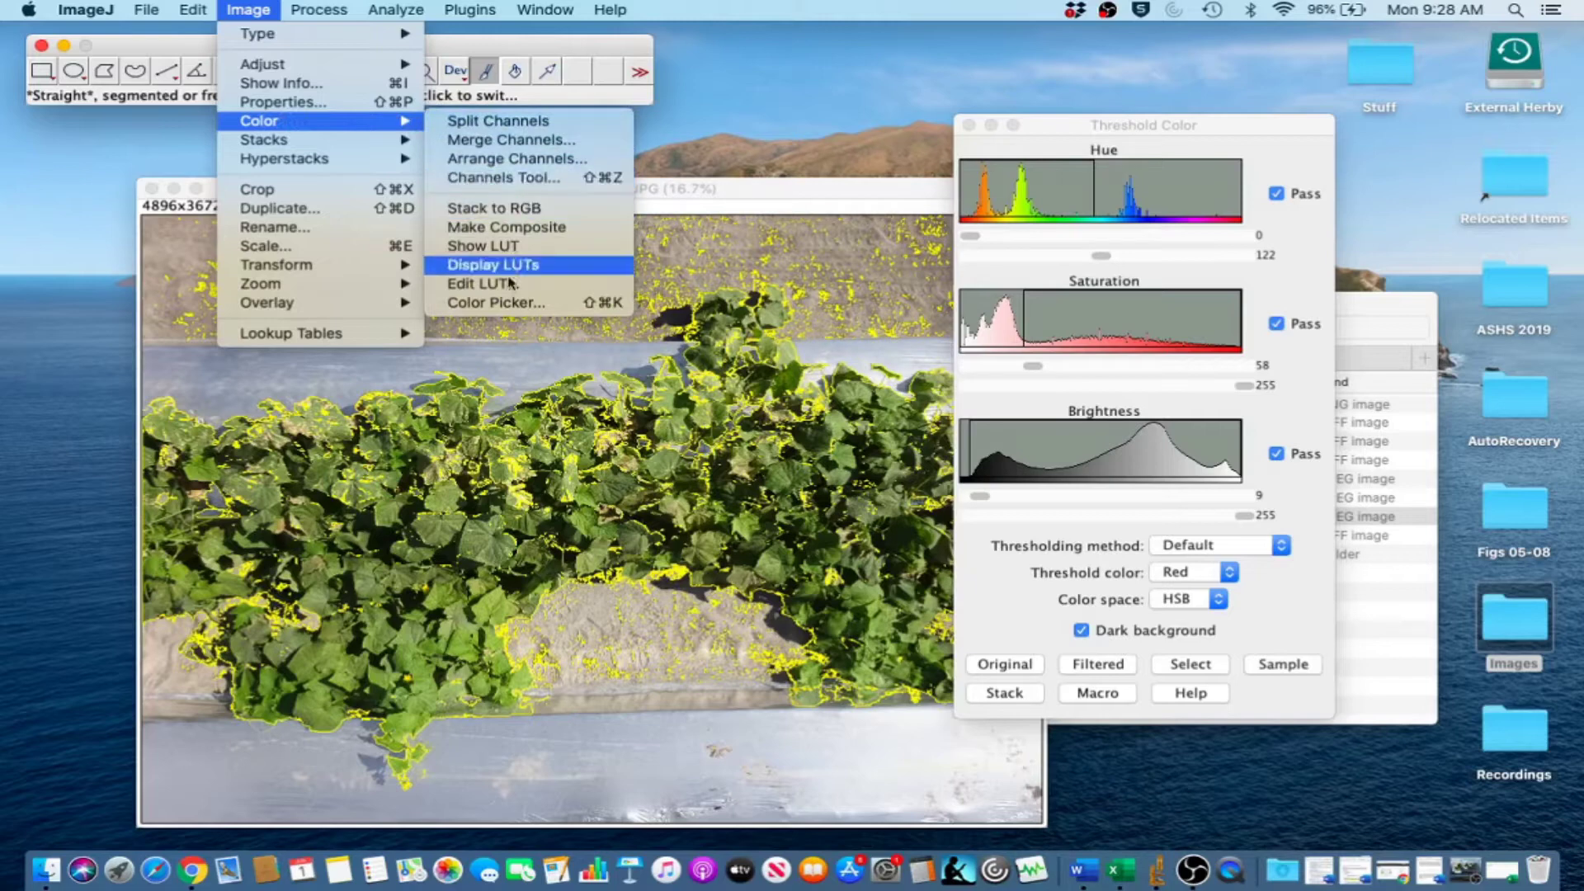
{"action": "left_click", "coordinate": [512, 303]}
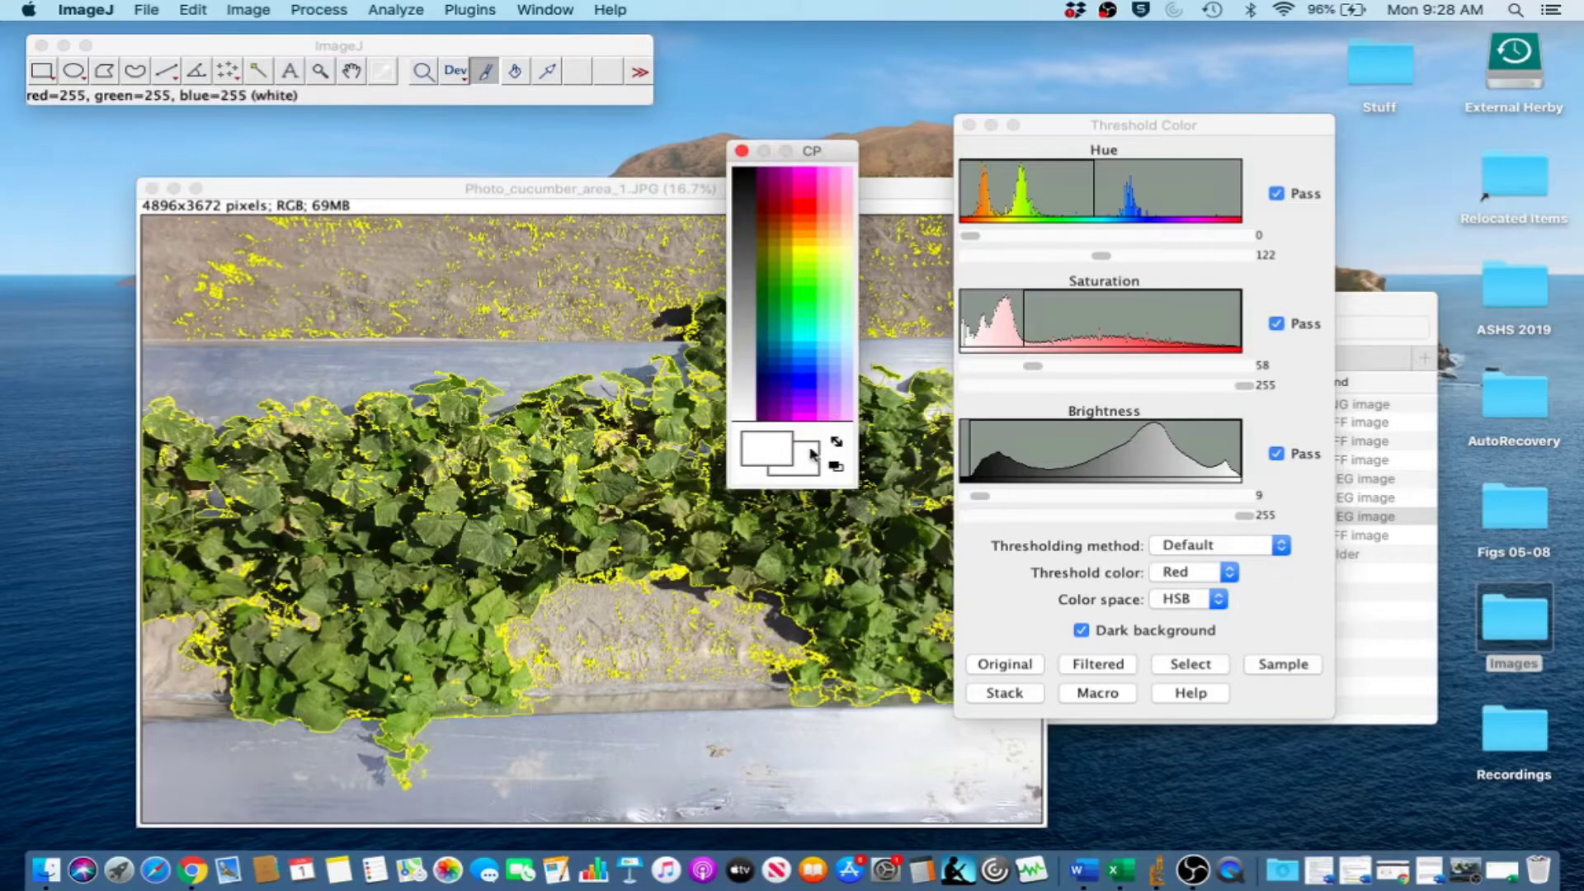
{"action": "double_click", "coordinate": [809, 456]}
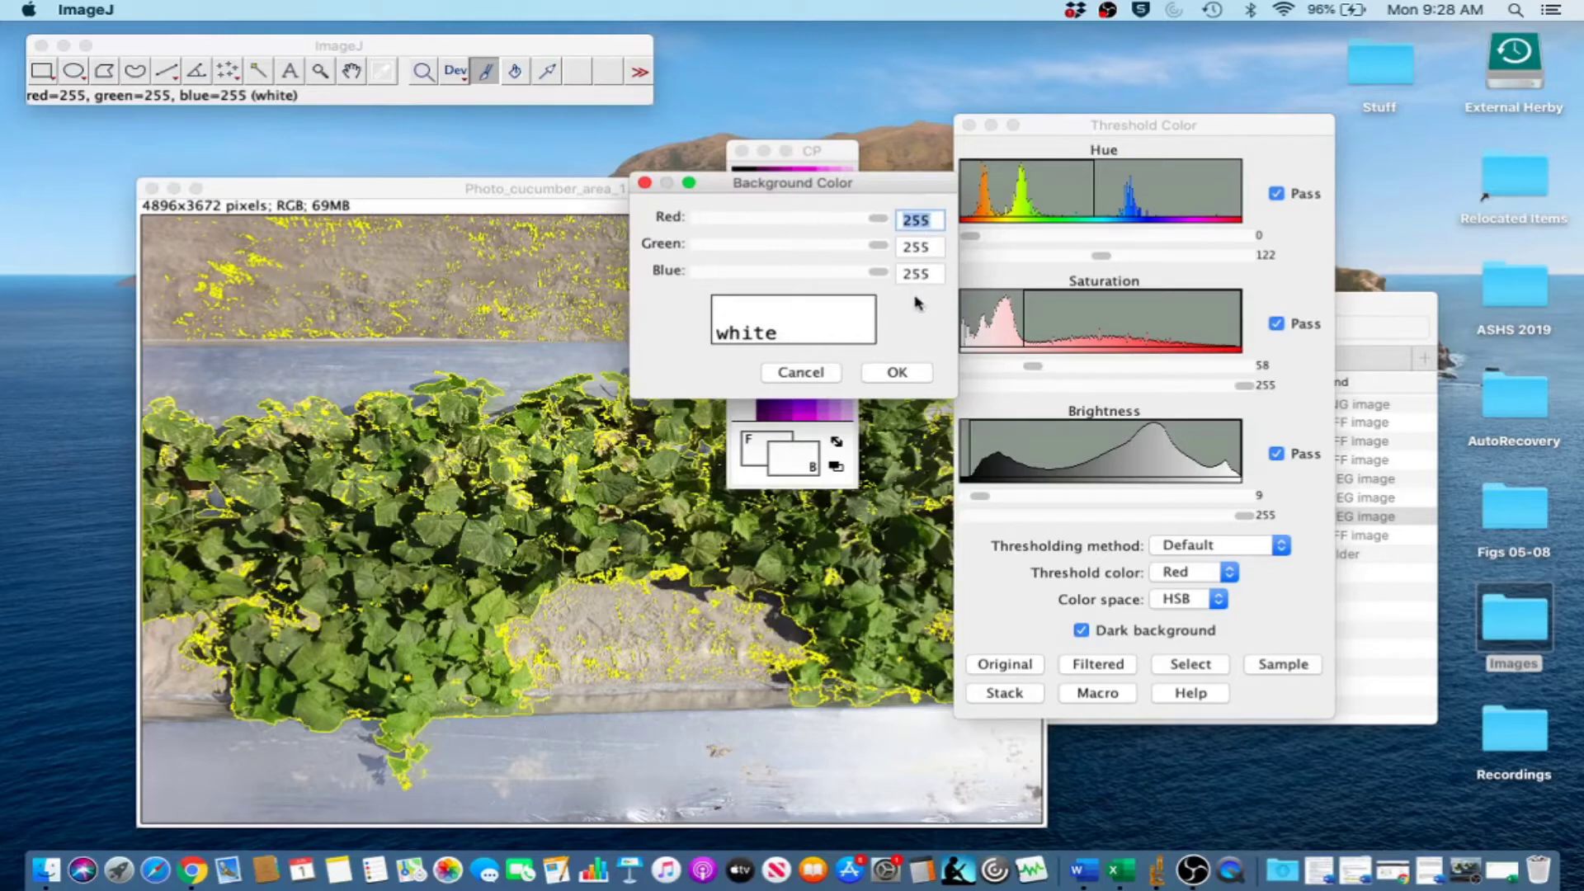
{"action": "left_click", "coordinate": [896, 371]}
{"action": "left_click", "coordinate": [742, 151]}
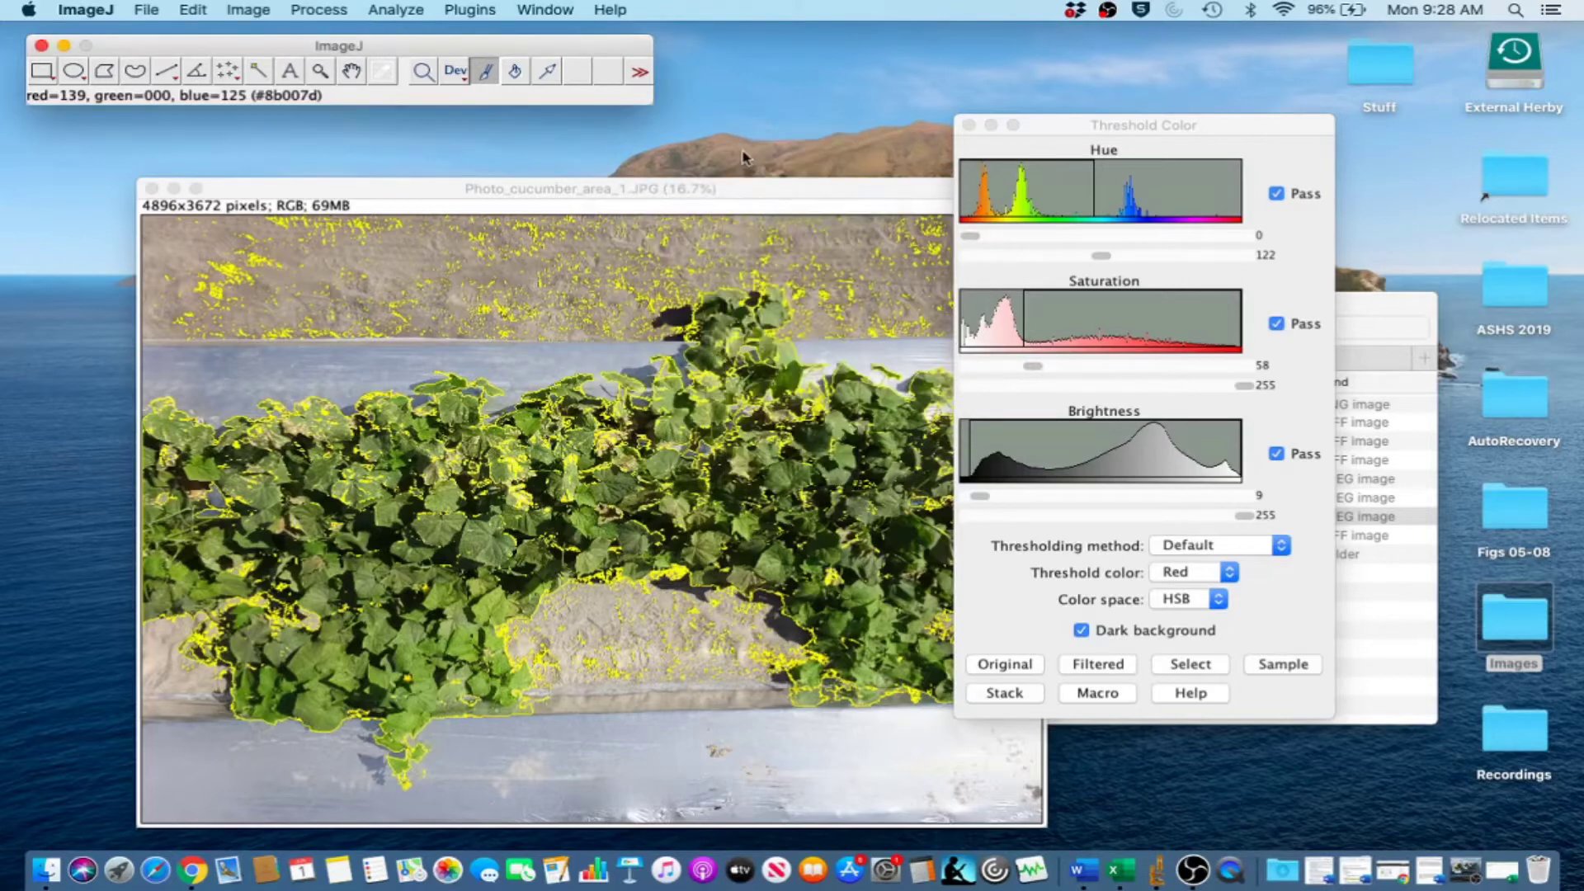
- Clear outside the canopy selection so the soil and plastic mulch turn white
{"action": "left_click", "coordinate": [201, 5]}
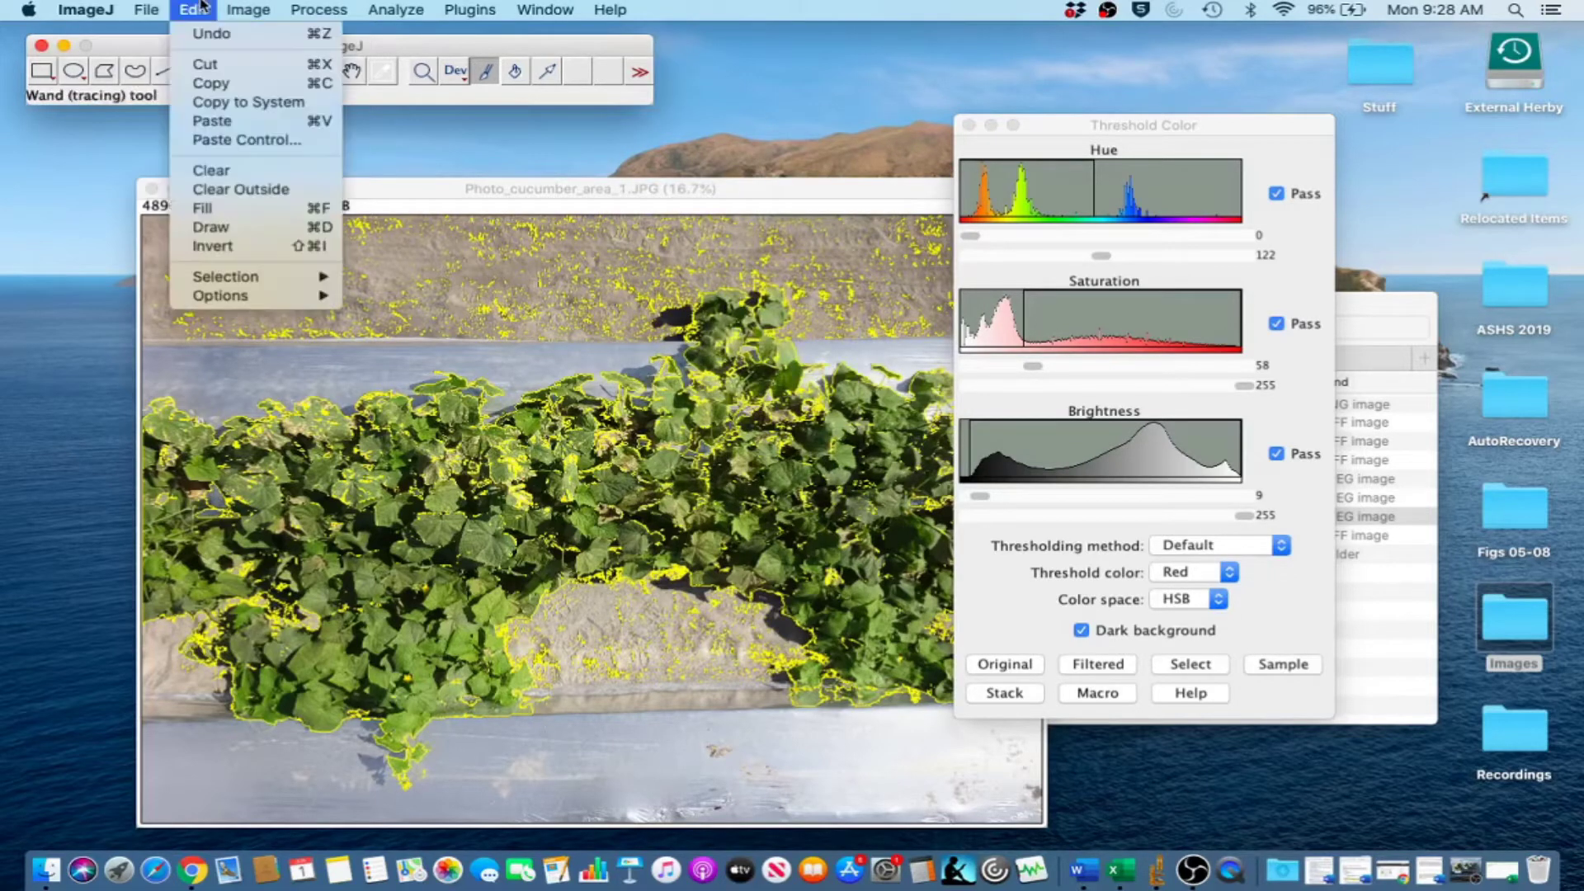
{"action": "left_click", "coordinate": [235, 190]}
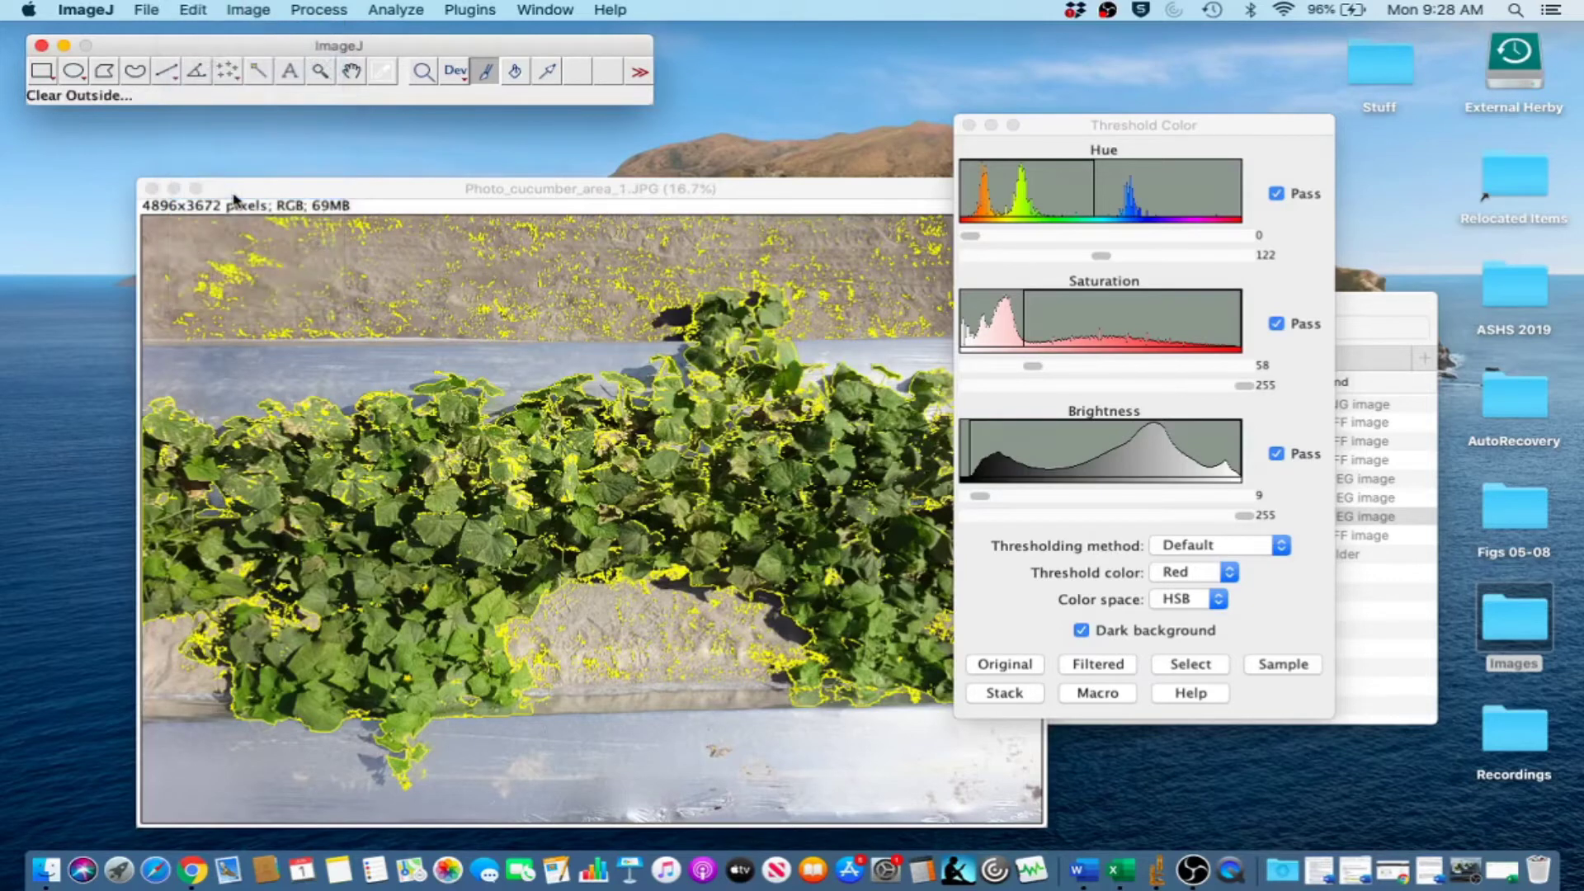
{"action": "left_click", "coordinate": [300, 195]}
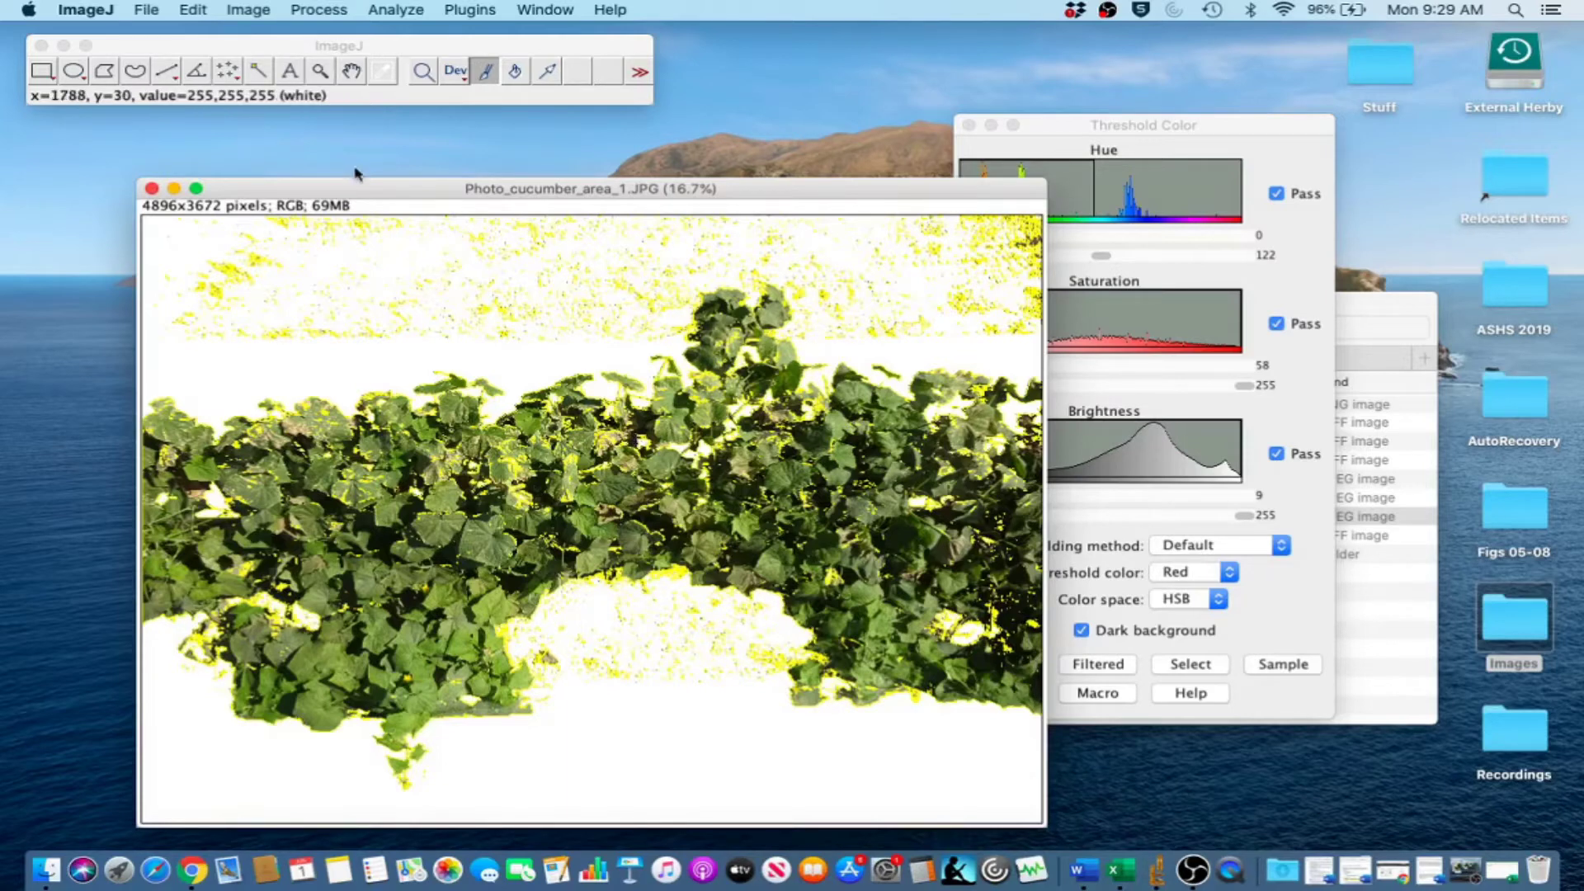
- Drop the canopy selection and set the paintbrush to width 50 painting in white
{"action": "left_click", "coordinate": [135, 71]}
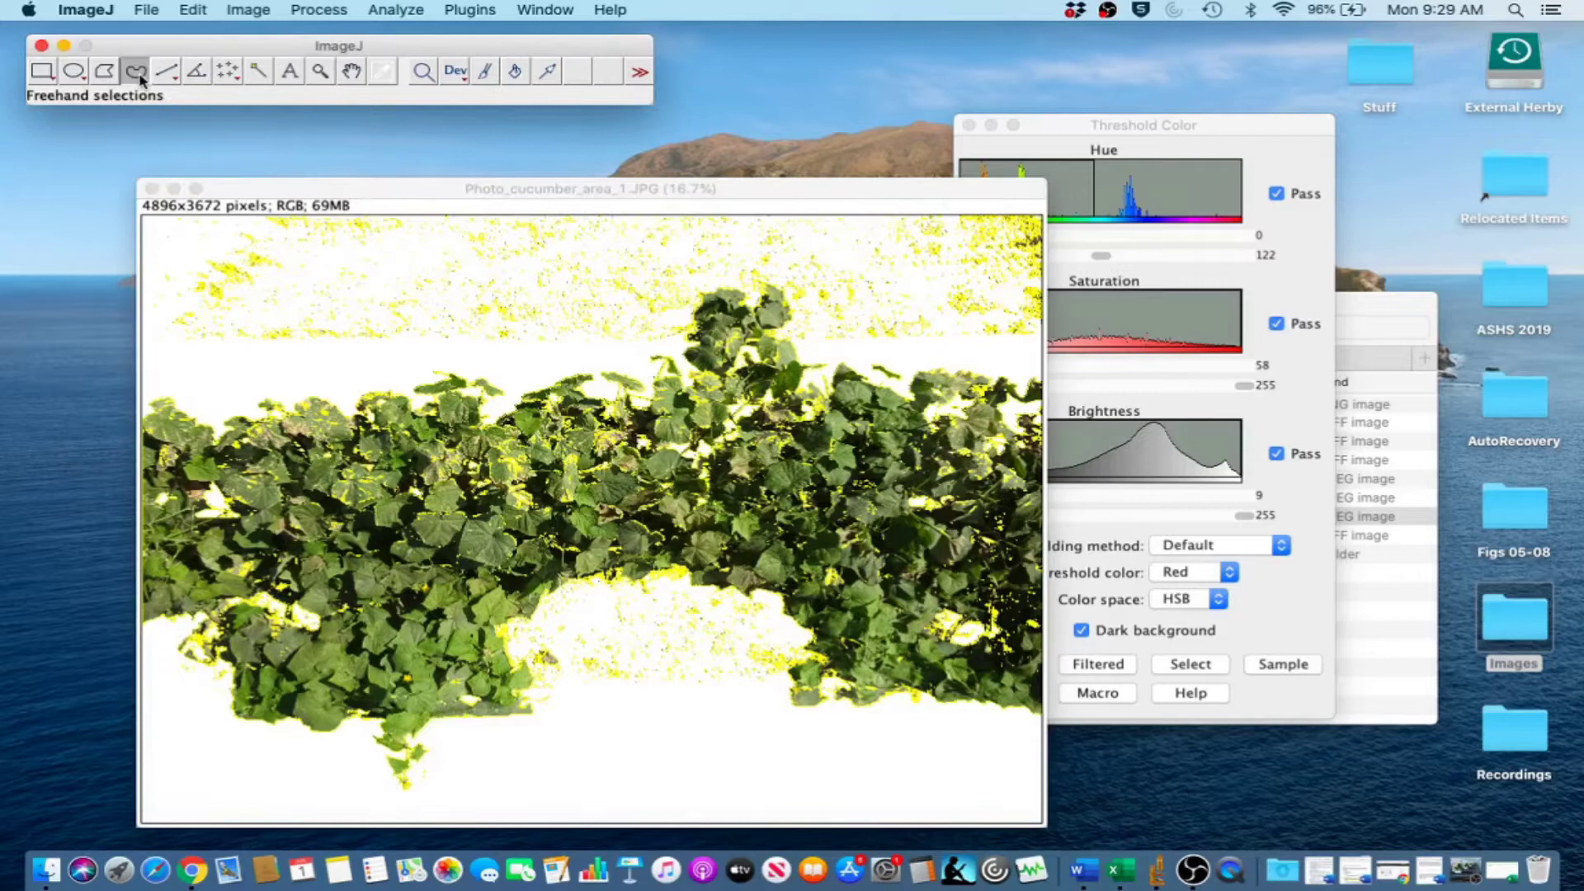
{"action": "left_click", "coordinate": [405, 326]}
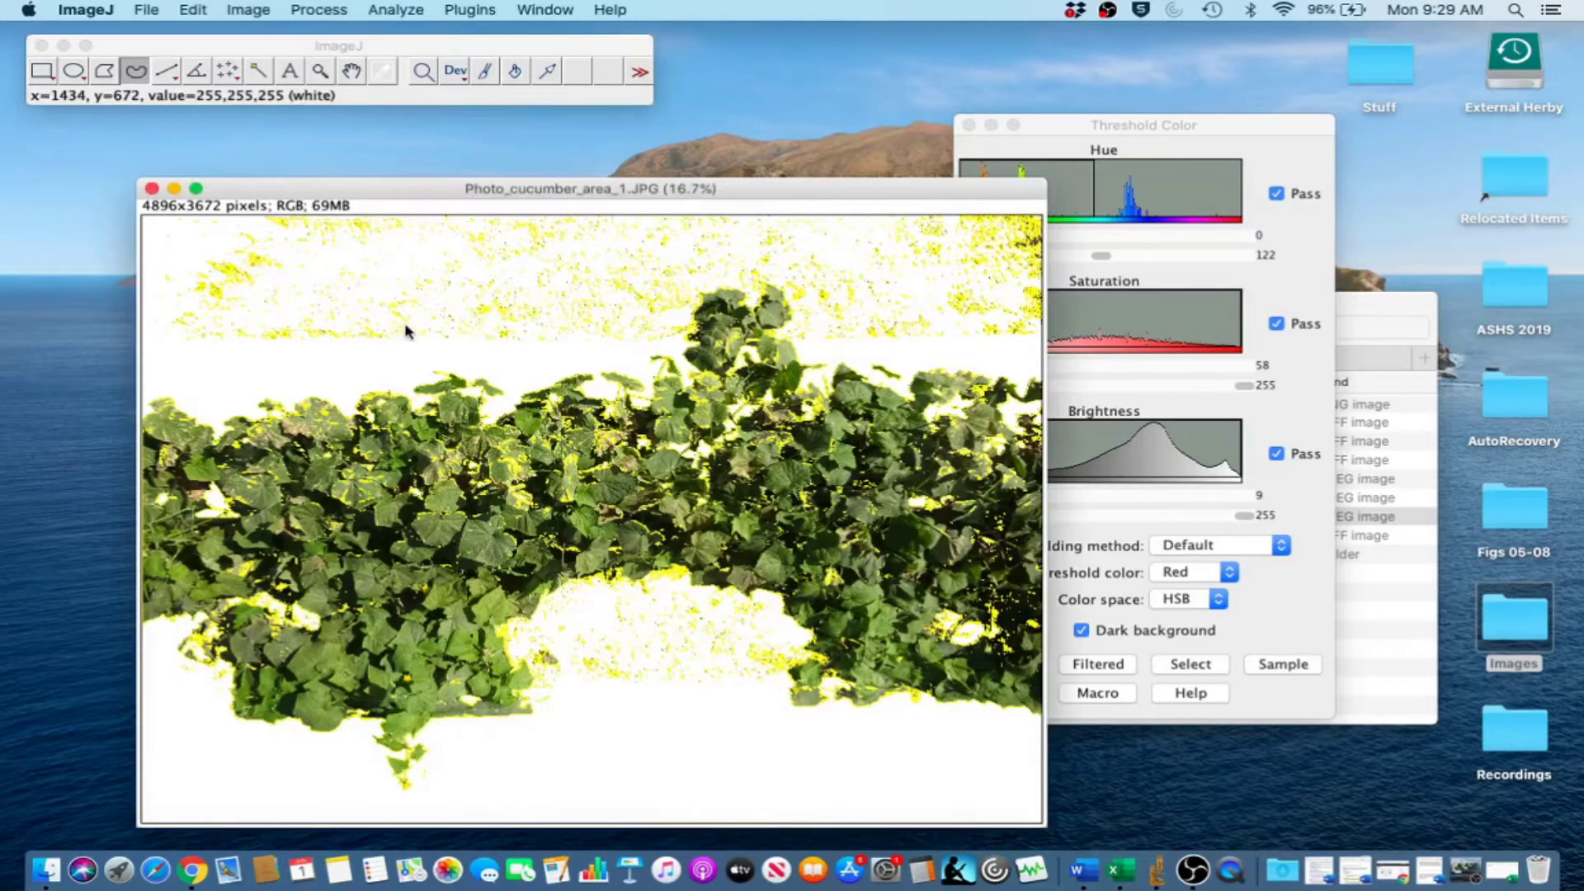
{"action": "left_click", "coordinate": [499, 49]}
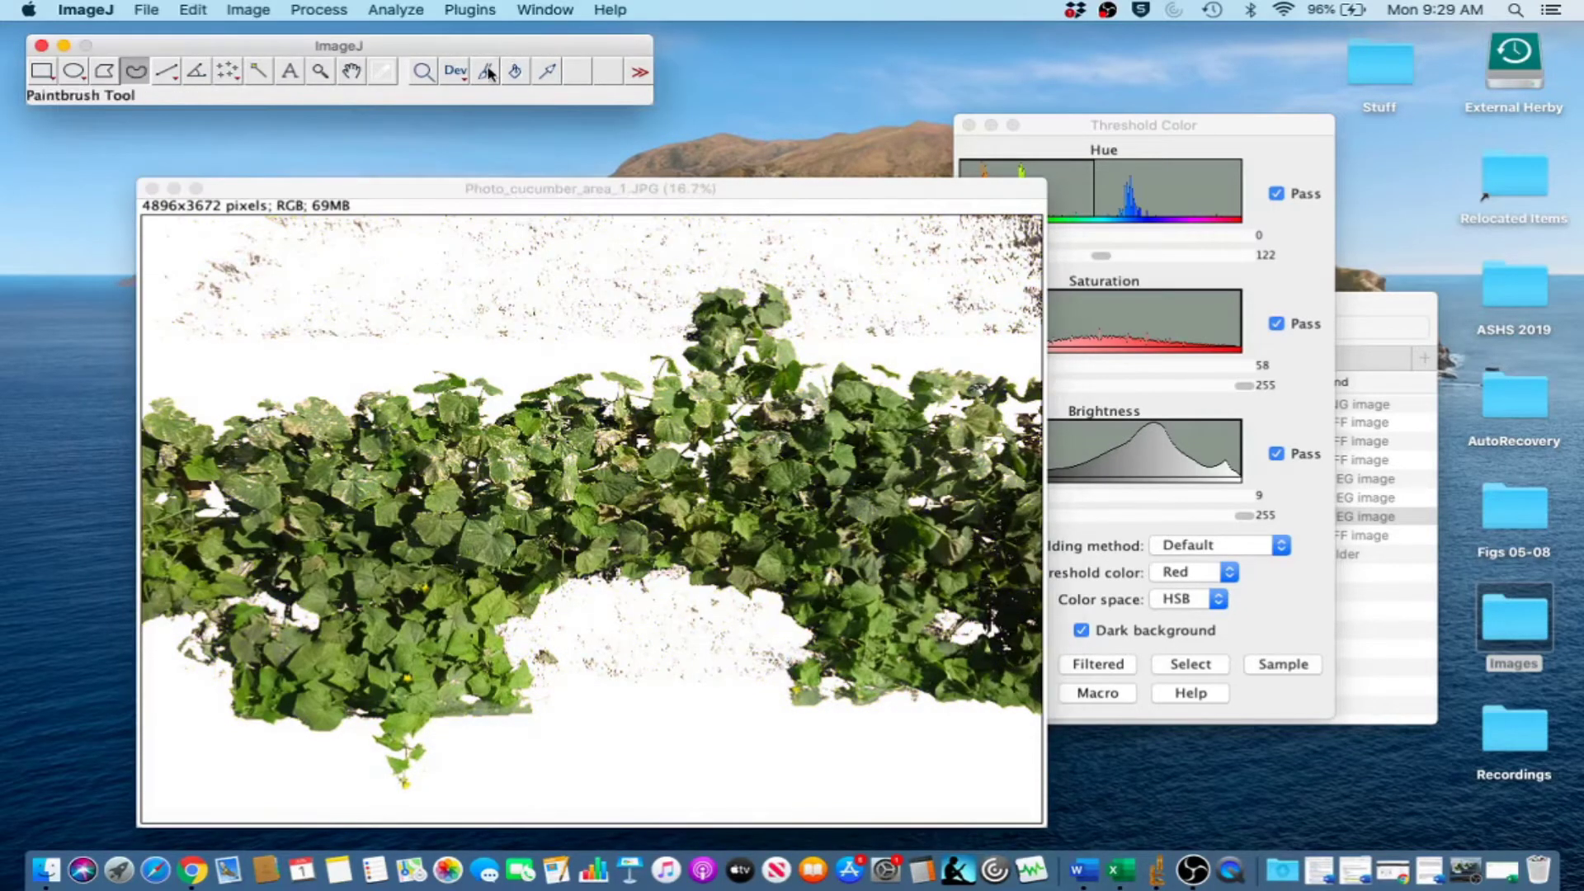
{"action": "double_click", "coordinate": [485, 71]}
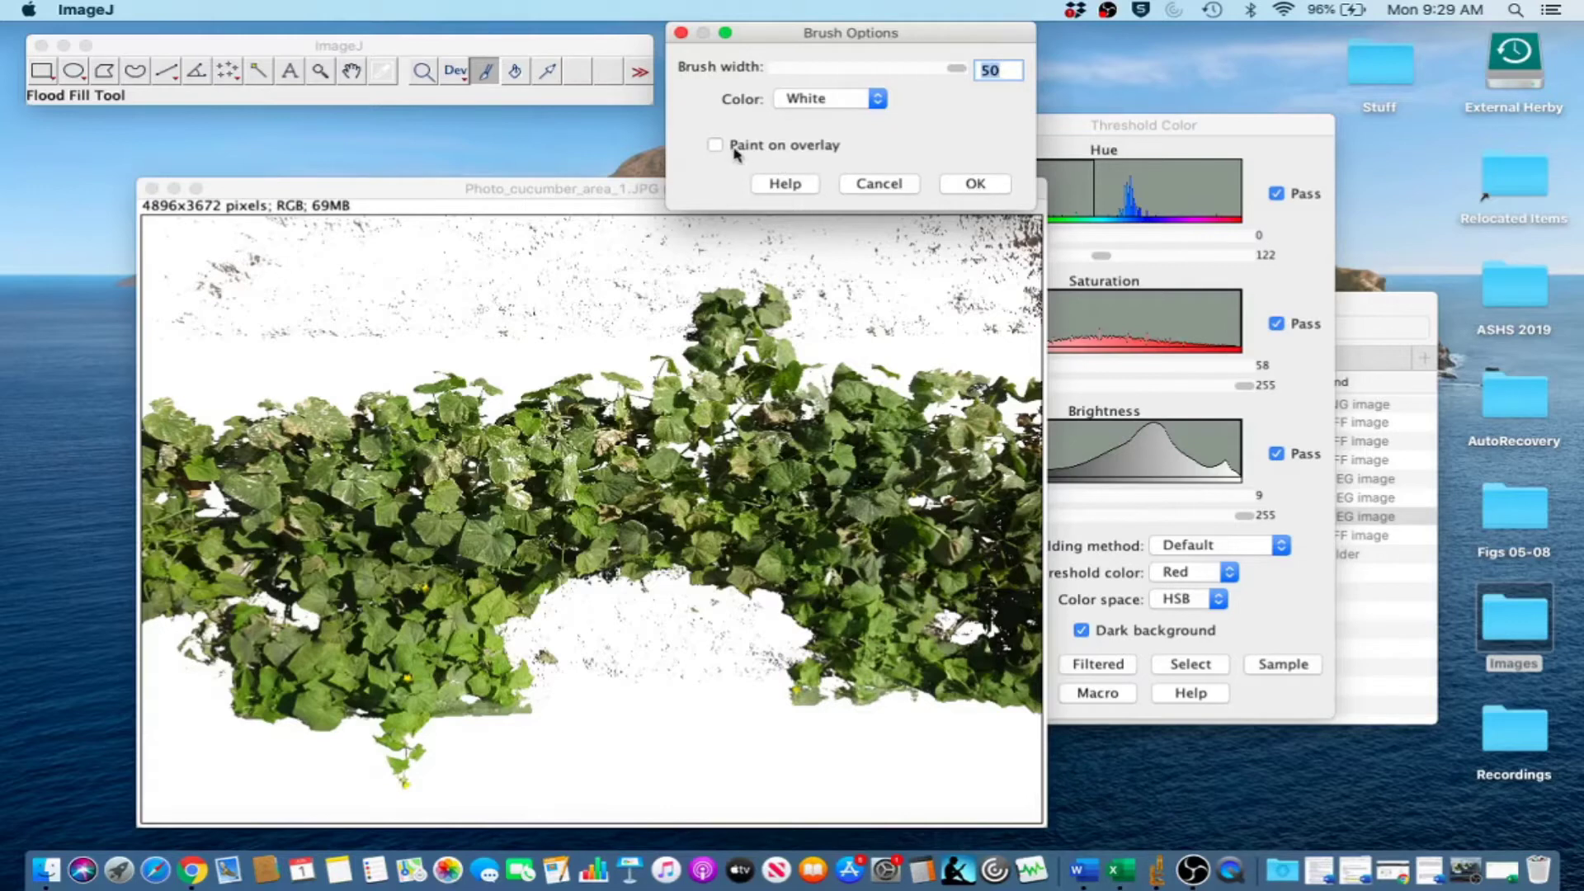
{"action": "left_click", "coordinate": [975, 184]}
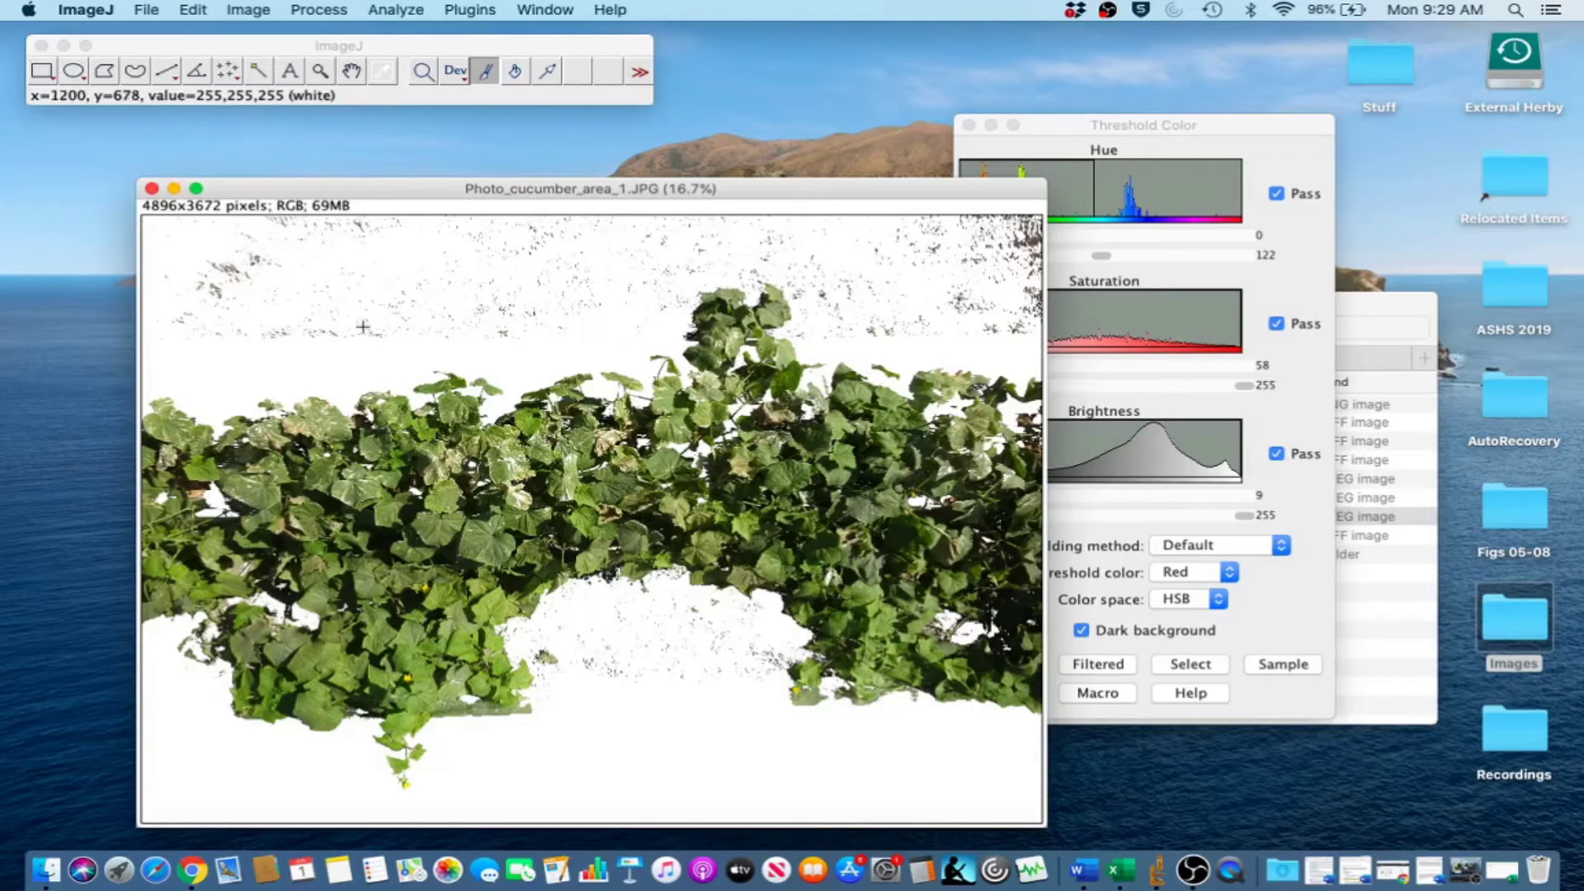
- Trace a freehand outline around the canopy and clear everything outside it to white
{"action": "left_click", "coordinate": [256, 49]}
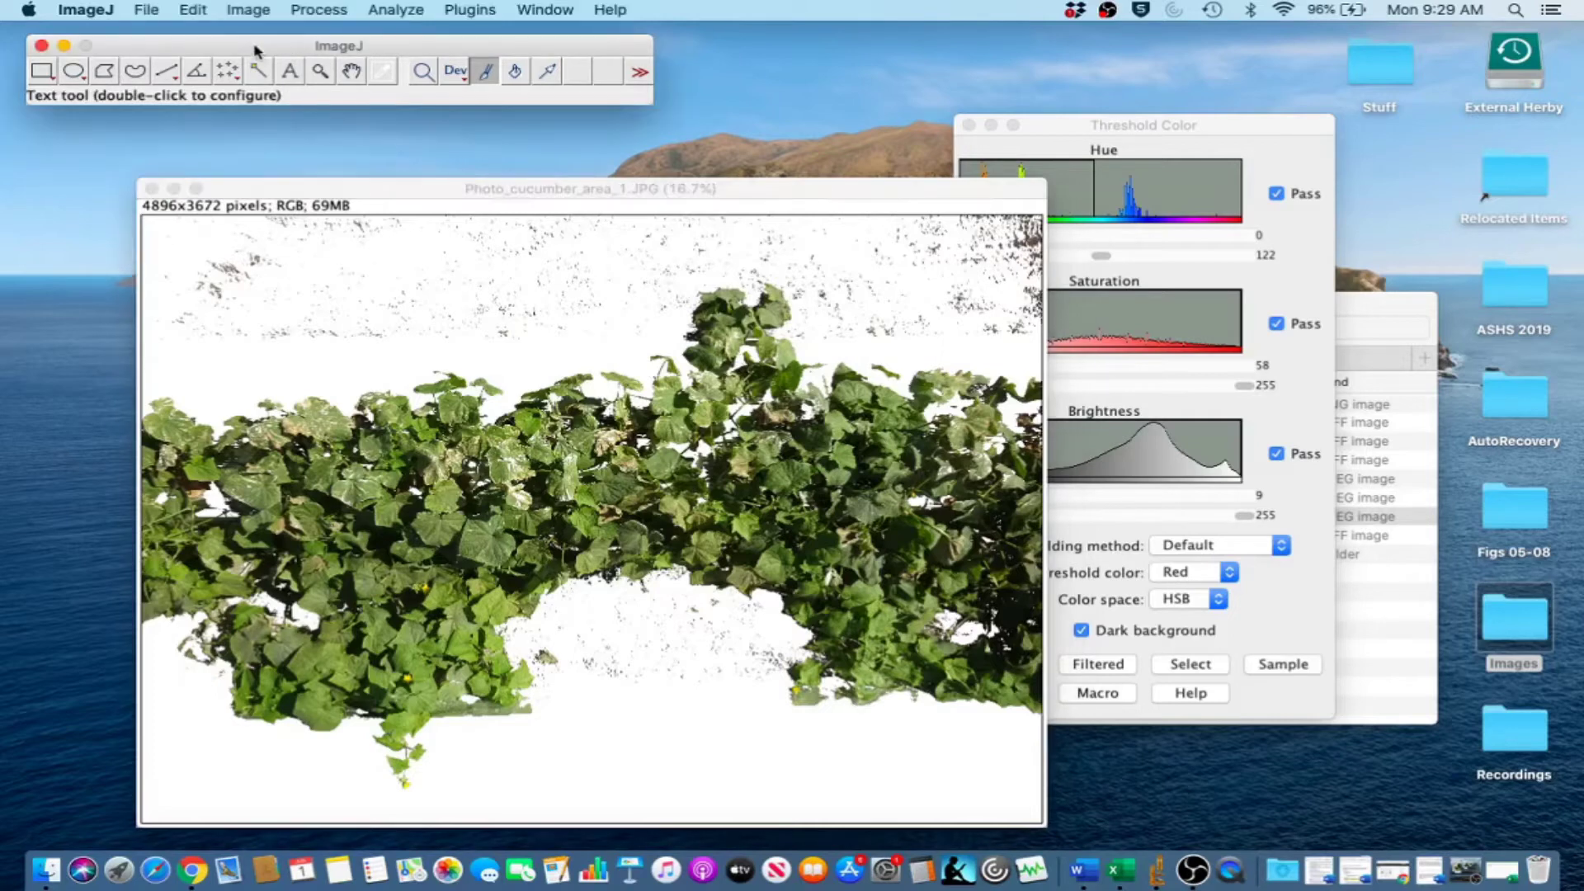
{"action": "left_click", "coordinate": [135, 71]}
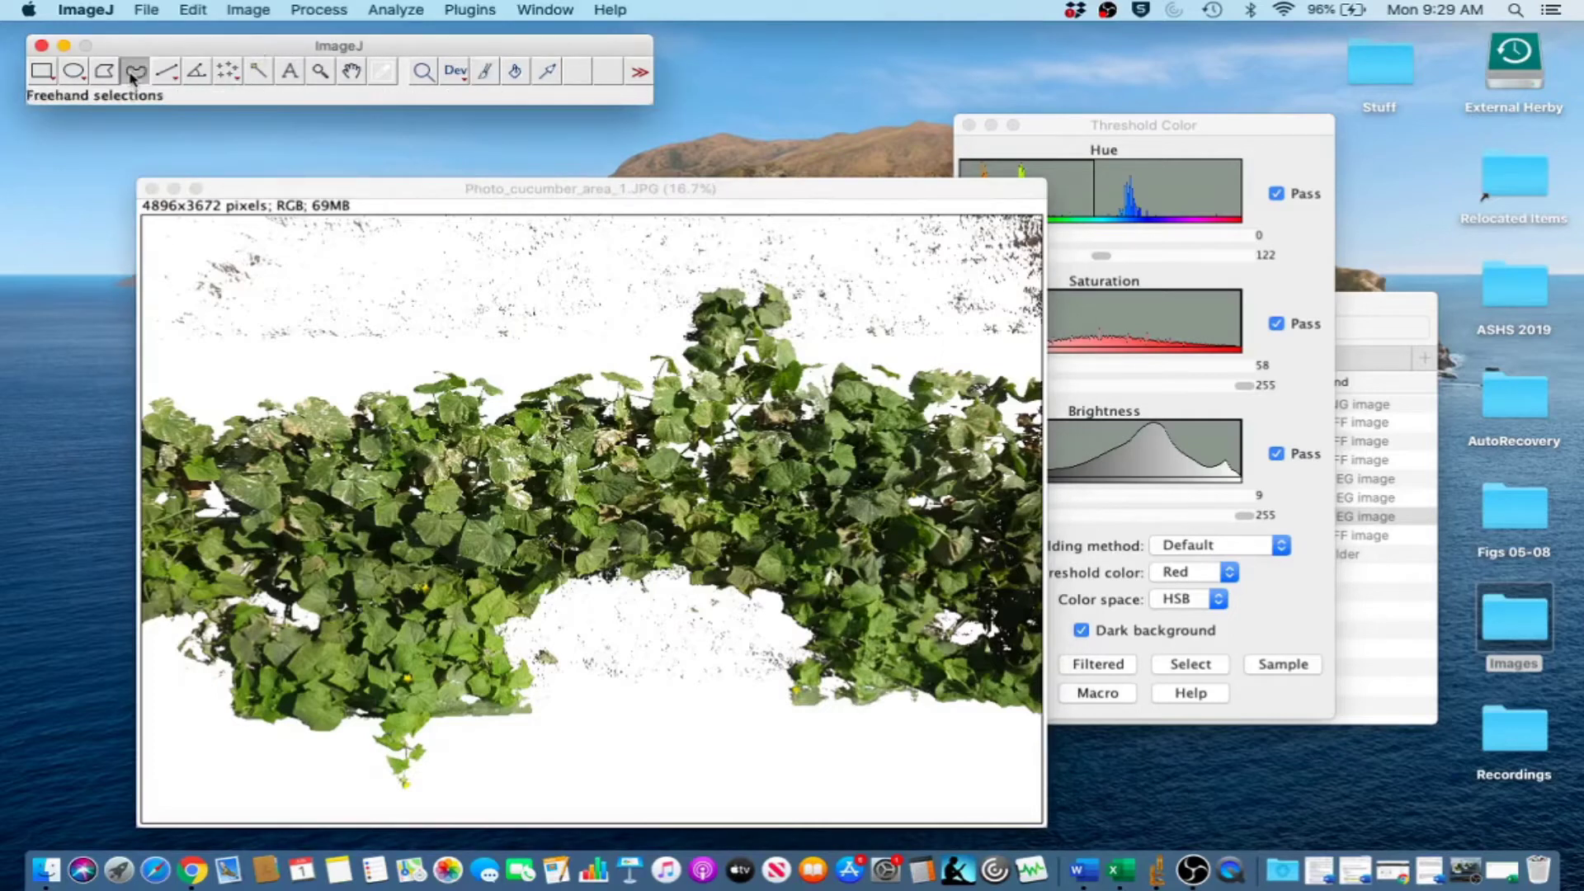
{"action": "left_click", "coordinate": [160, 373]}
{"action": "mouse_move", "coordinate": [159, 373]}
{"action": "left_mouse_down"}
{"action": "mouse_move", "coordinate": [642, 339]}
{"action": "mouse_move", "coordinate": [703, 277]}
{"action": "mouse_move", "coordinate": [792, 273]}
{"action": "mouse_move", "coordinate": [813, 335]}
{"action": "mouse_move", "coordinate": [839, 350]}
{"action": "mouse_move", "coordinate": [956, 351]}
{"action": "mouse_move", "coordinate": [145, 511]}
{"action": "mouse_move", "coordinate": [121, 336]}
{"action": "left_mouse_up"}
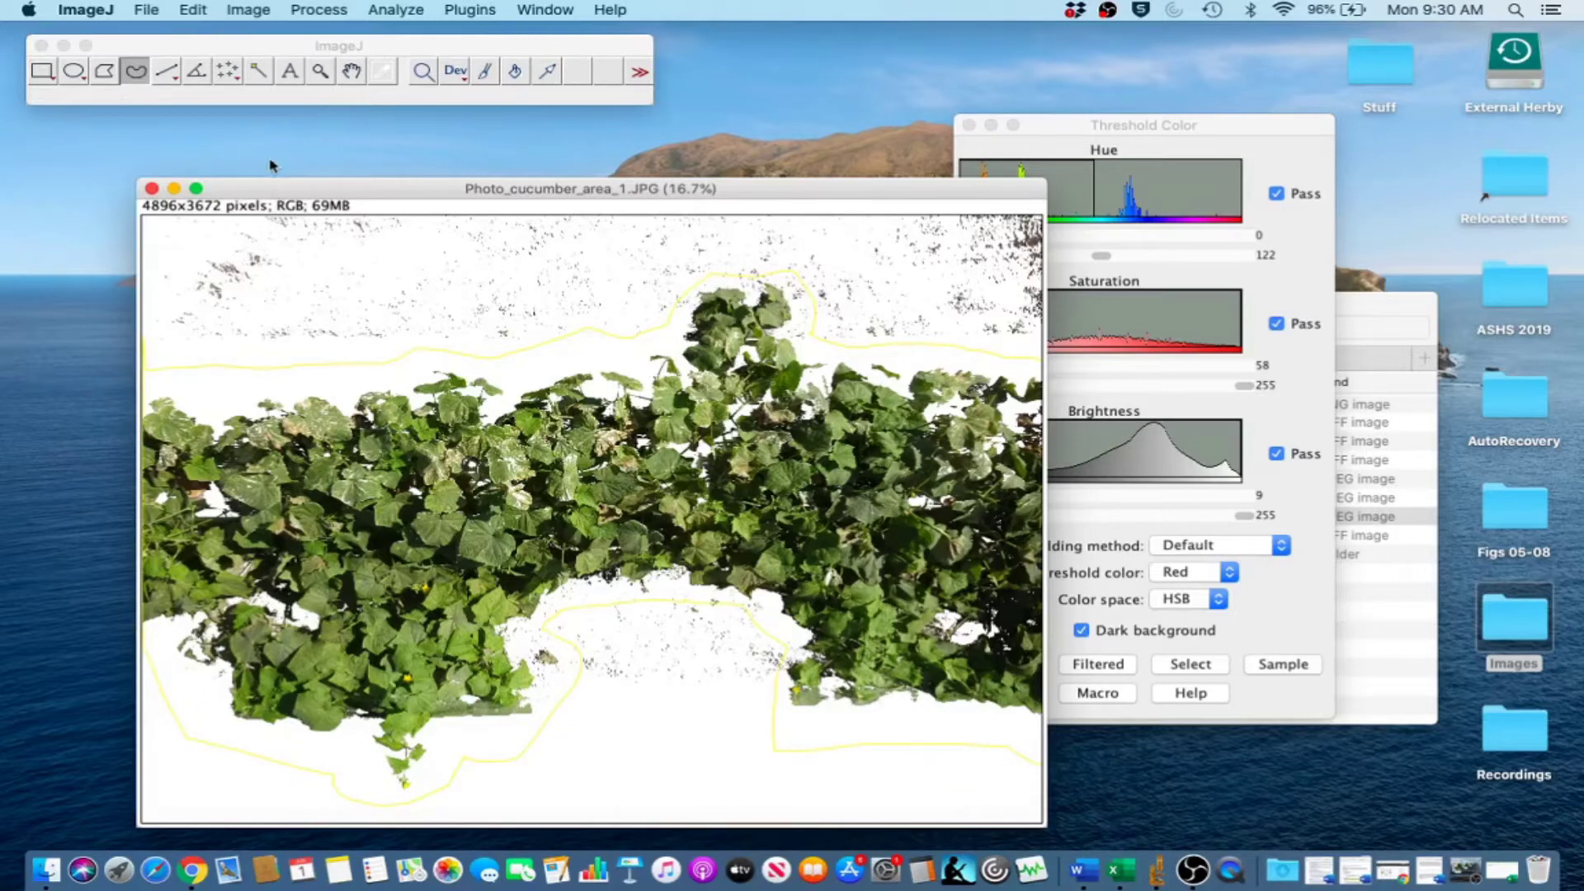
{"action": "left_click", "coordinate": [149, 9]}
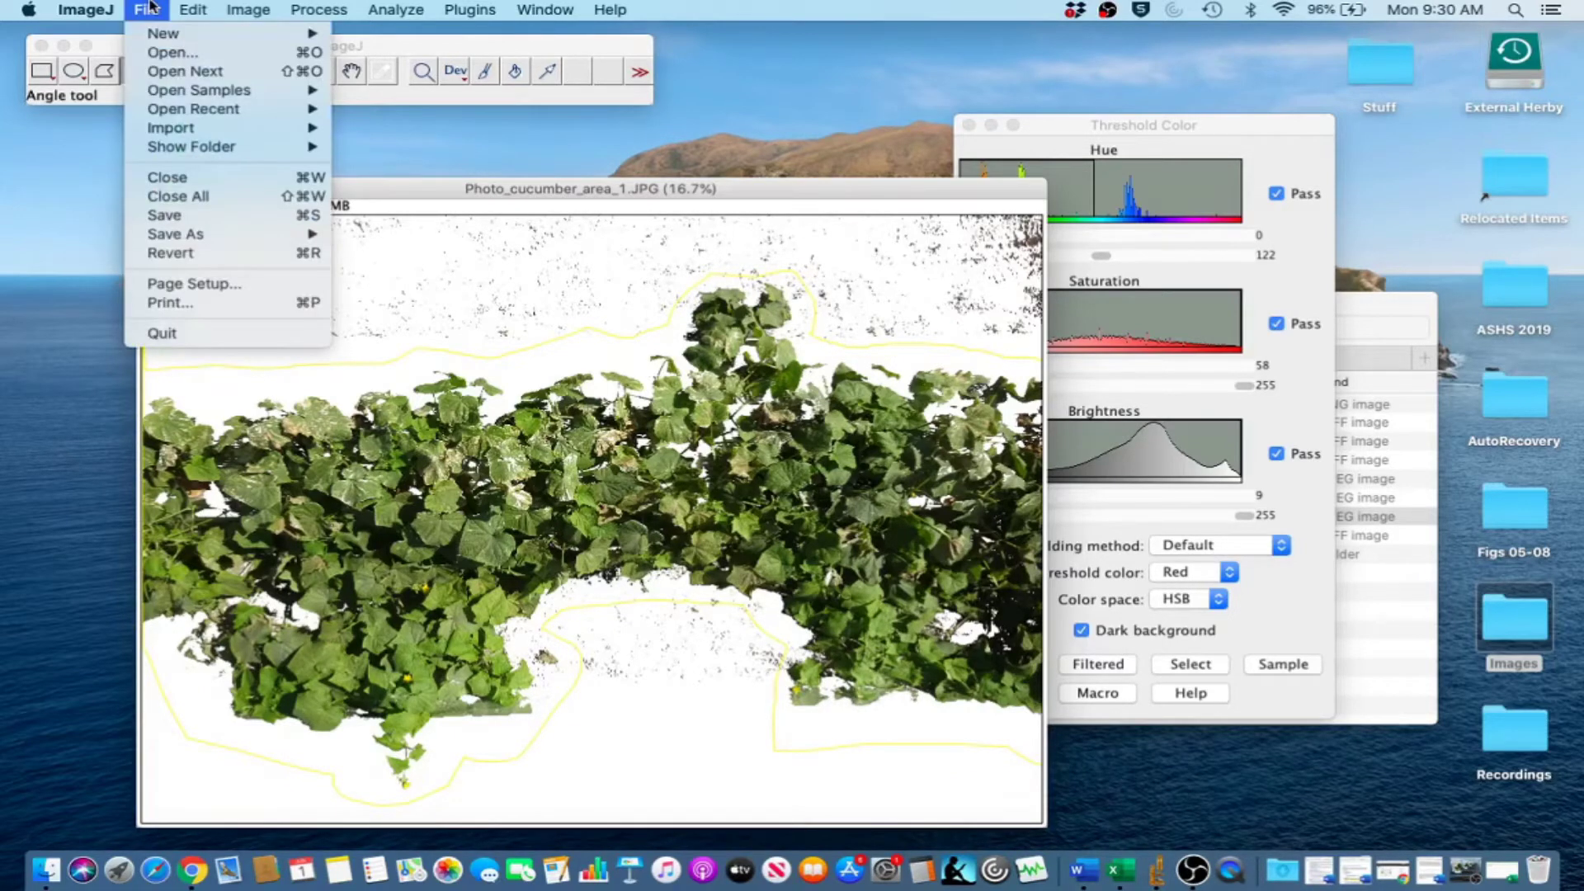
{"action": "mouse_move", "coordinate": [199, 7]}
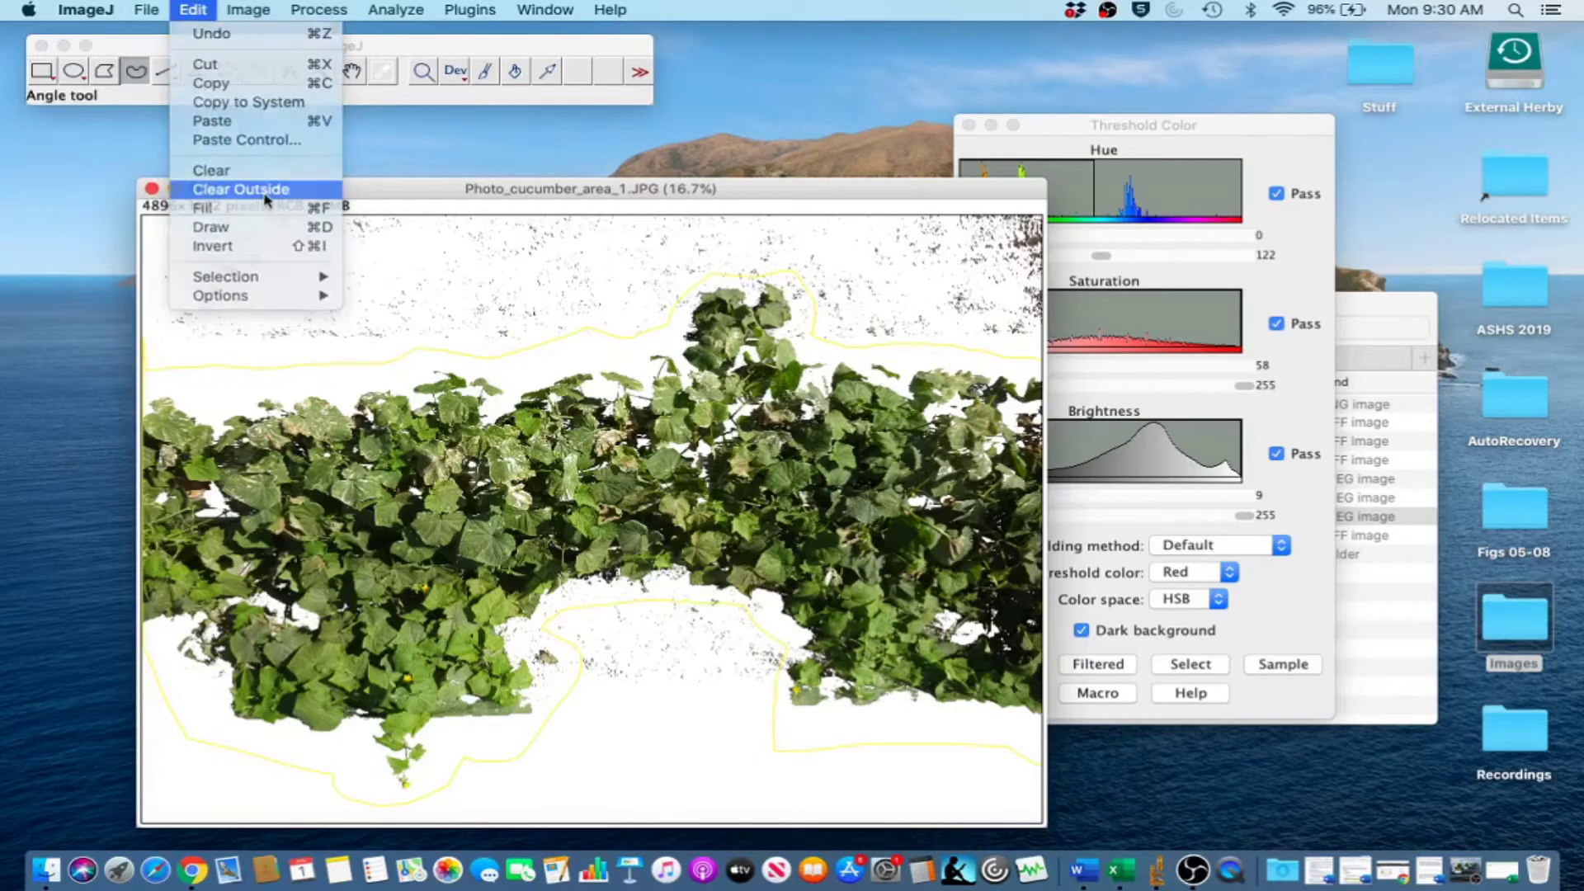
{"action": "left_click", "coordinate": [240, 189]}
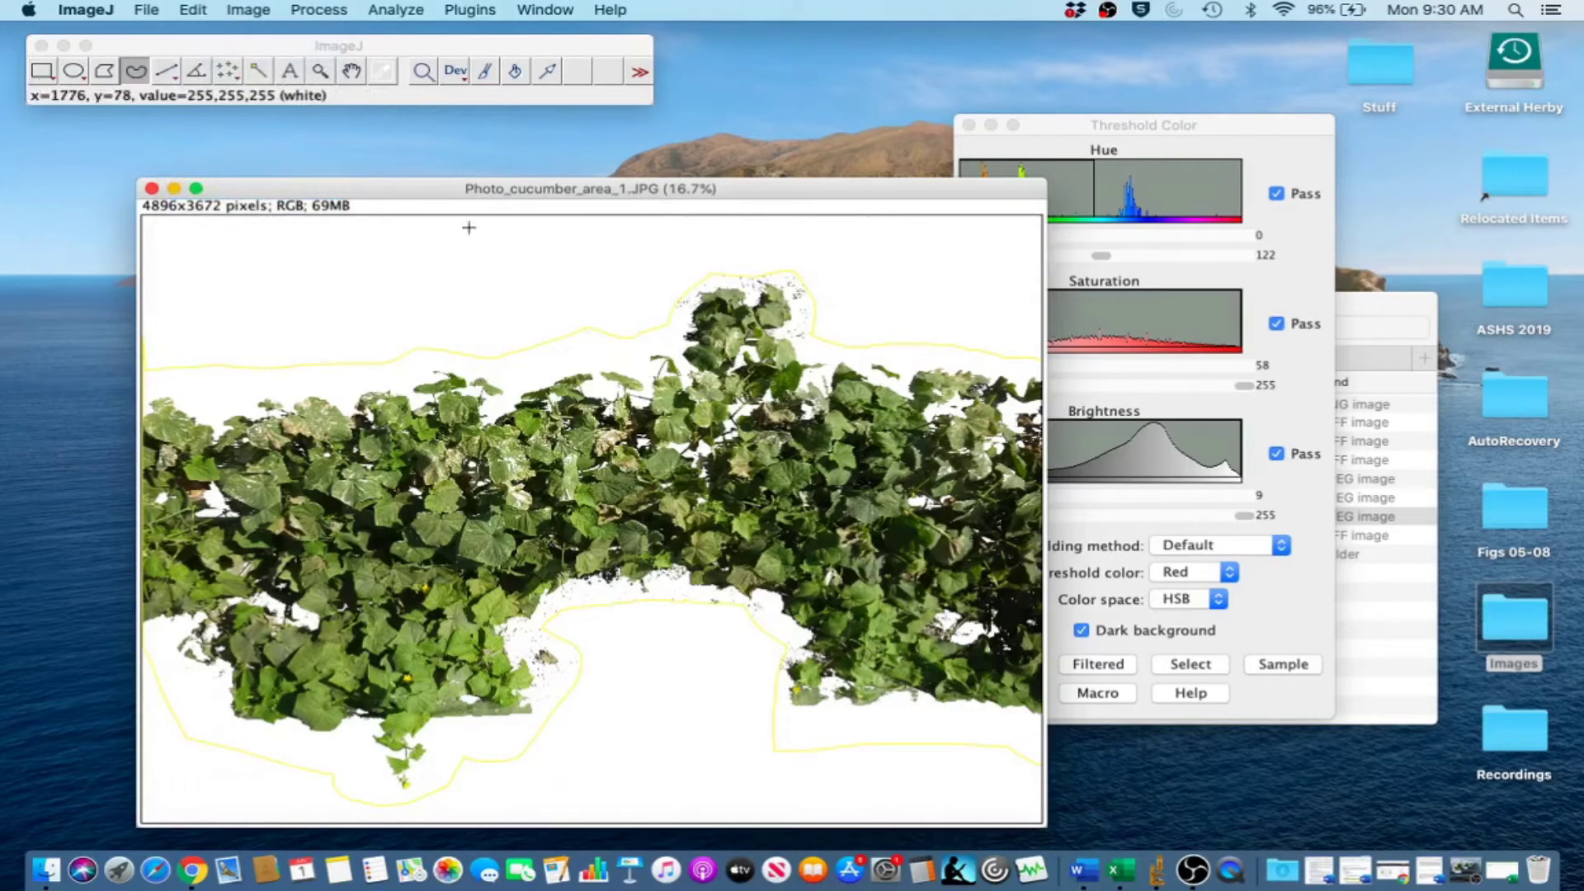
- Drop the traced outline and switch to the paintbrush tool, leaving the cleaned photo
{"action": "left_click", "coordinate": [382, 258]}
{"action": "left_click", "coordinate": [485, 70]}
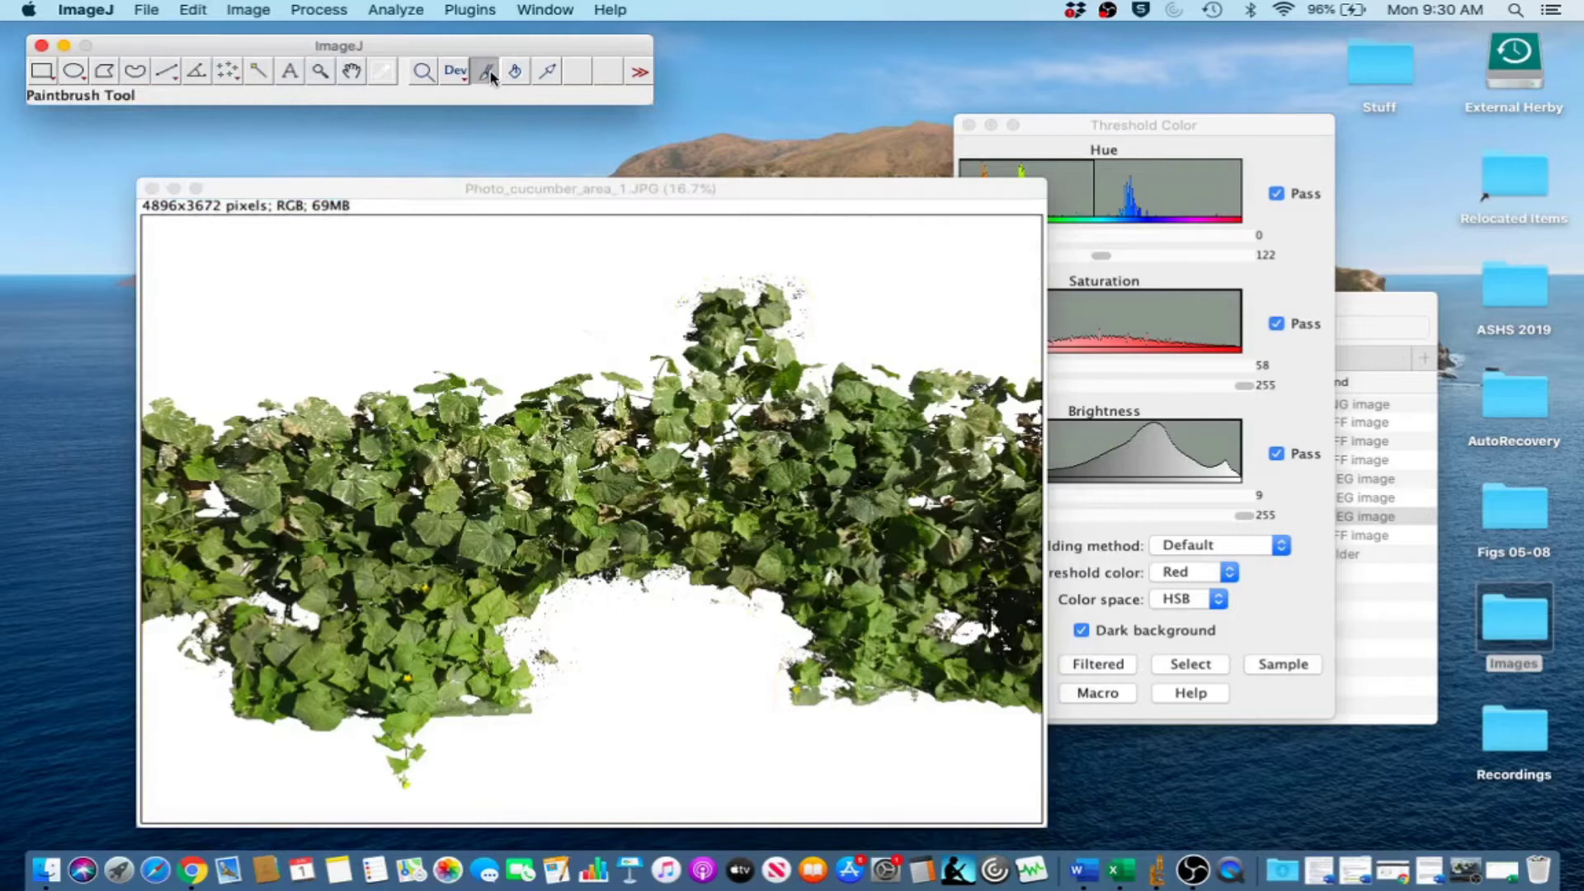
{"action": "left_click", "coordinate": [679, 305]}
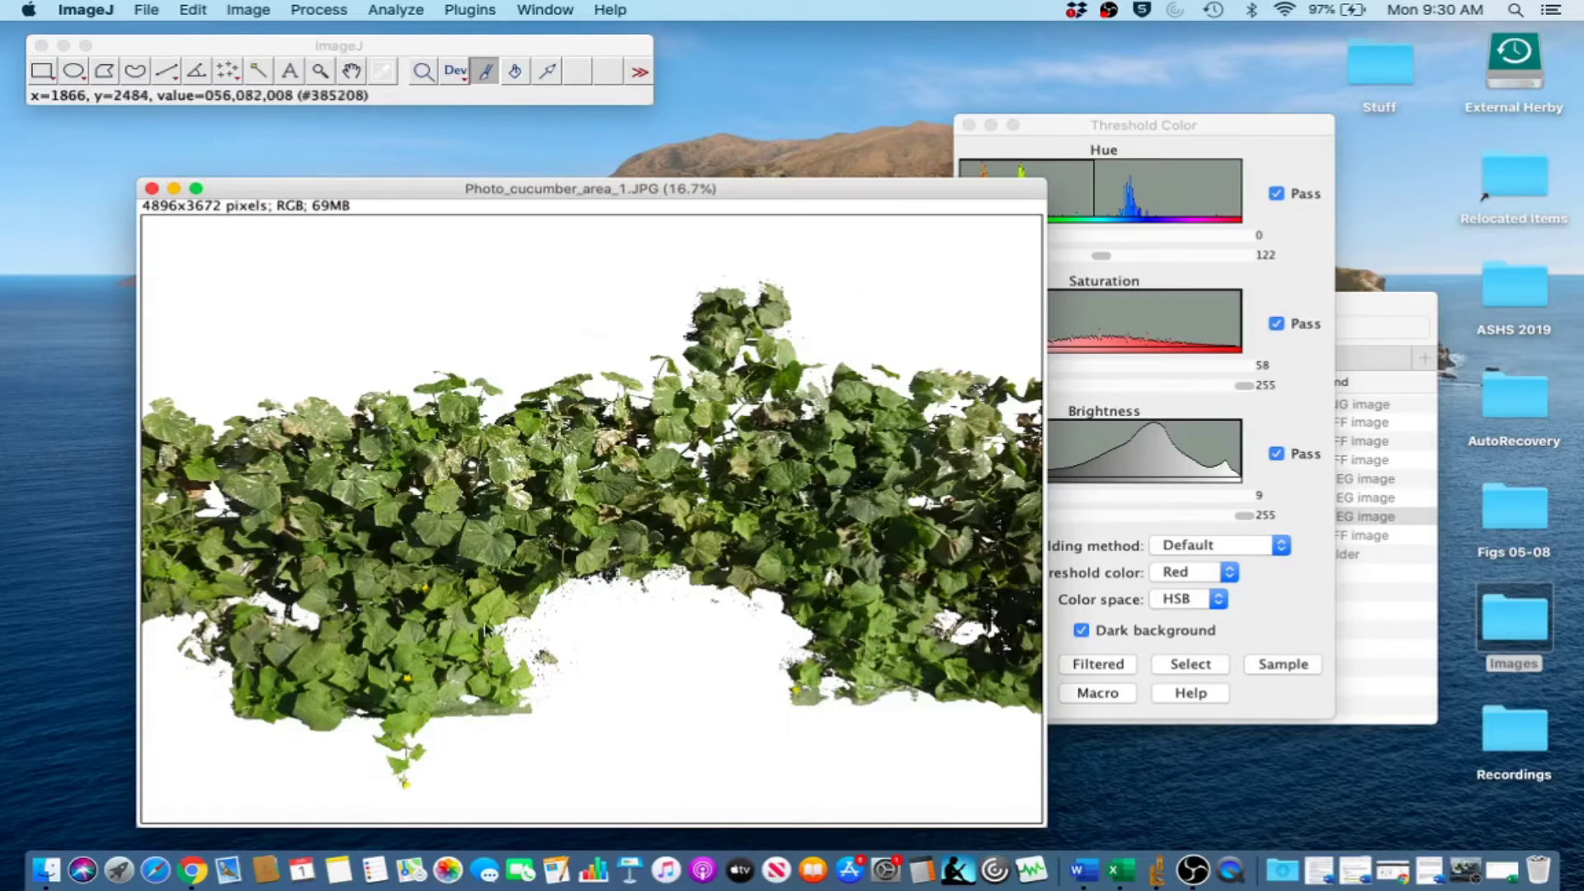
{"action": "left_click", "coordinate": [347, 47]}
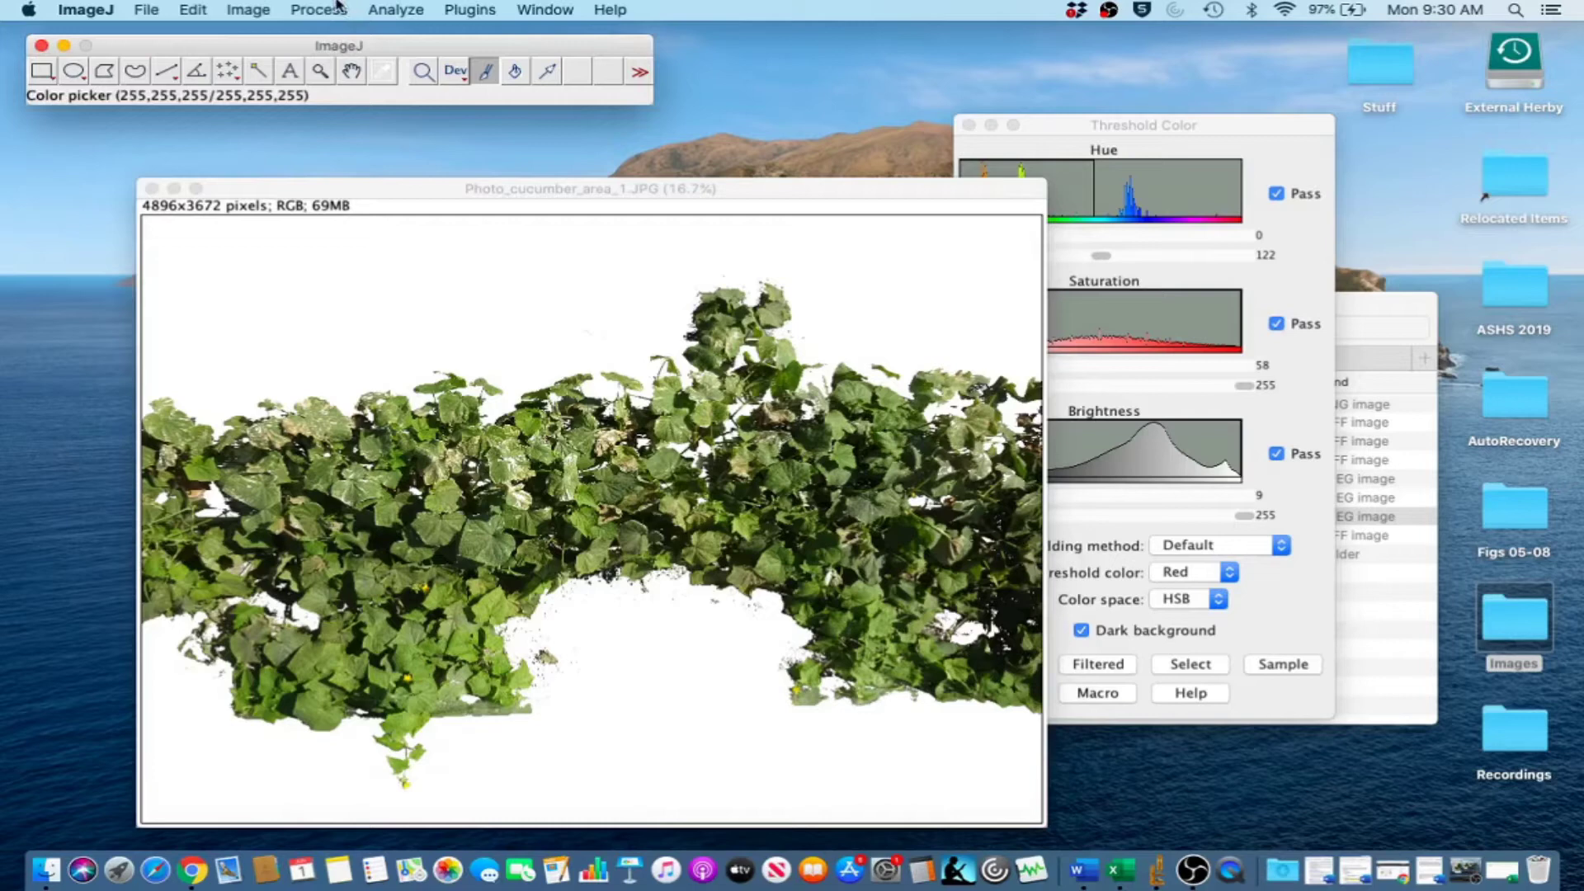
{"action": "left_click", "coordinate": [319, 9]}
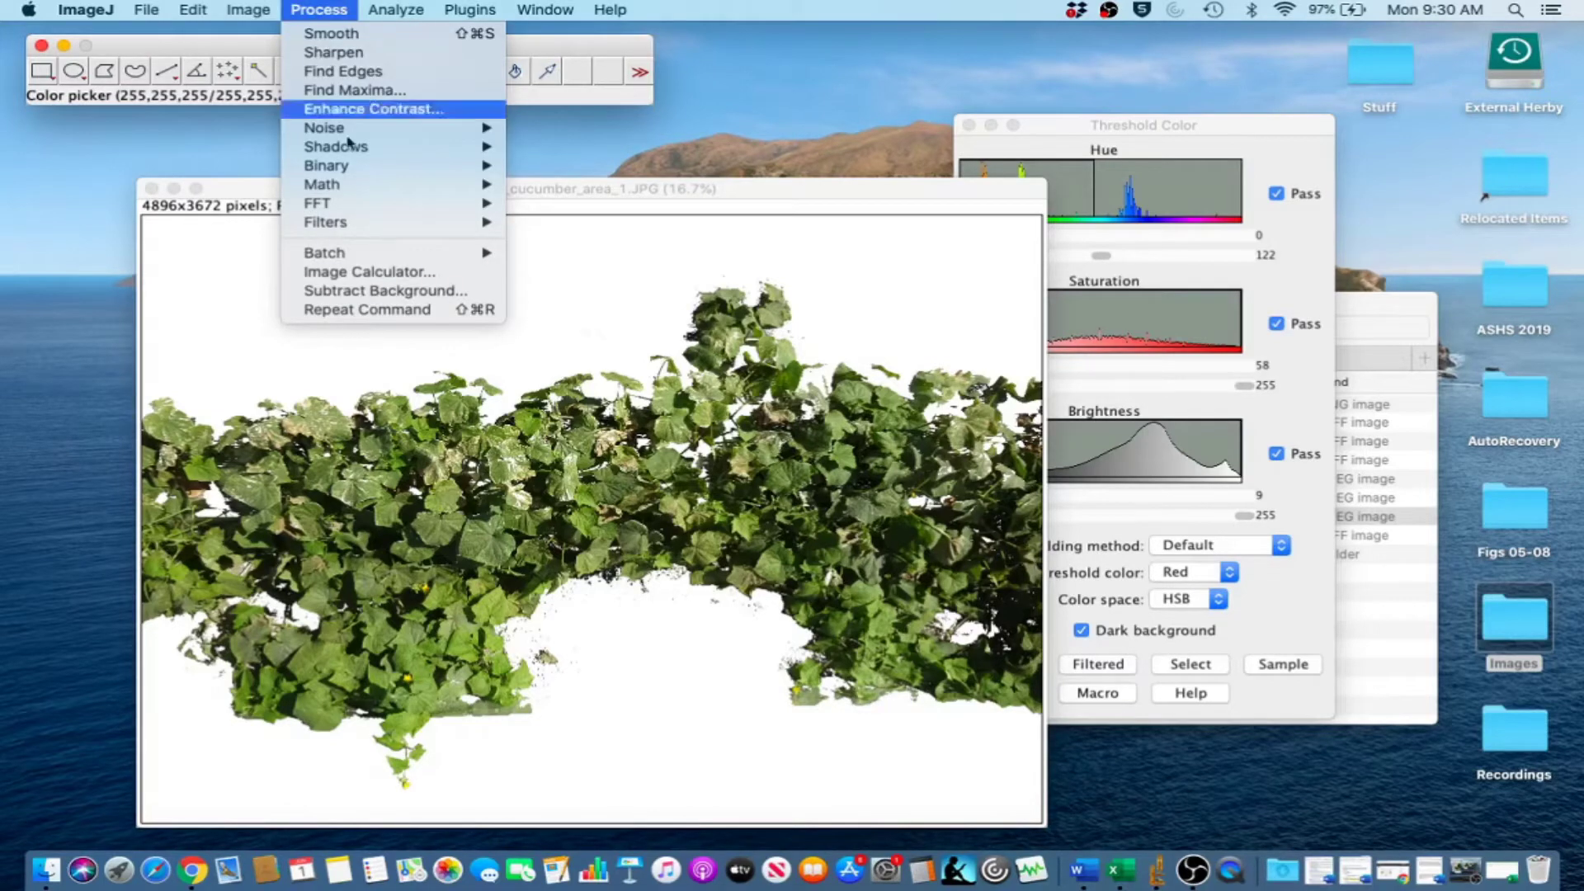
- Apply Remove Outliers for dark outliers with radius 5 and threshold 50
{"action": "mouse_move", "coordinate": [357, 129]}
{"action": "left_click", "coordinate": [560, 216]}
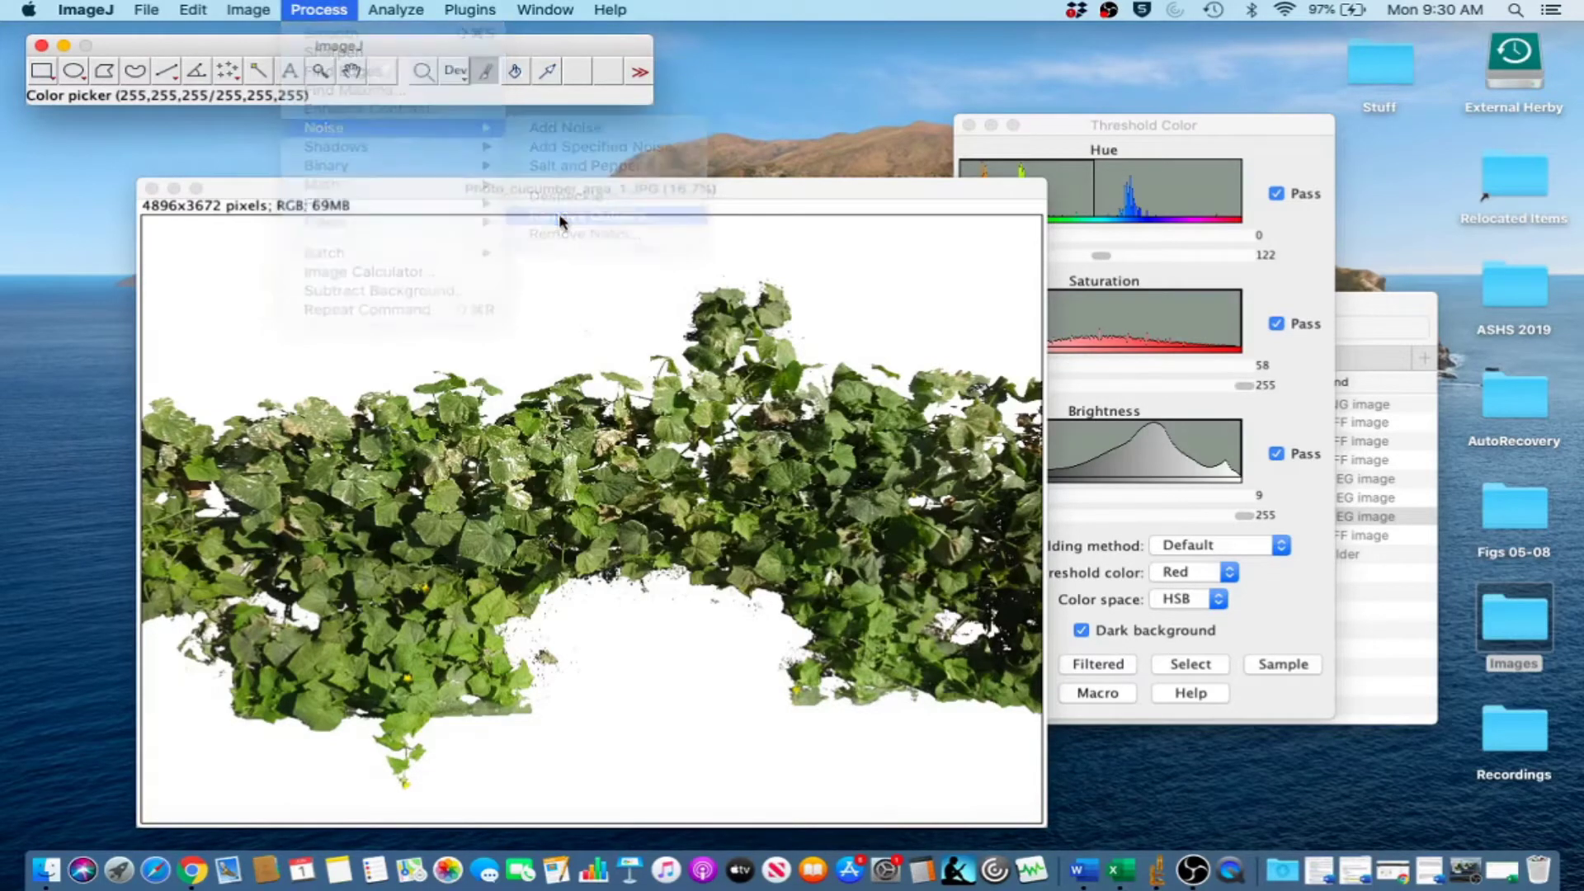
{"action": "left_click_drag", "start_coordinate": [797, 188], "coordinate": [1287, 208]}
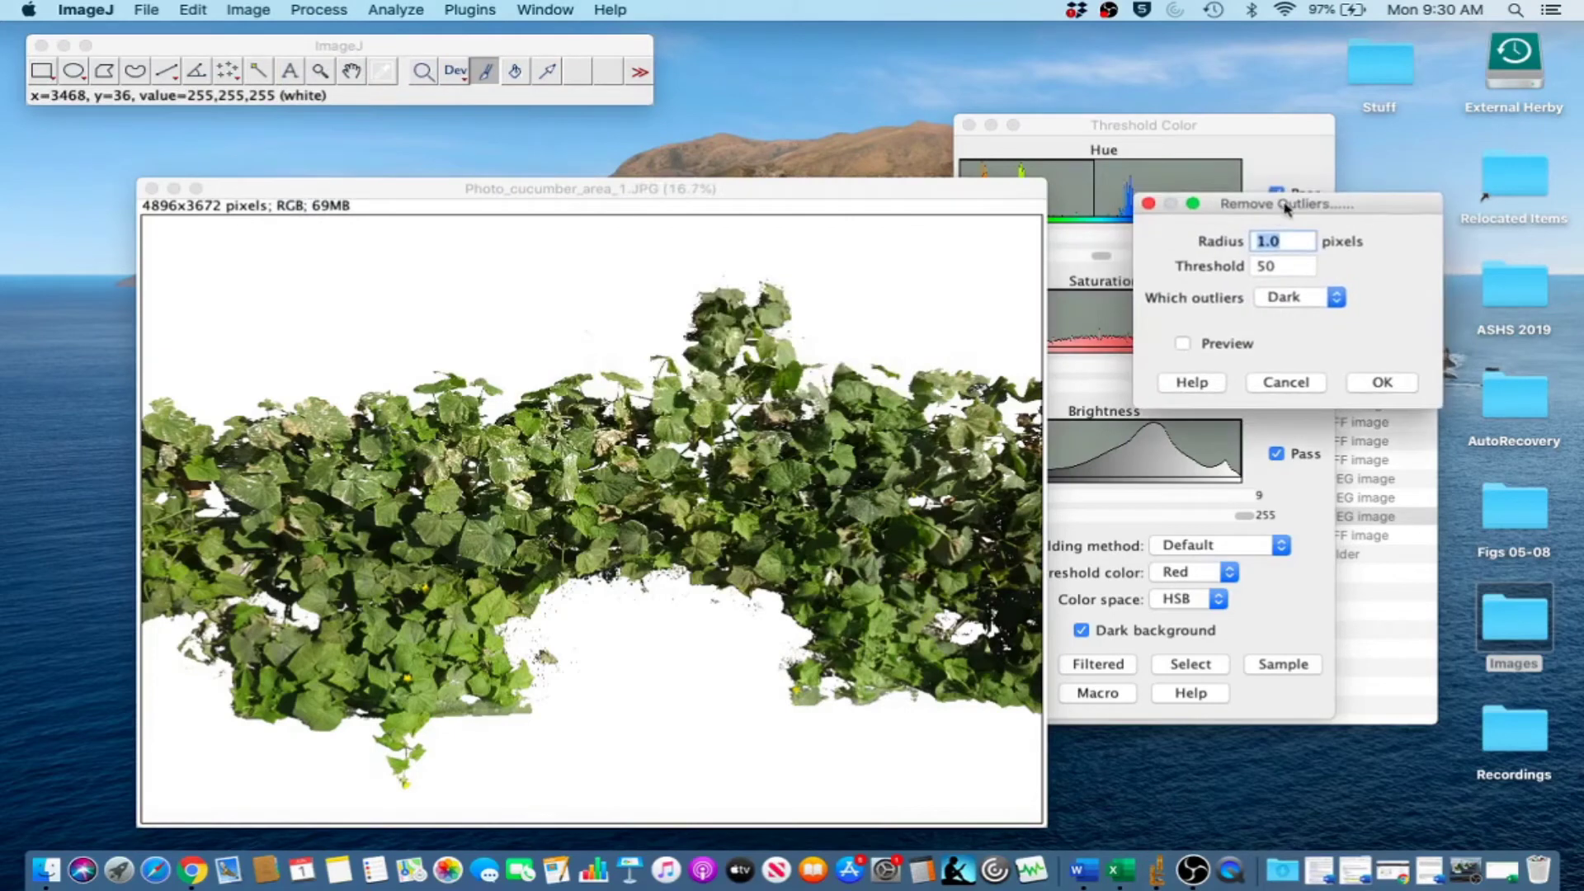
{"action": "left_click", "coordinate": [1182, 344]}
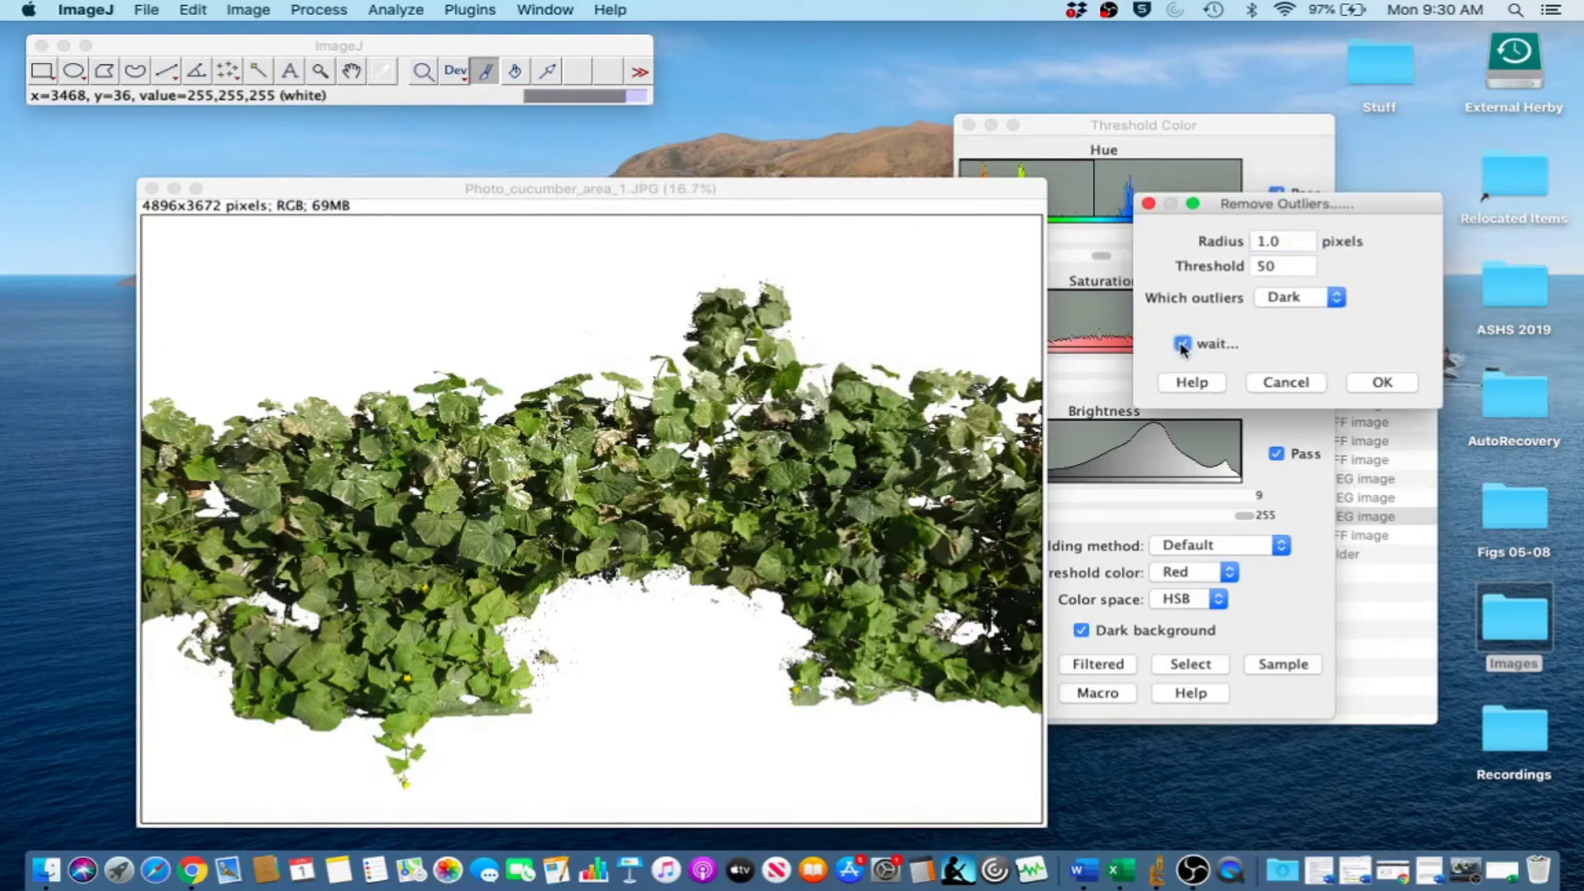
{"action": "left_click", "coordinate": [1183, 346]}
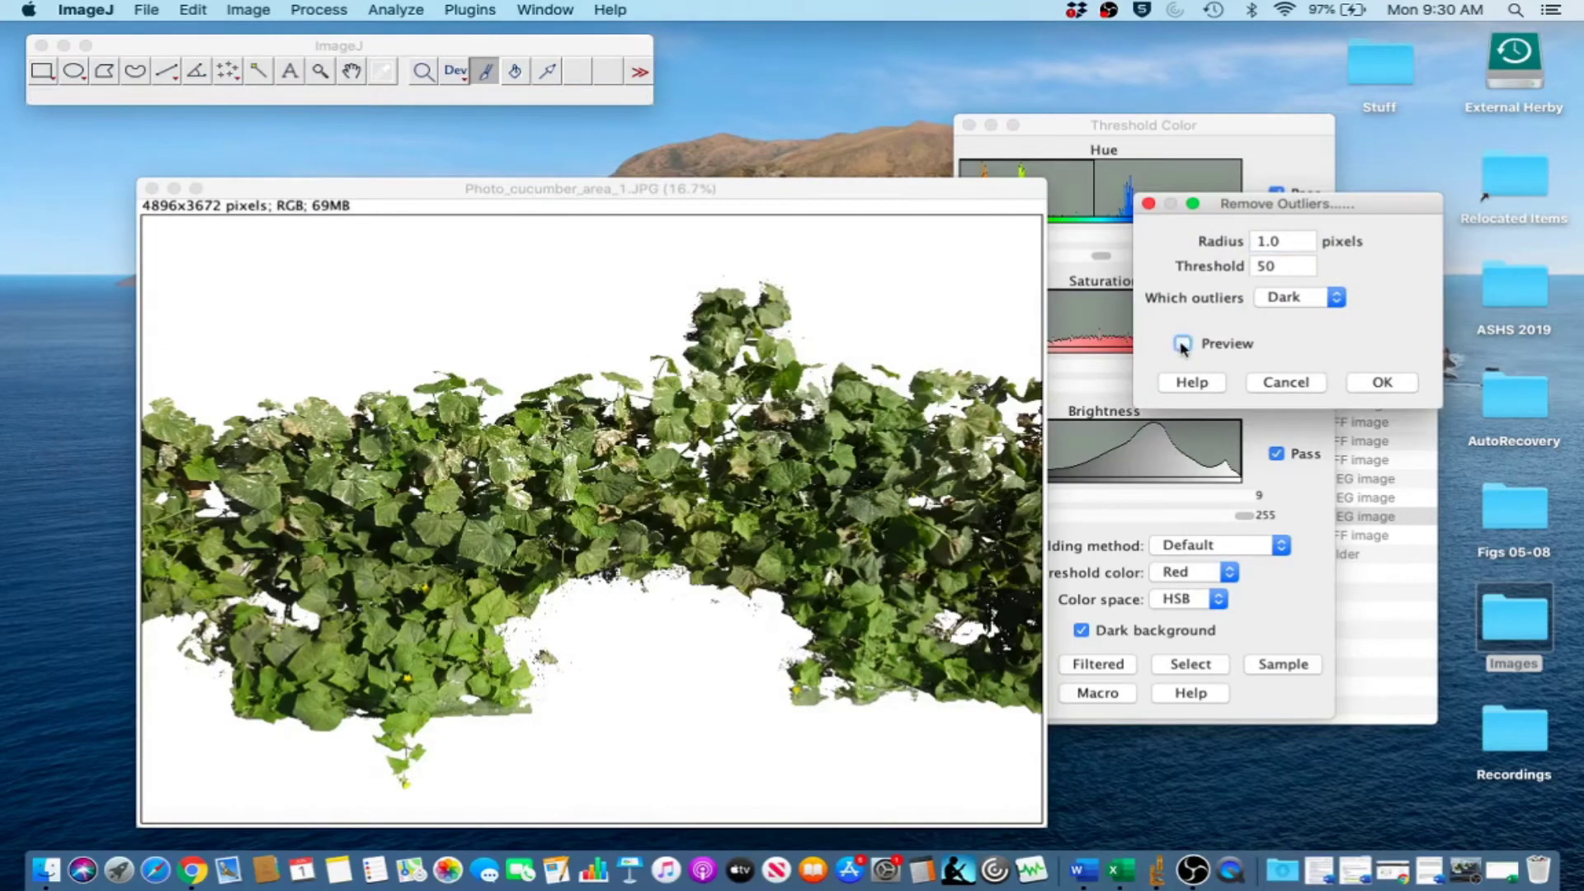
{"action": "left_click", "coordinate": [1182, 346]}
{"action": "left_click", "coordinate": [1263, 241]}
{"action": "left_click", "coordinate": [1268, 241]}
{"action": "key", "text": "BackSpace"}
{"action": "type", "text": "5"}
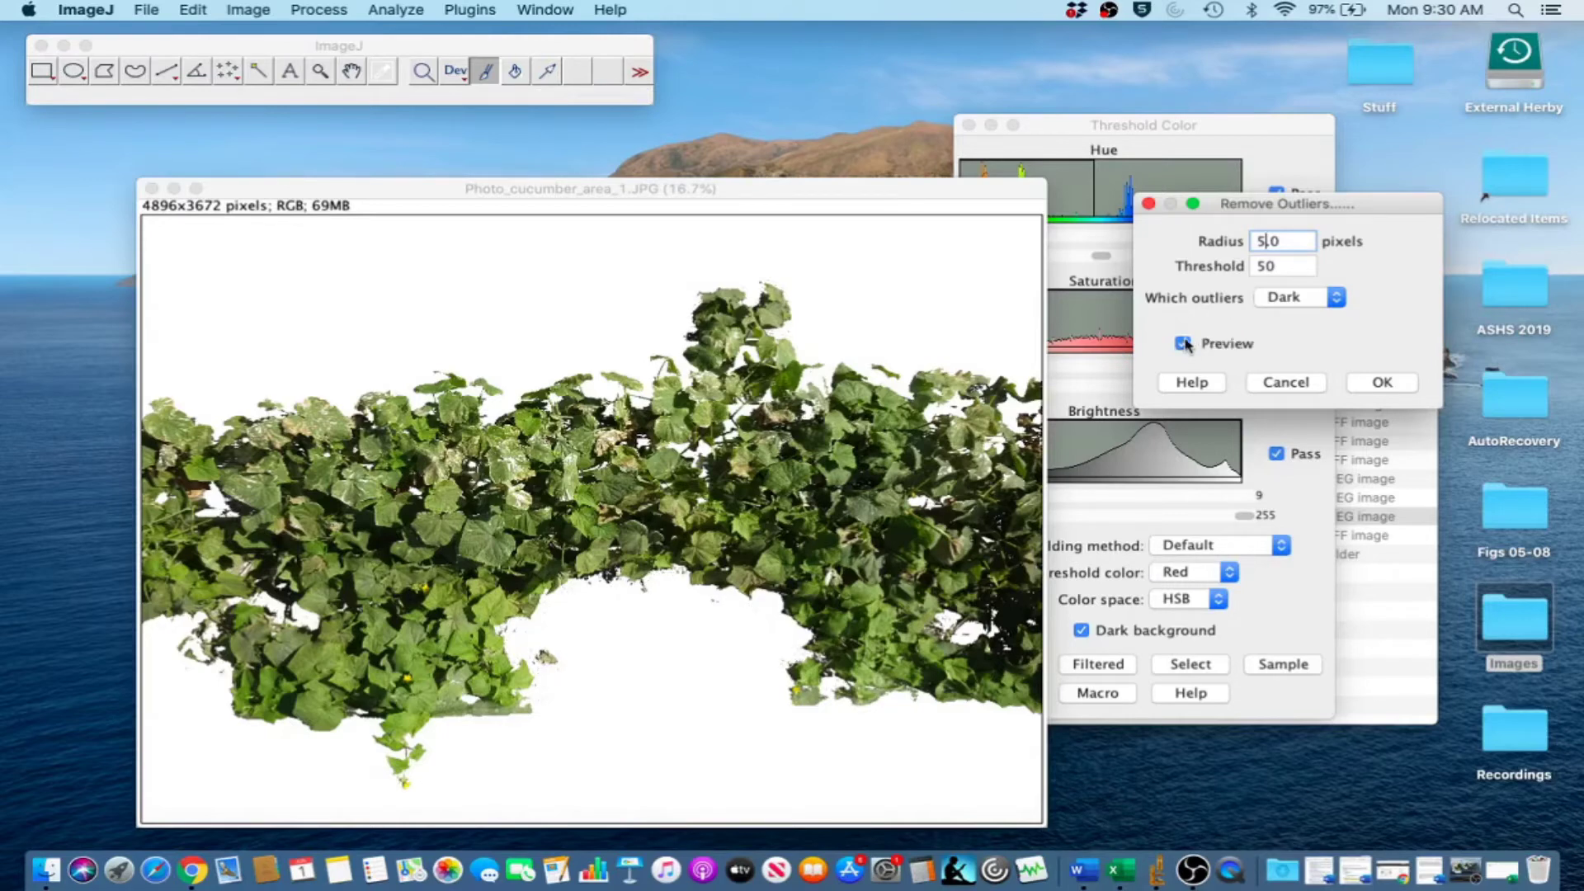
{"action": "left_click", "coordinate": [1382, 381]}
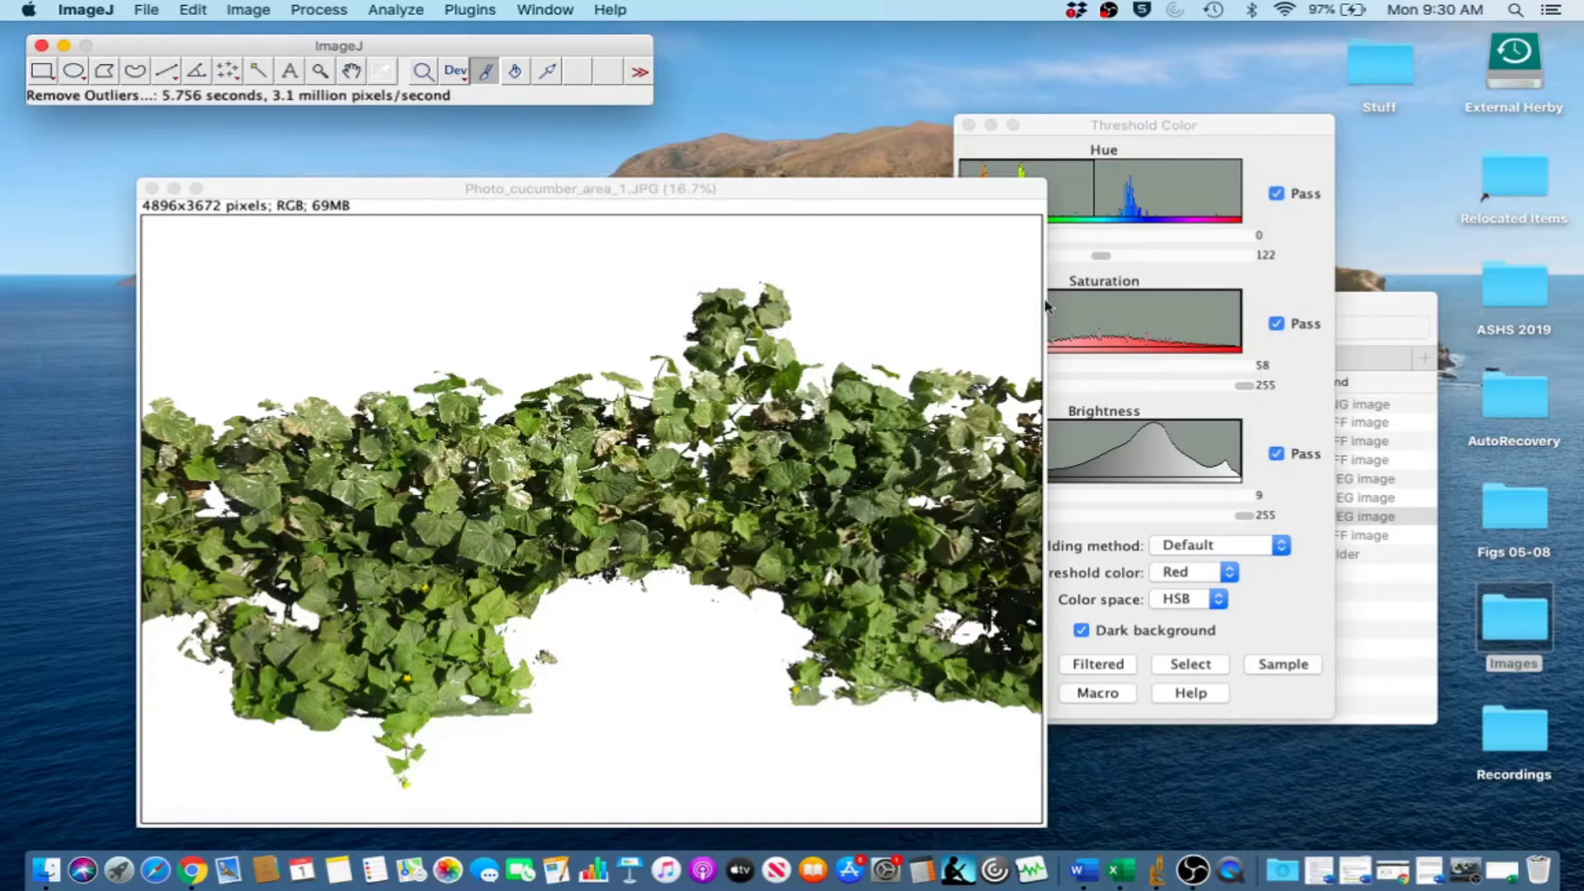
{"action": "left_click_drag", "start_coordinate": [465, 188], "coordinate": [464, 181]}
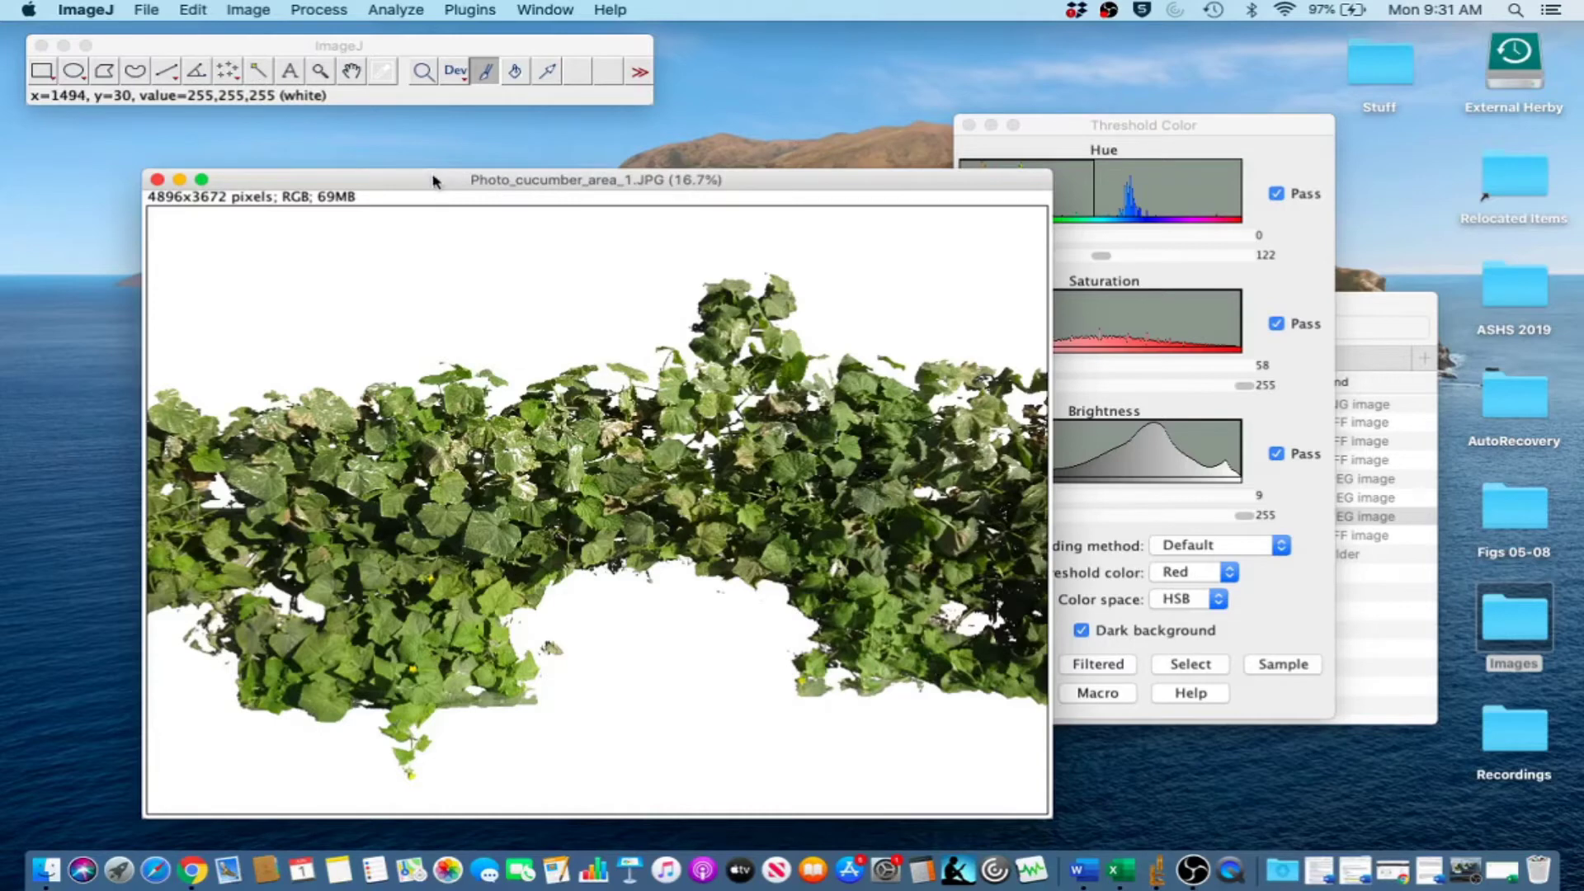
- Save the cleaned photo as TIFF named Photo_cucumber_area_1-no-background.tif
{"action": "left_click", "coordinate": [146, 9]}
{"action": "mouse_move", "coordinate": [212, 234]}
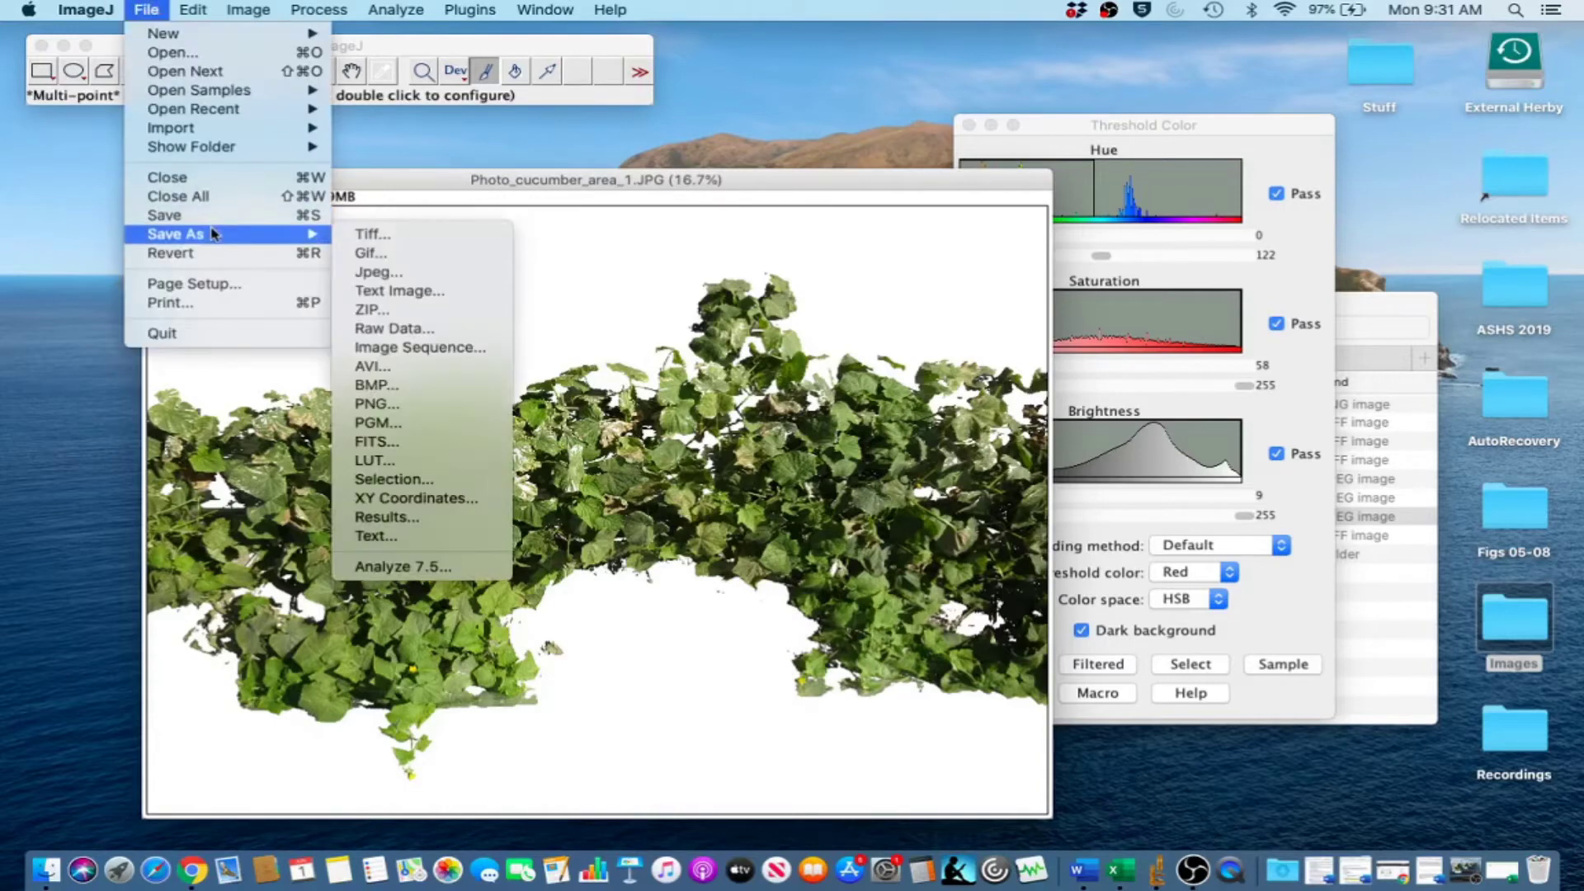
{"action": "left_click", "coordinate": [406, 235]}
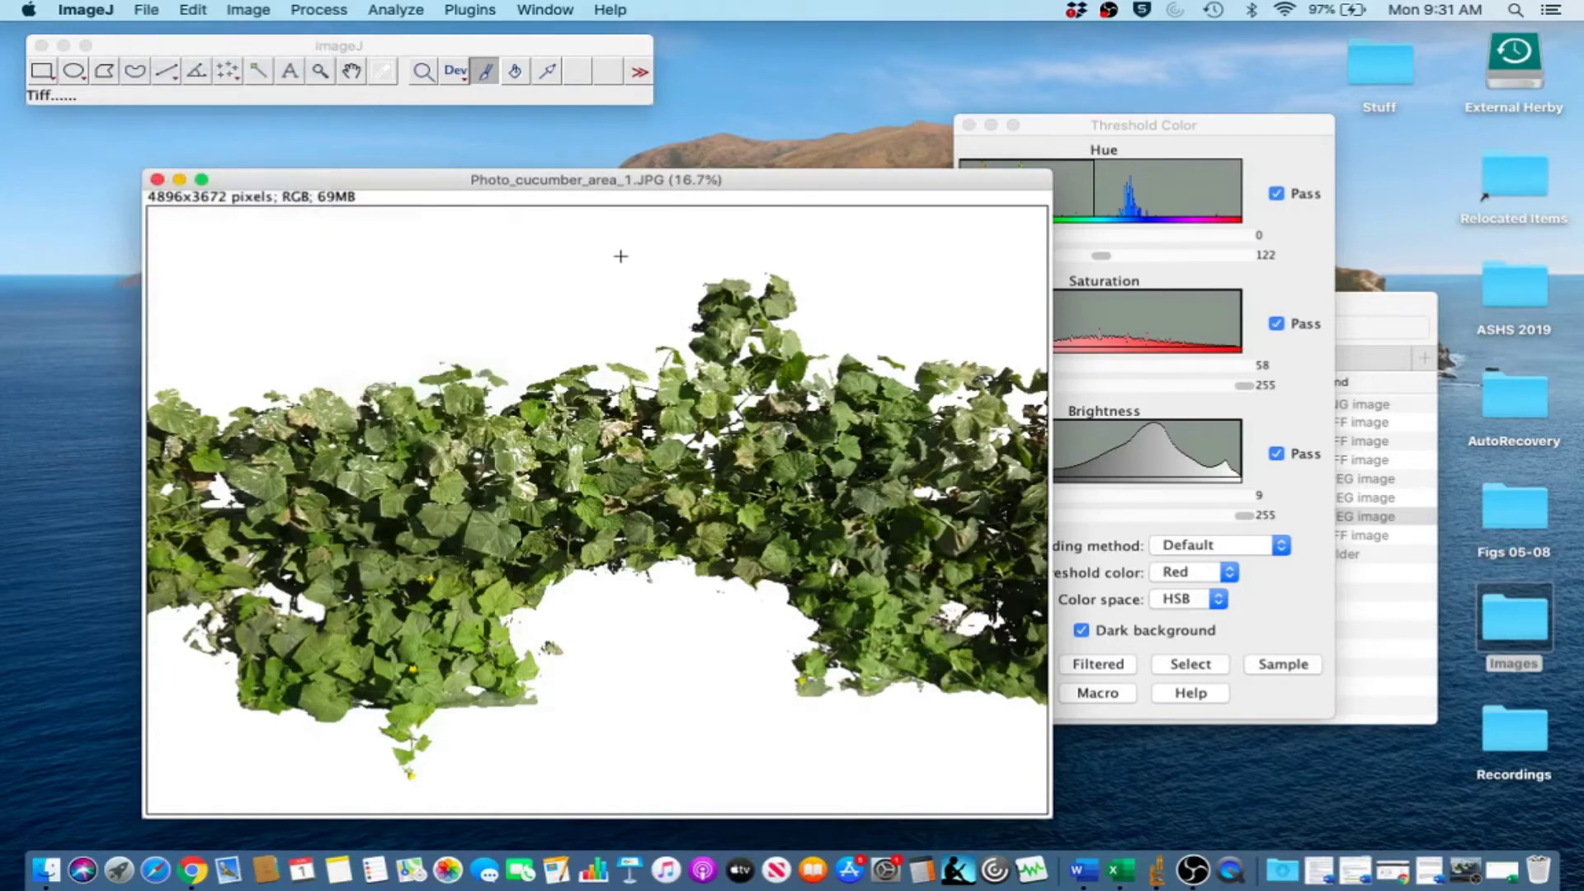
{"action": "key", "text": "Right"}
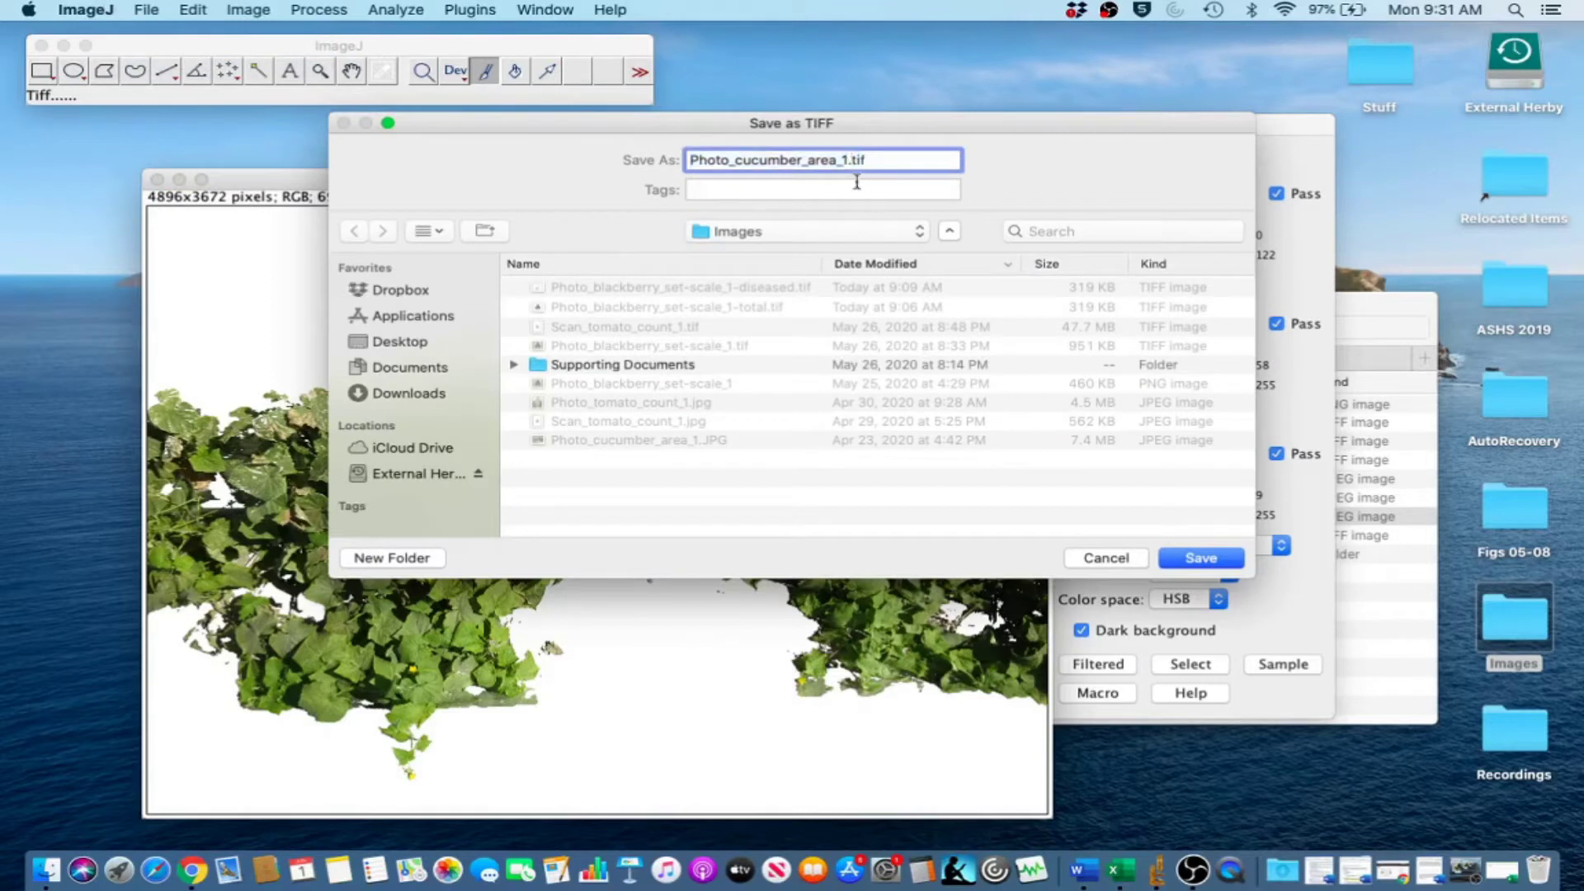
{"action": "type", "text": "-no-background"}
{"action": "left_click", "coordinate": [1235, 555]}
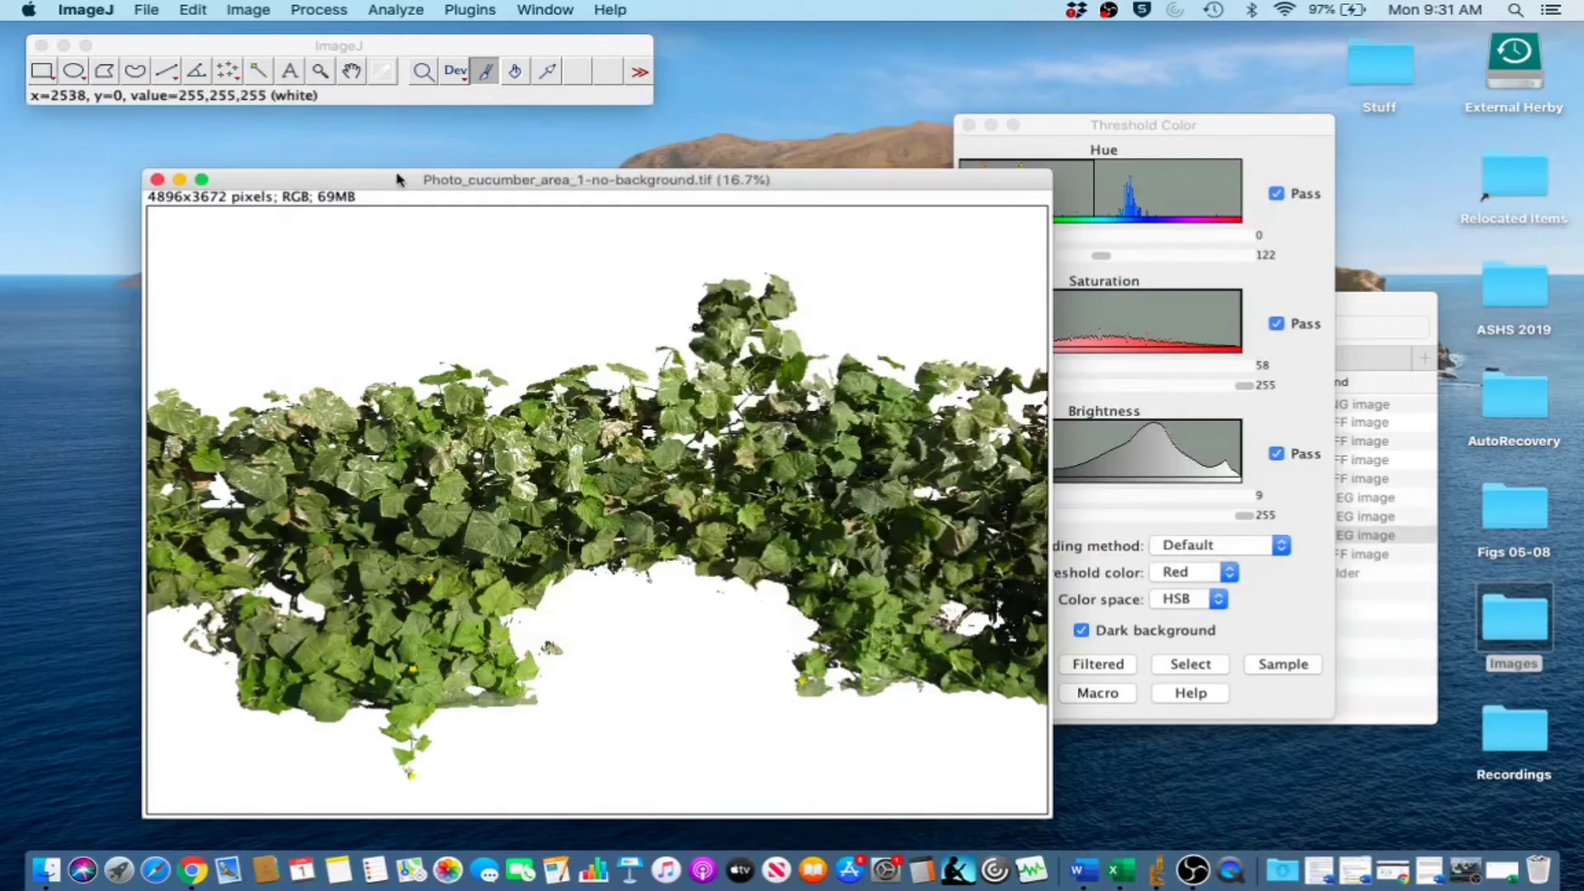
- Close the photo window and reopen Photo_cucumber_area_1-no-background.tif from the Images folder
{"action": "left_click", "coordinate": [158, 180]}
{"action": "left_click", "coordinate": [147, 10]}
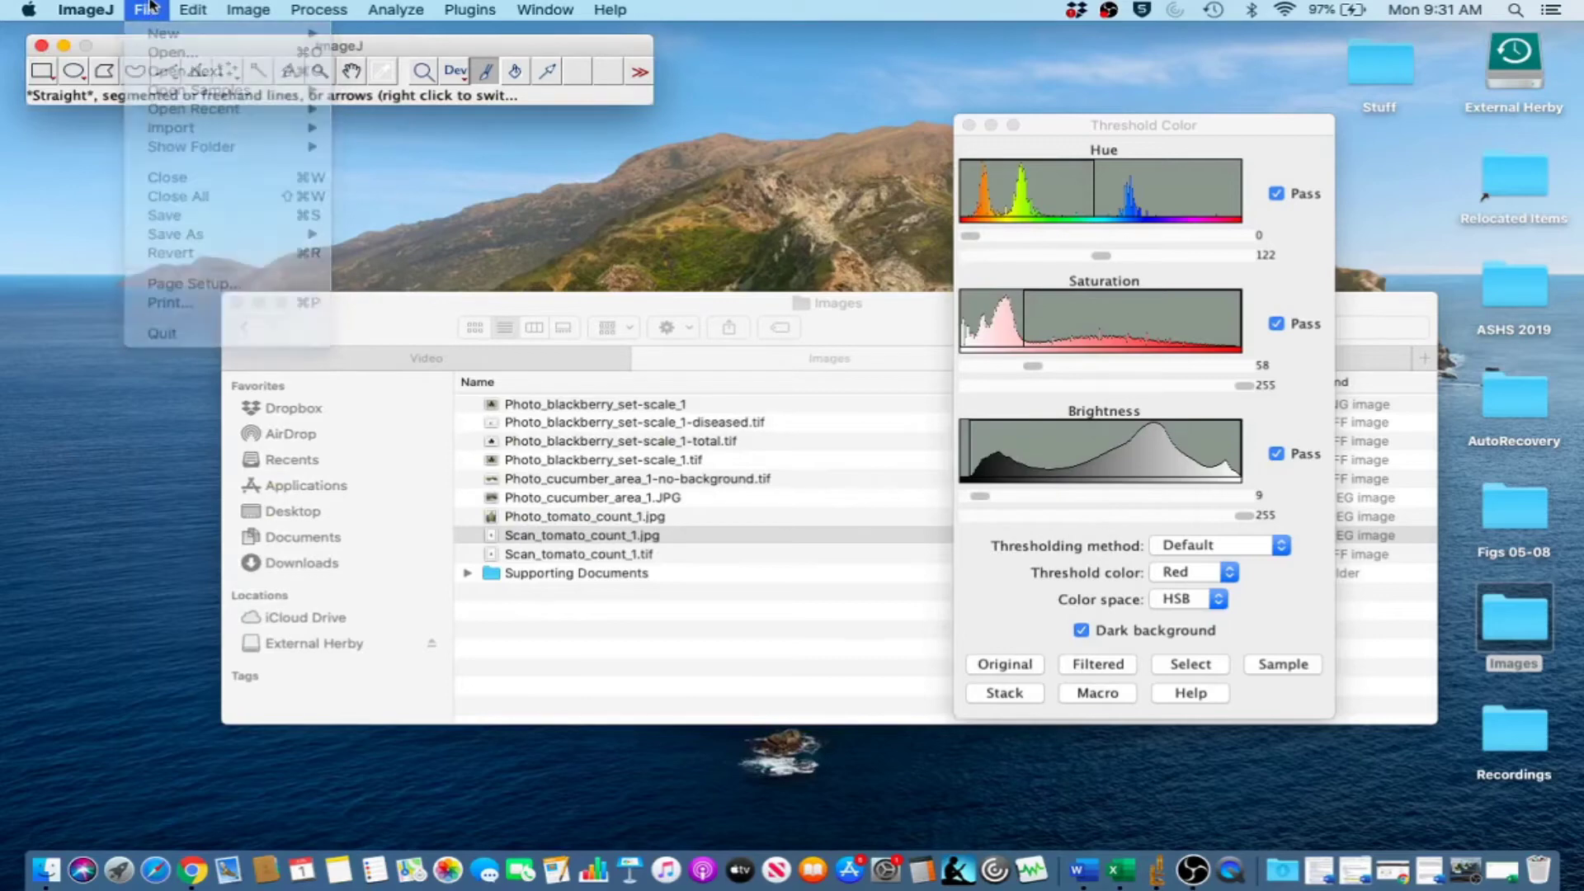
{"action": "left_click", "coordinate": [588, 293]}
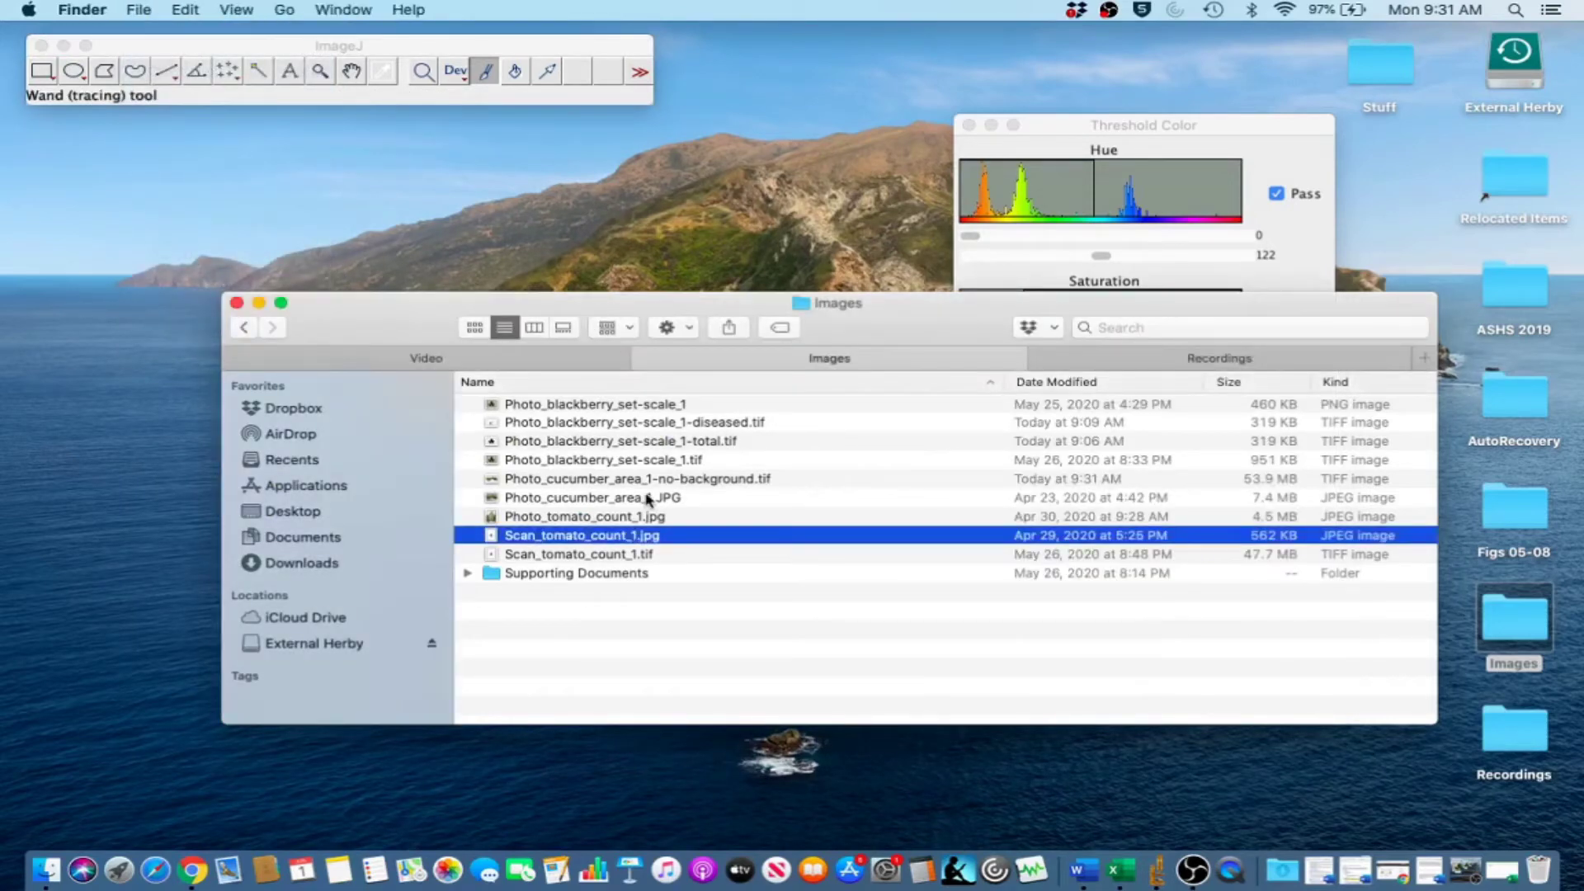
{"action": "left_click_drag", "start_coordinate": [660, 482], "coordinate": [422, 79]}
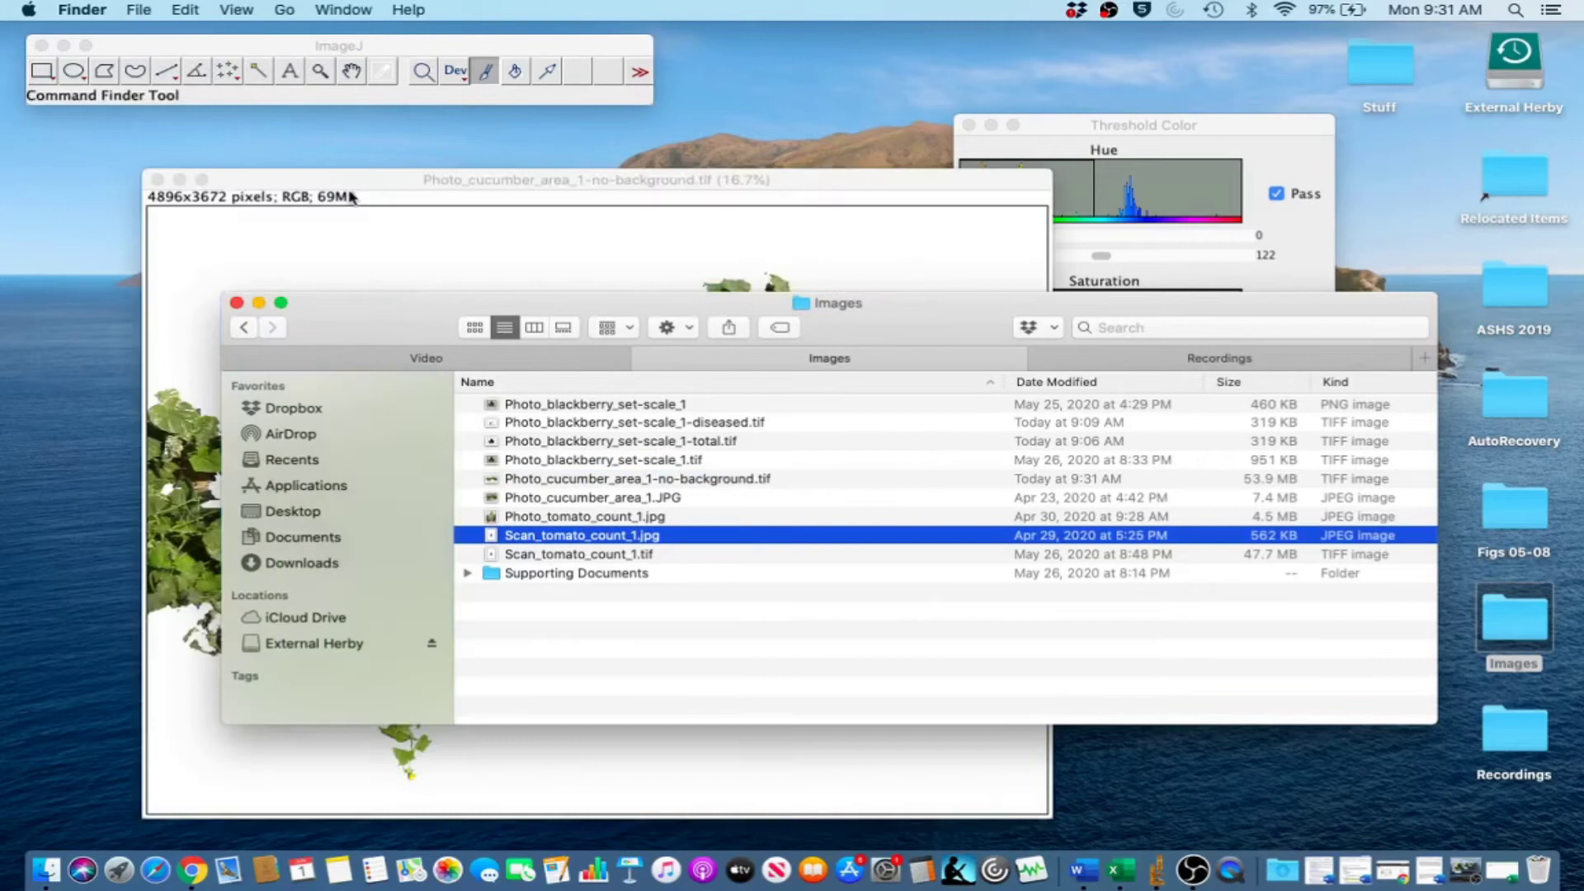
{"action": "left_click_drag", "start_coordinate": [371, 180], "coordinate": [373, 168]}
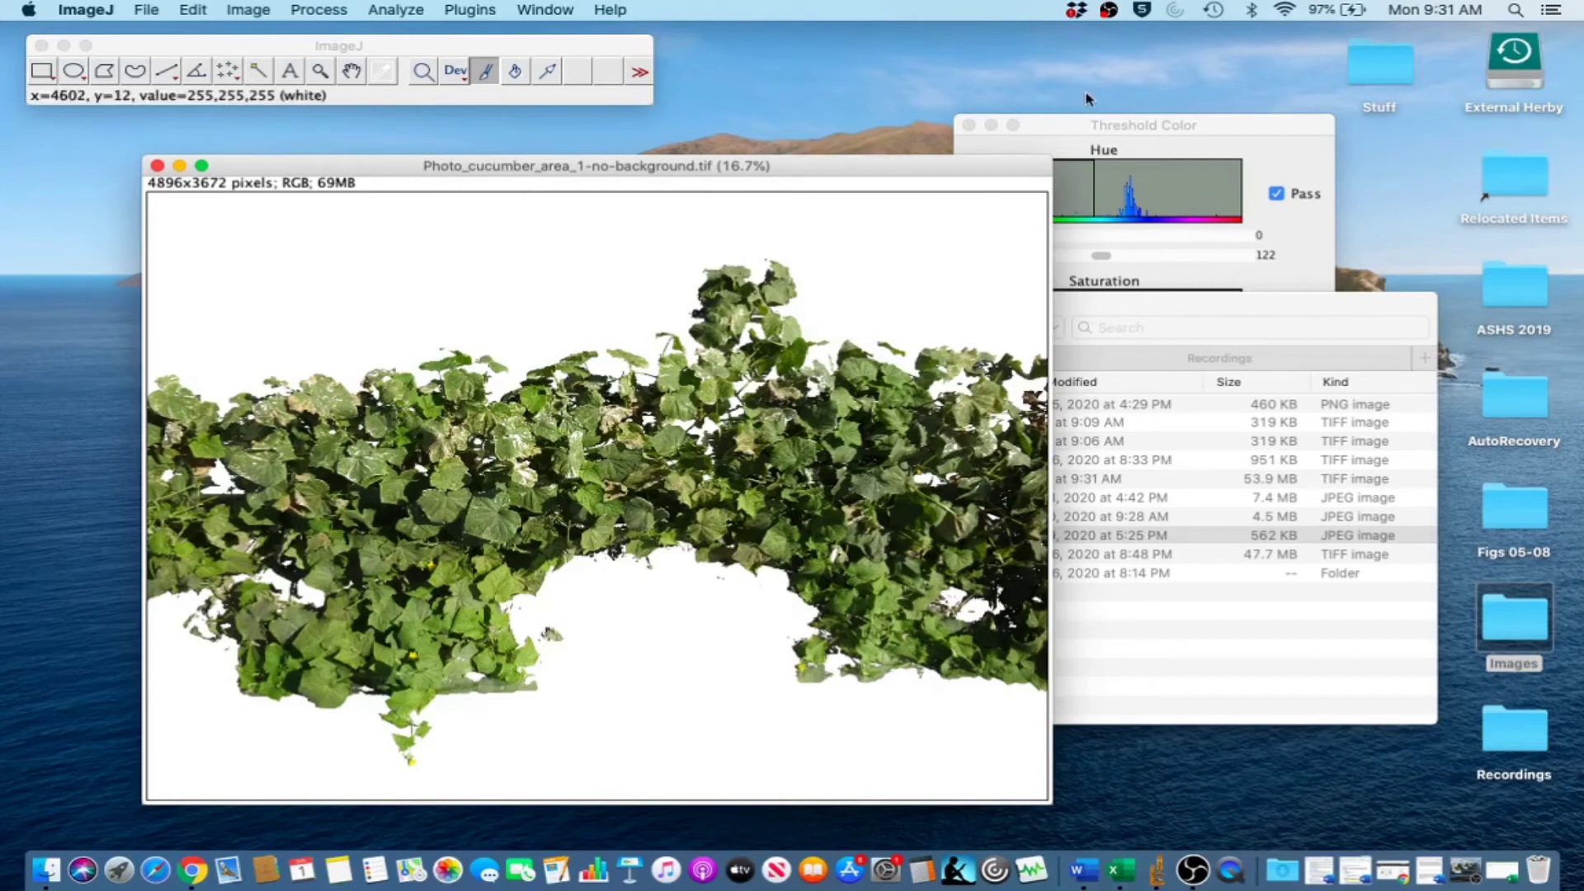
- Set the colour threshold's saturation minimum to 10 and brightness minimum to 0
{"action": "left_click", "coordinate": [1060, 126]}
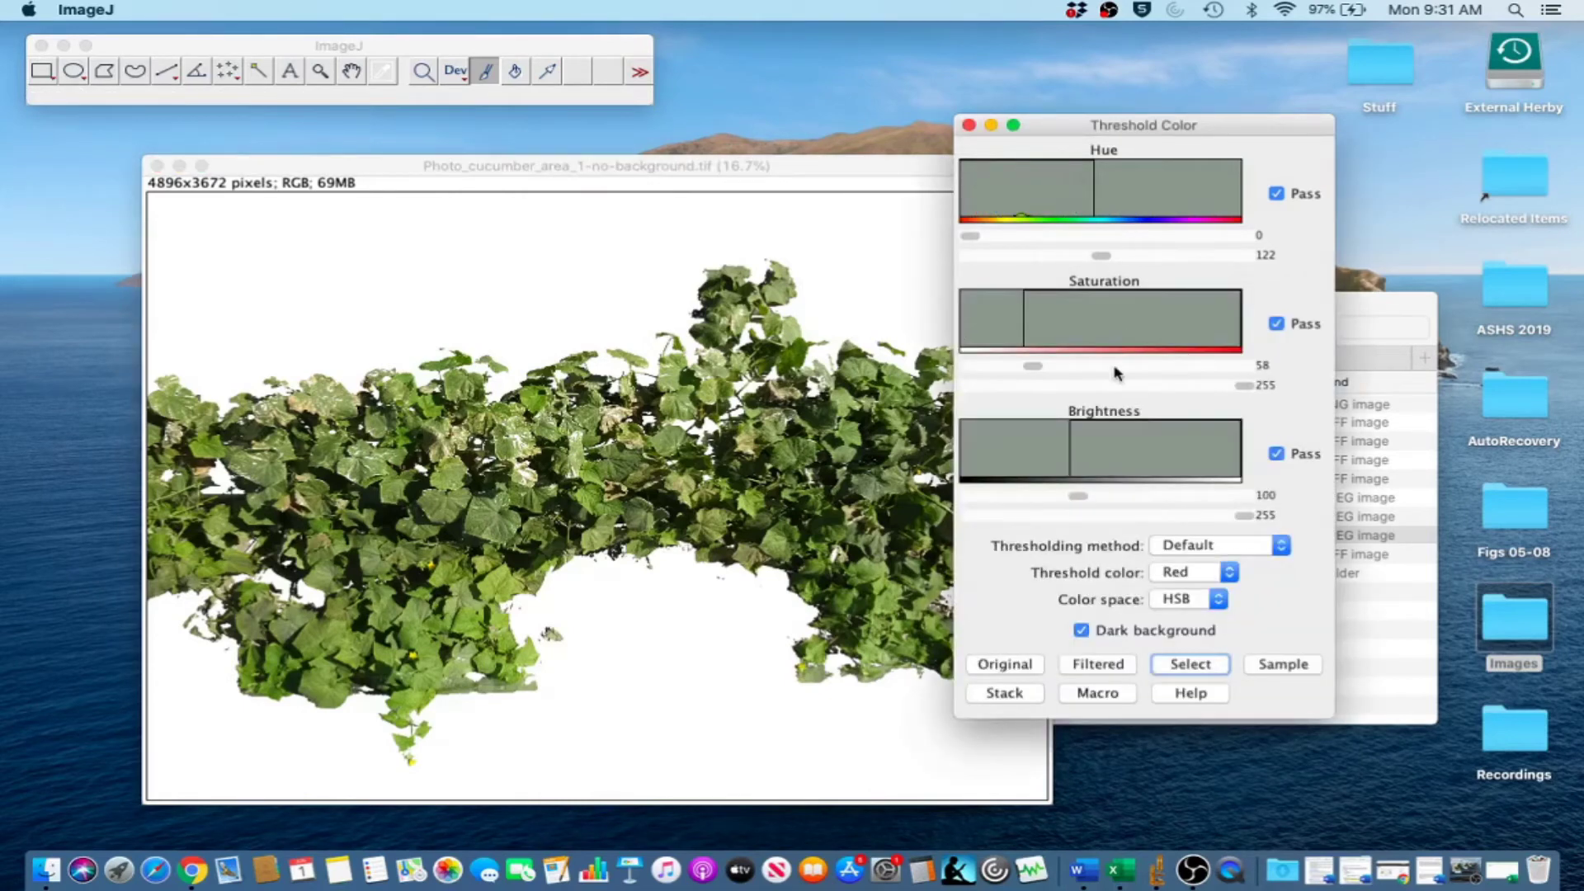
{"action": "left_click", "coordinate": [1068, 257]}
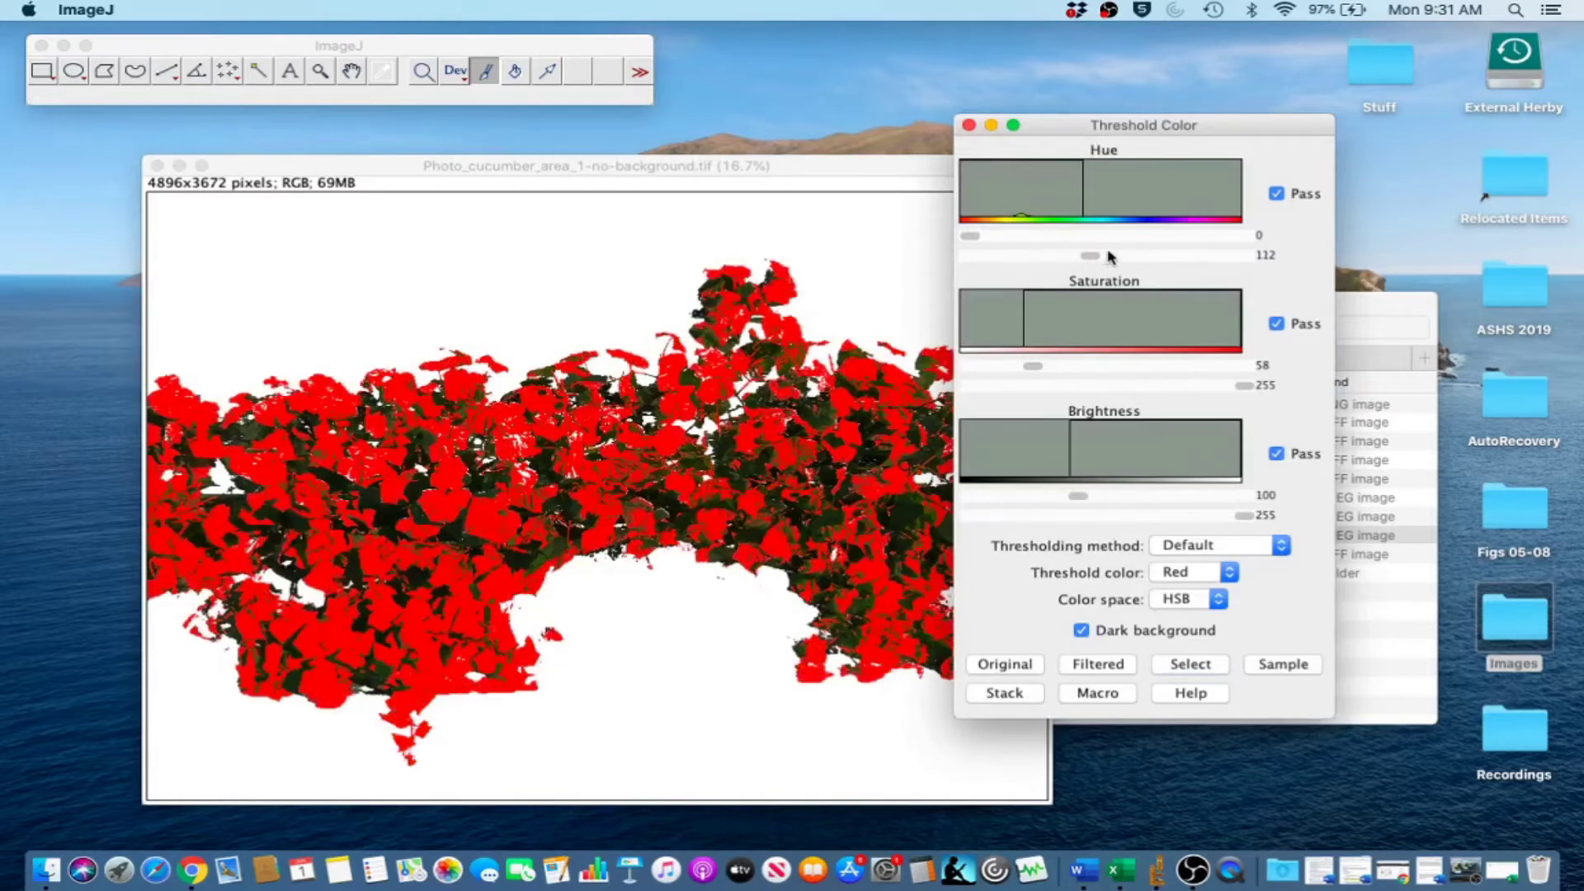
{"action": "left_click", "coordinate": [969, 368]}
{"action": "left_click", "coordinate": [969, 368]}
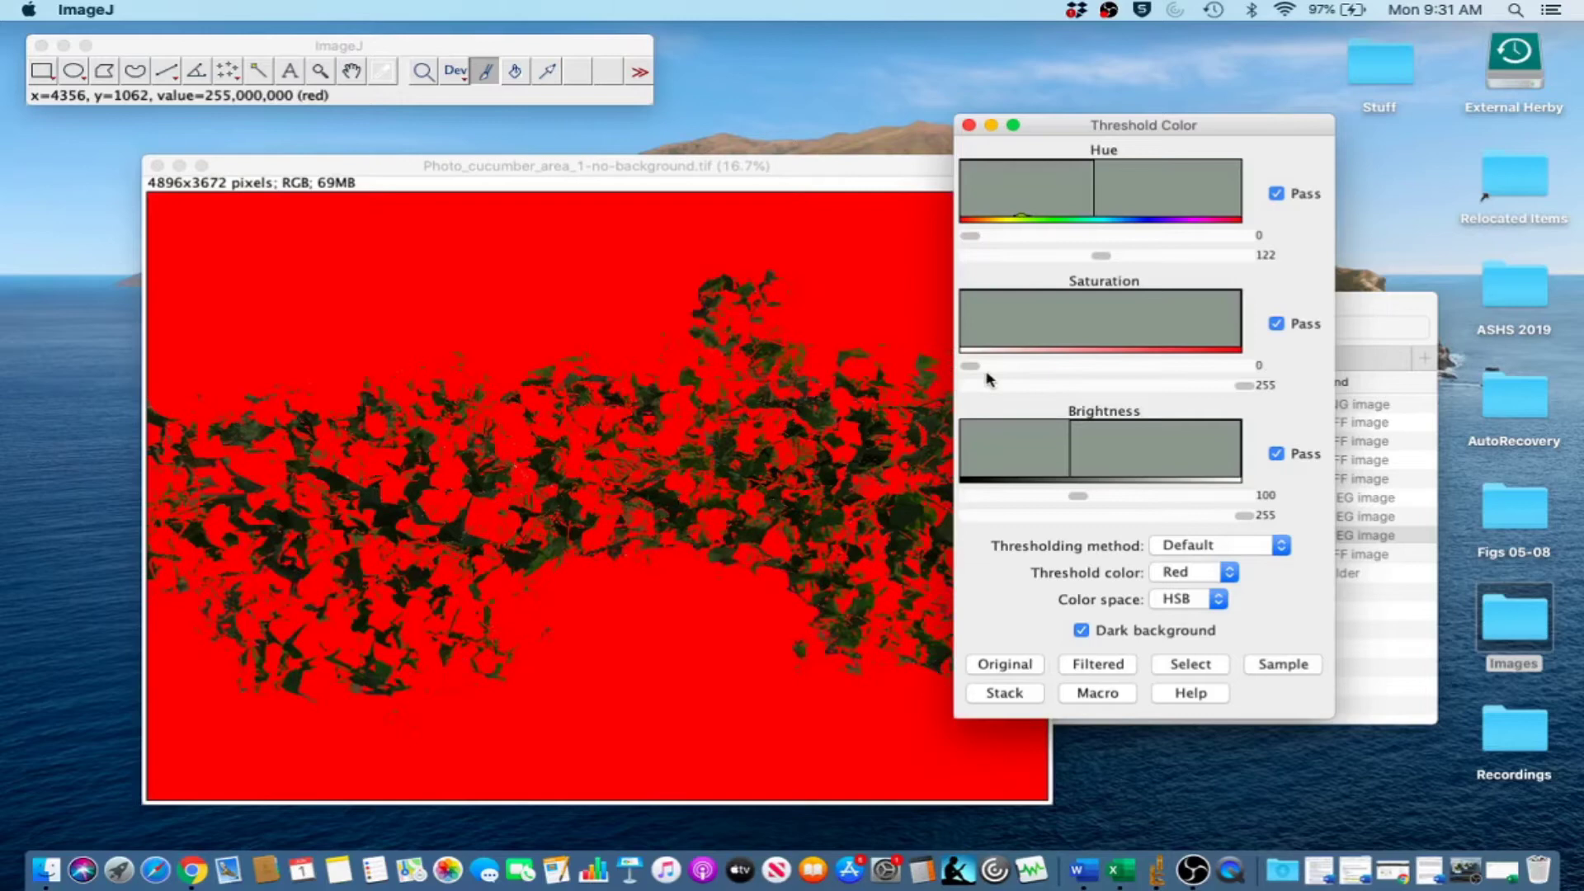
{"action": "left_click", "coordinate": [1010, 369]}
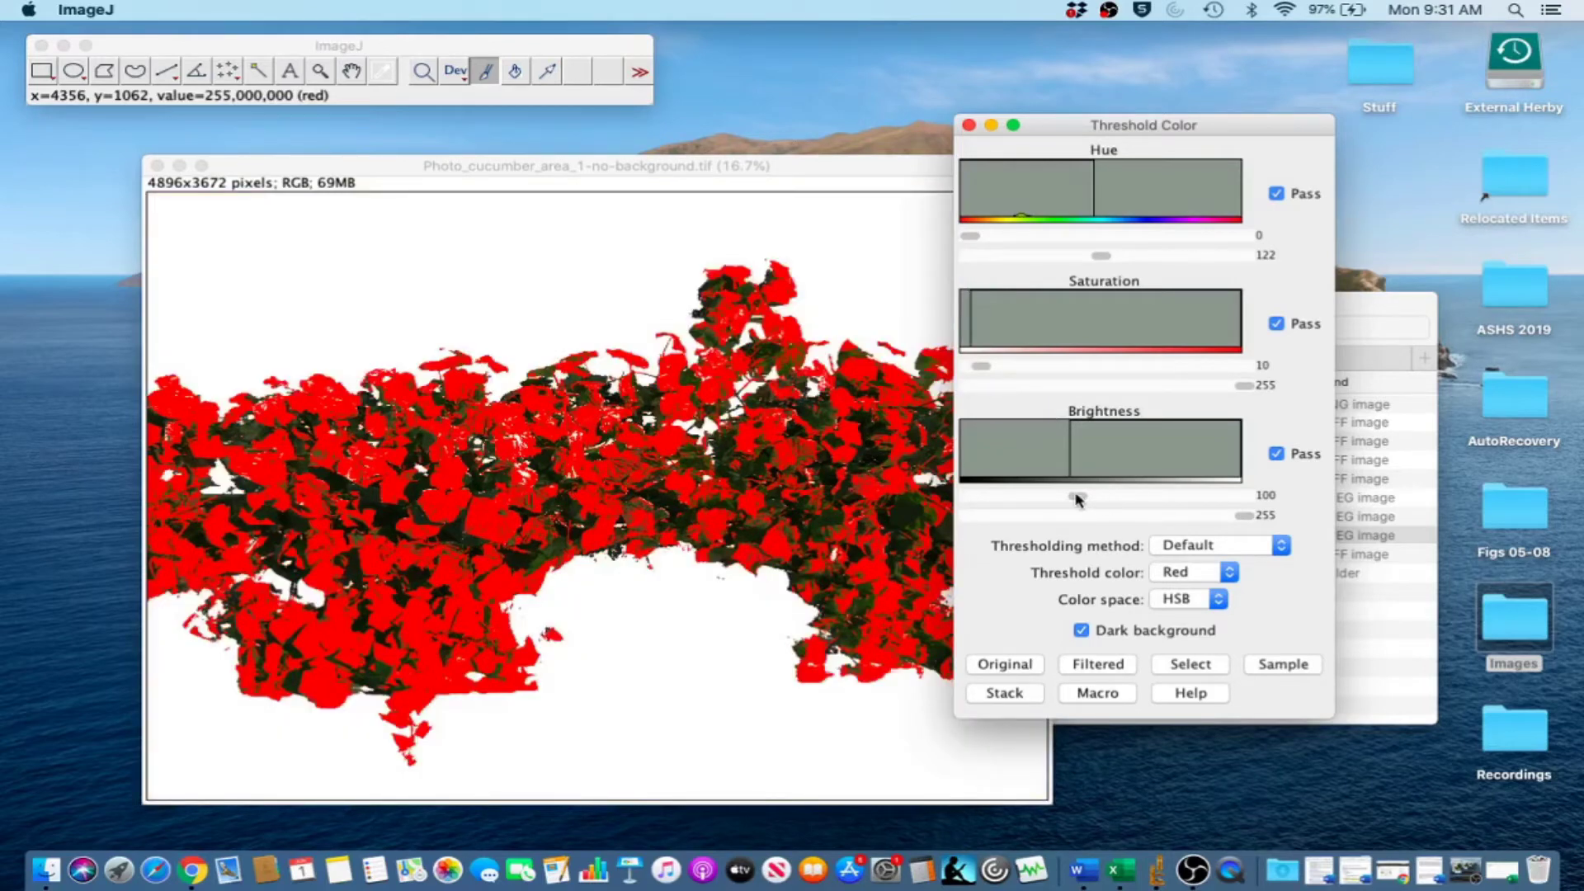
{"action": "left_click_drag", "start_coordinate": [1078, 496], "coordinate": [969, 493]}
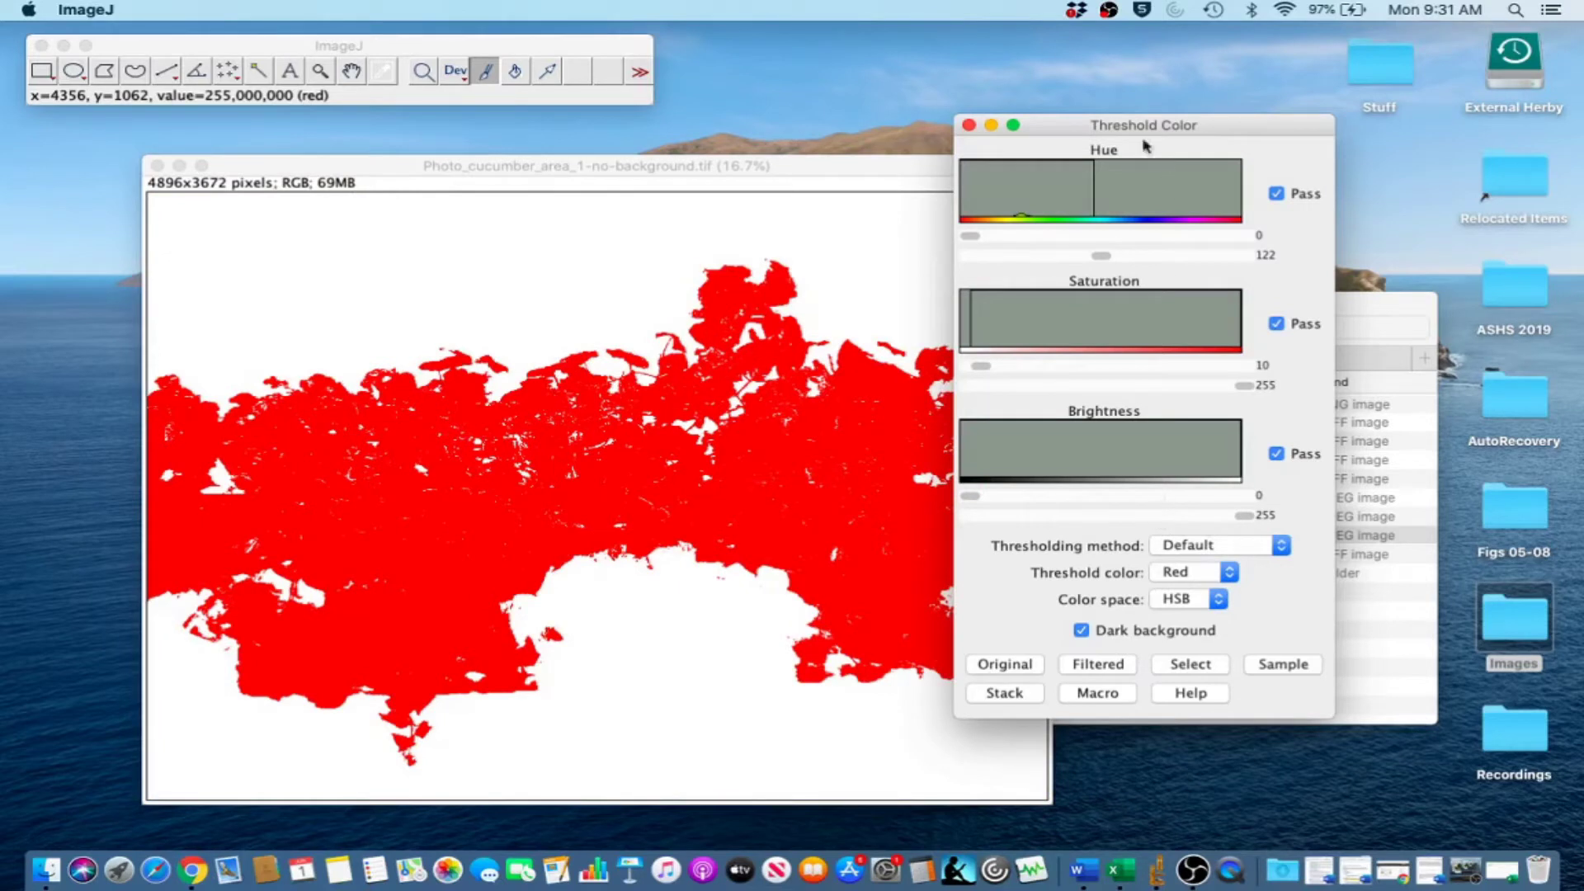
- Convert the thresholded canopy into a selection on the no-background image
{"action": "left_click_drag", "start_coordinate": [1080, 126], "coordinate": [1158, 113]}
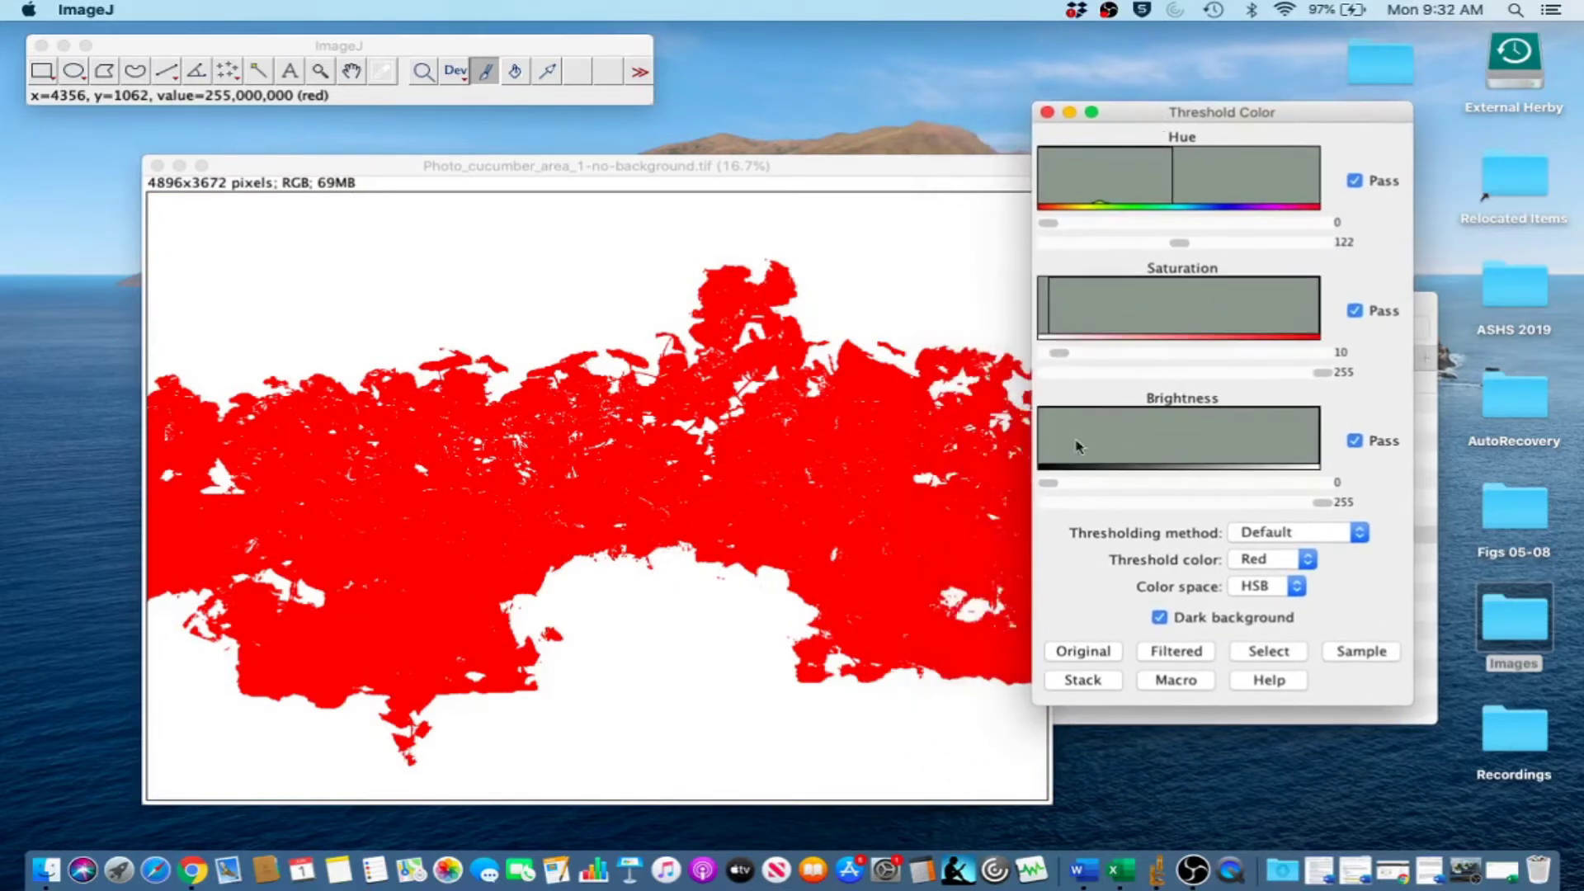
{"action": "left_click", "coordinate": [1271, 652]}
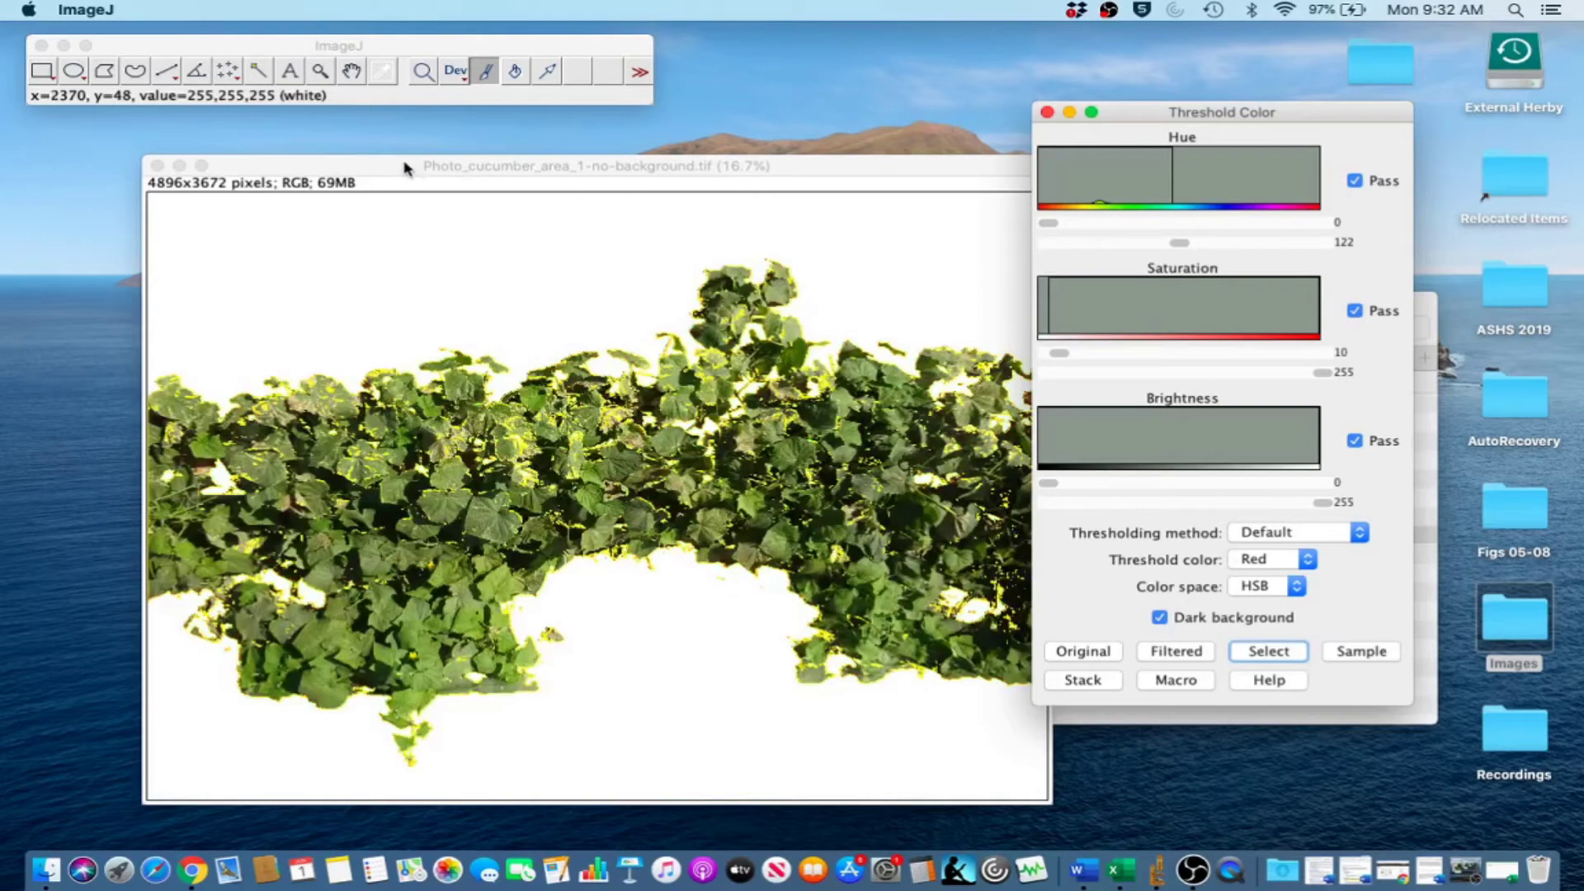
{"action": "left_click", "coordinate": [406, 168]}
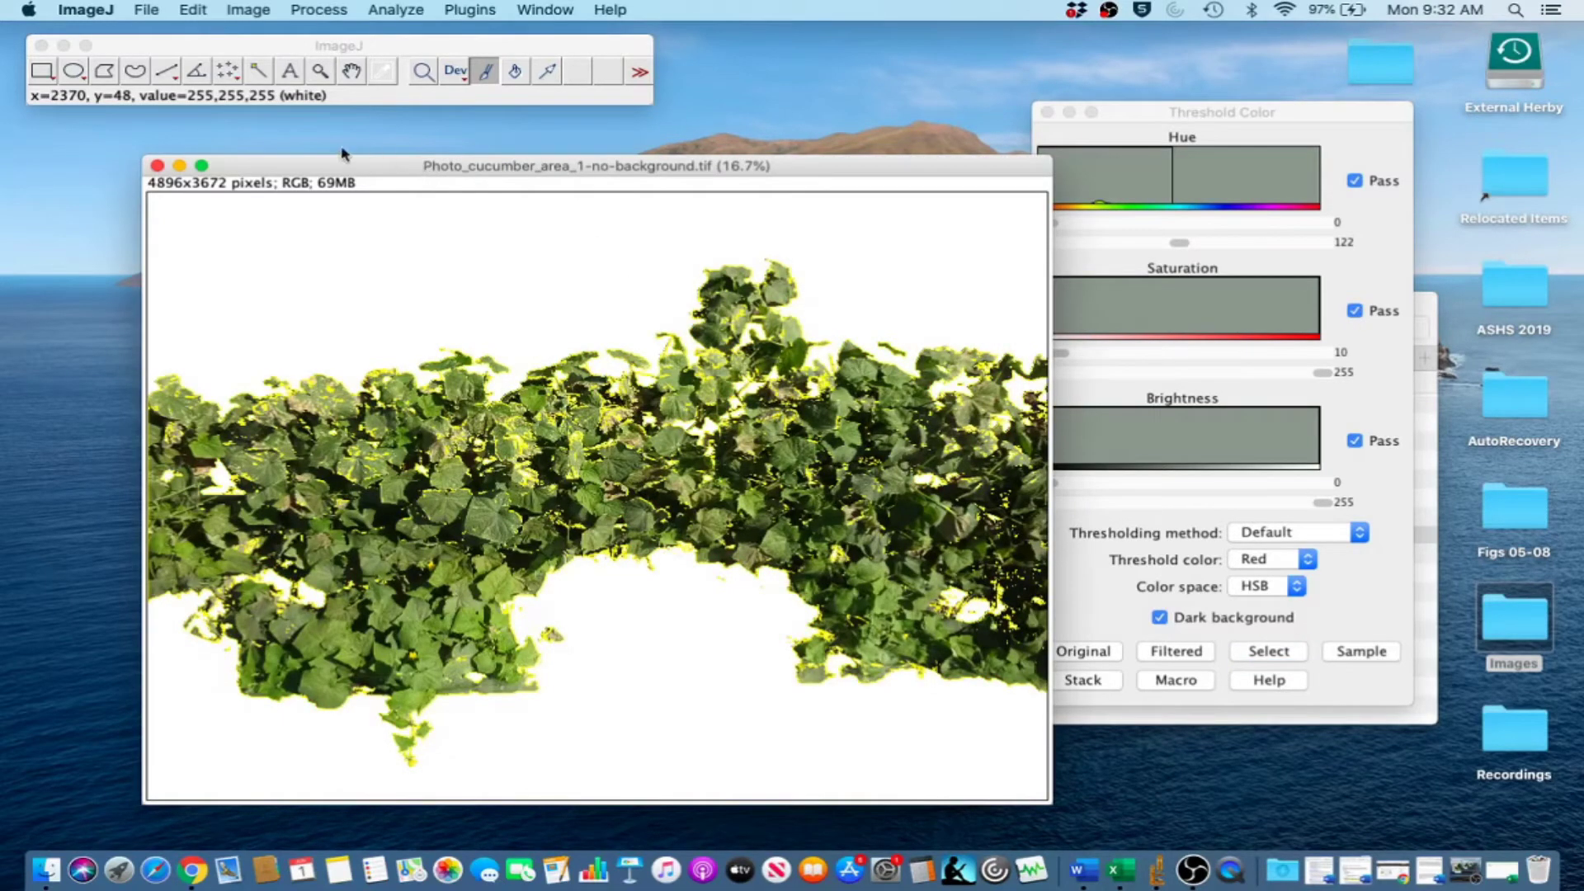
- Convert the canopy image into a binary mask with Make Binary
{"action": "left_click", "coordinate": [332, 7]}
{"action": "mouse_move", "coordinate": [388, 166]}
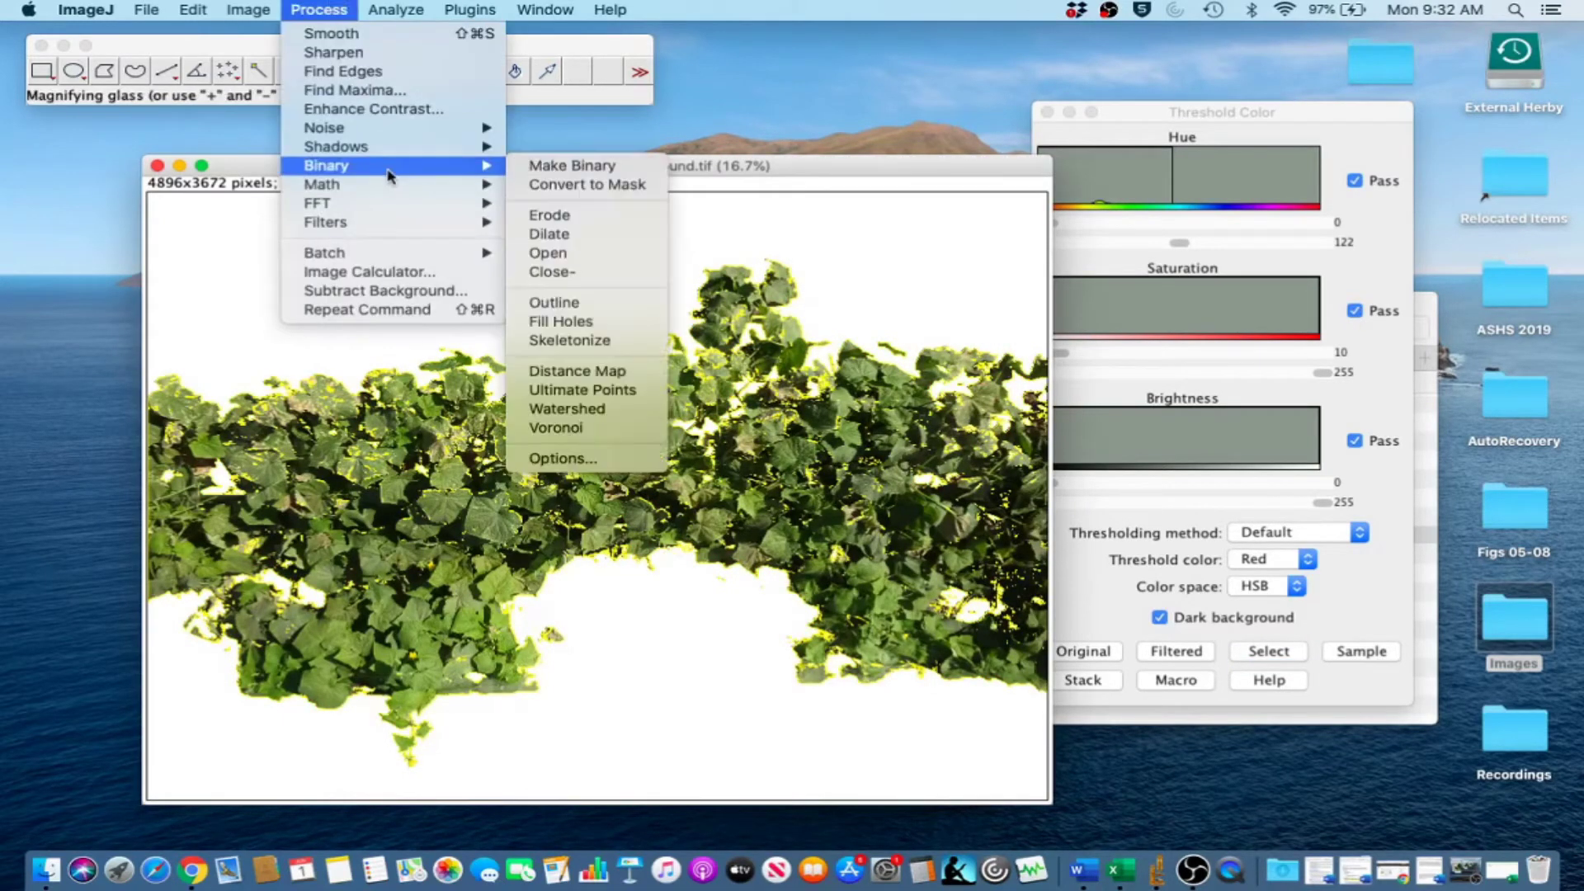
{"action": "left_click", "coordinate": [558, 162]}
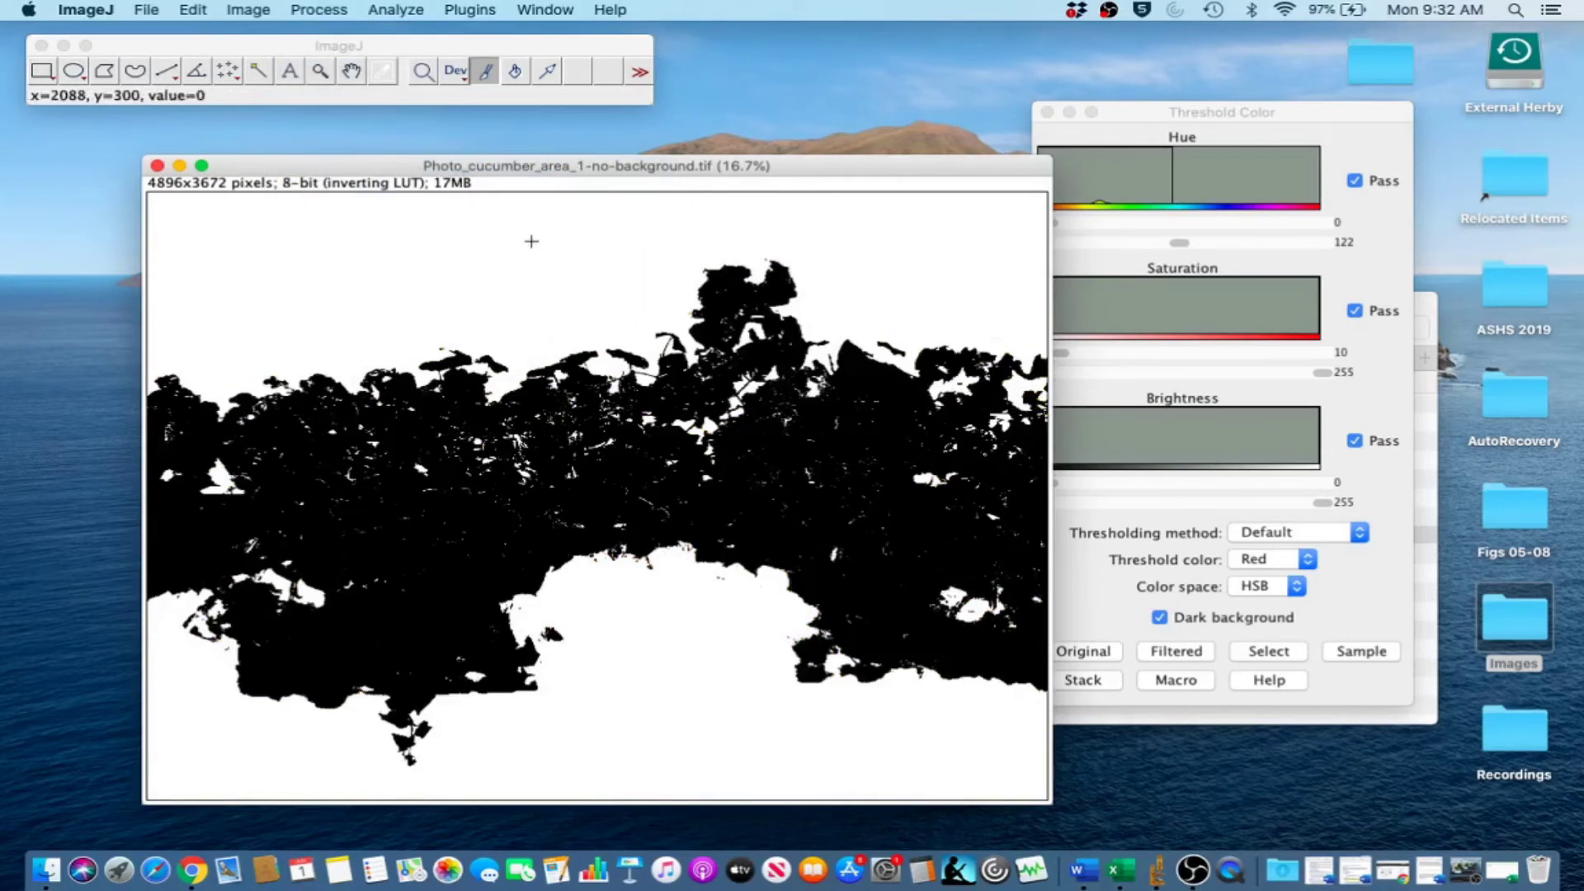
- Measure the mask's total area, 7989654, and move the Results window aside
{"action": "left_click", "coordinate": [412, 7]}
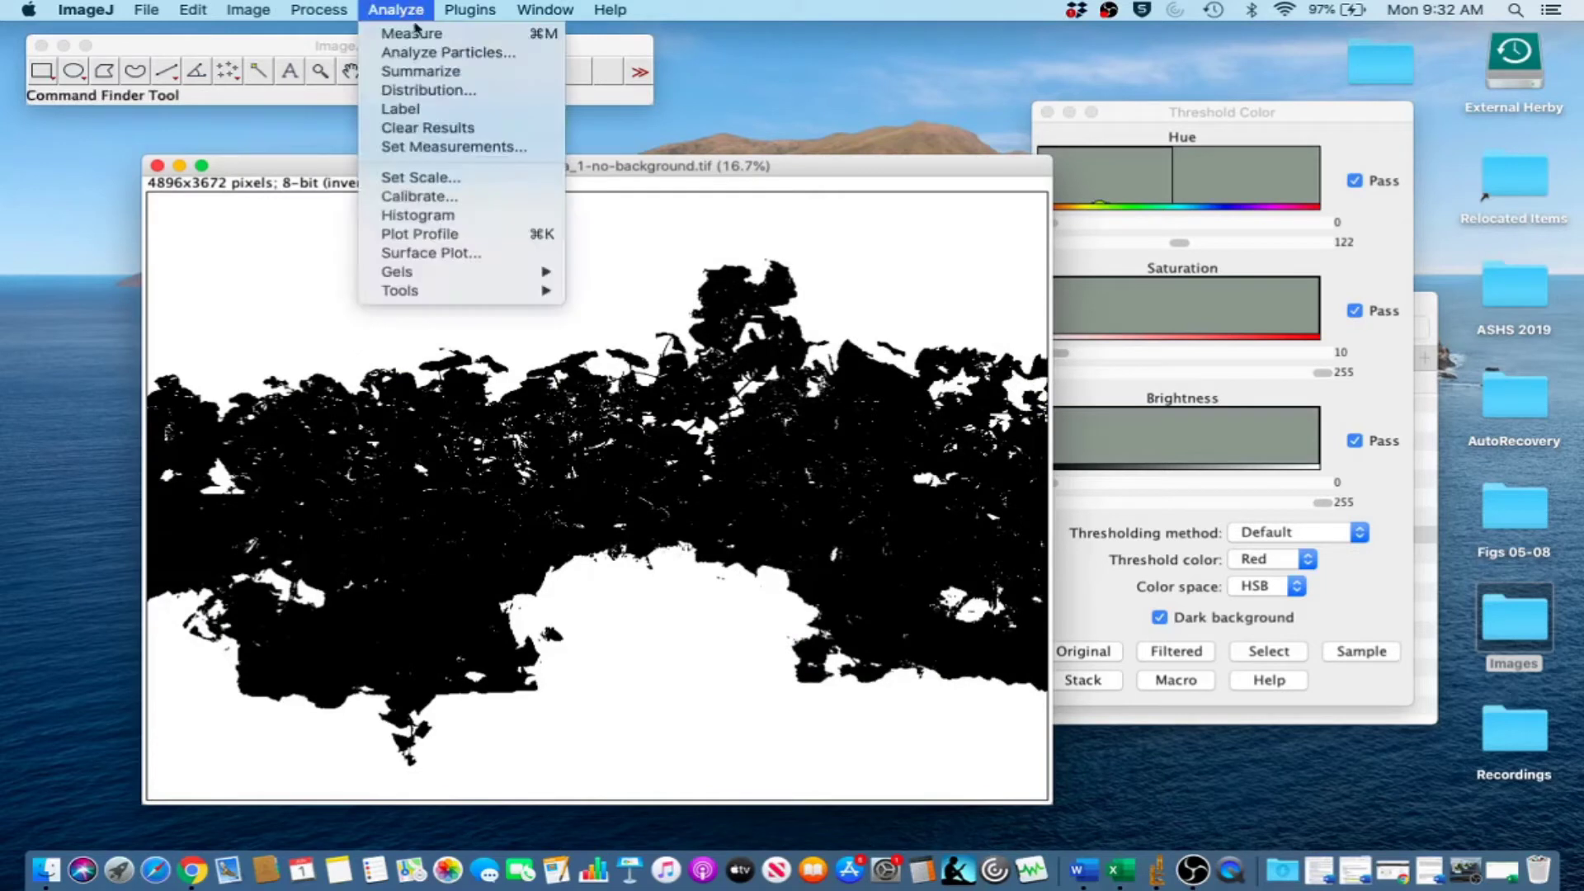
{"action": "left_click", "coordinate": [416, 34]}
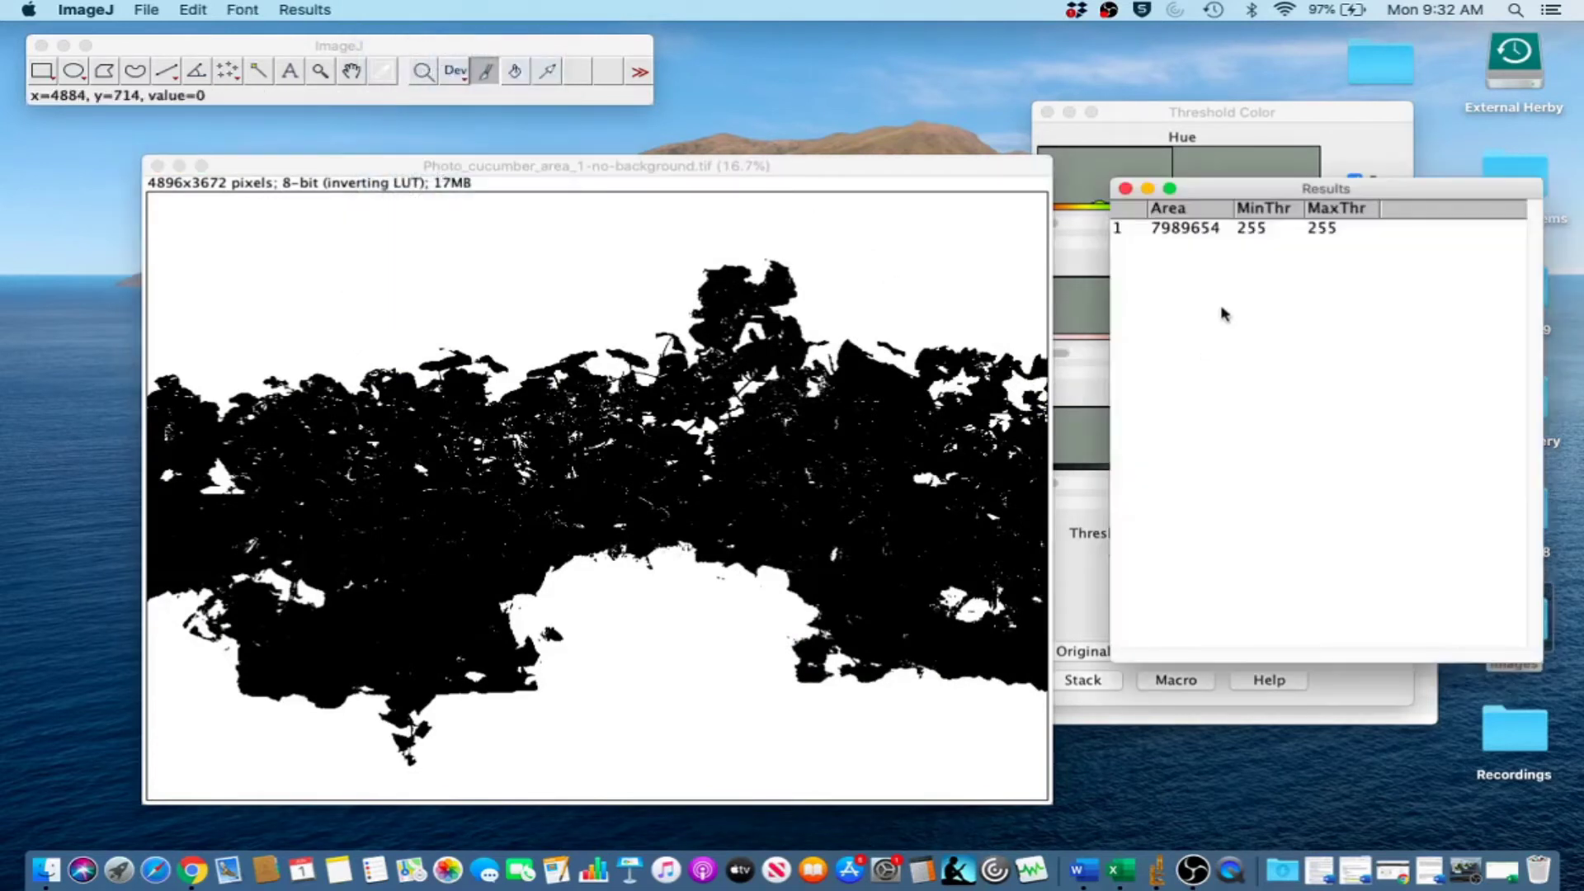
{"action": "left_click_drag", "start_coordinate": [1220, 191], "coordinate": [1119, 188]}
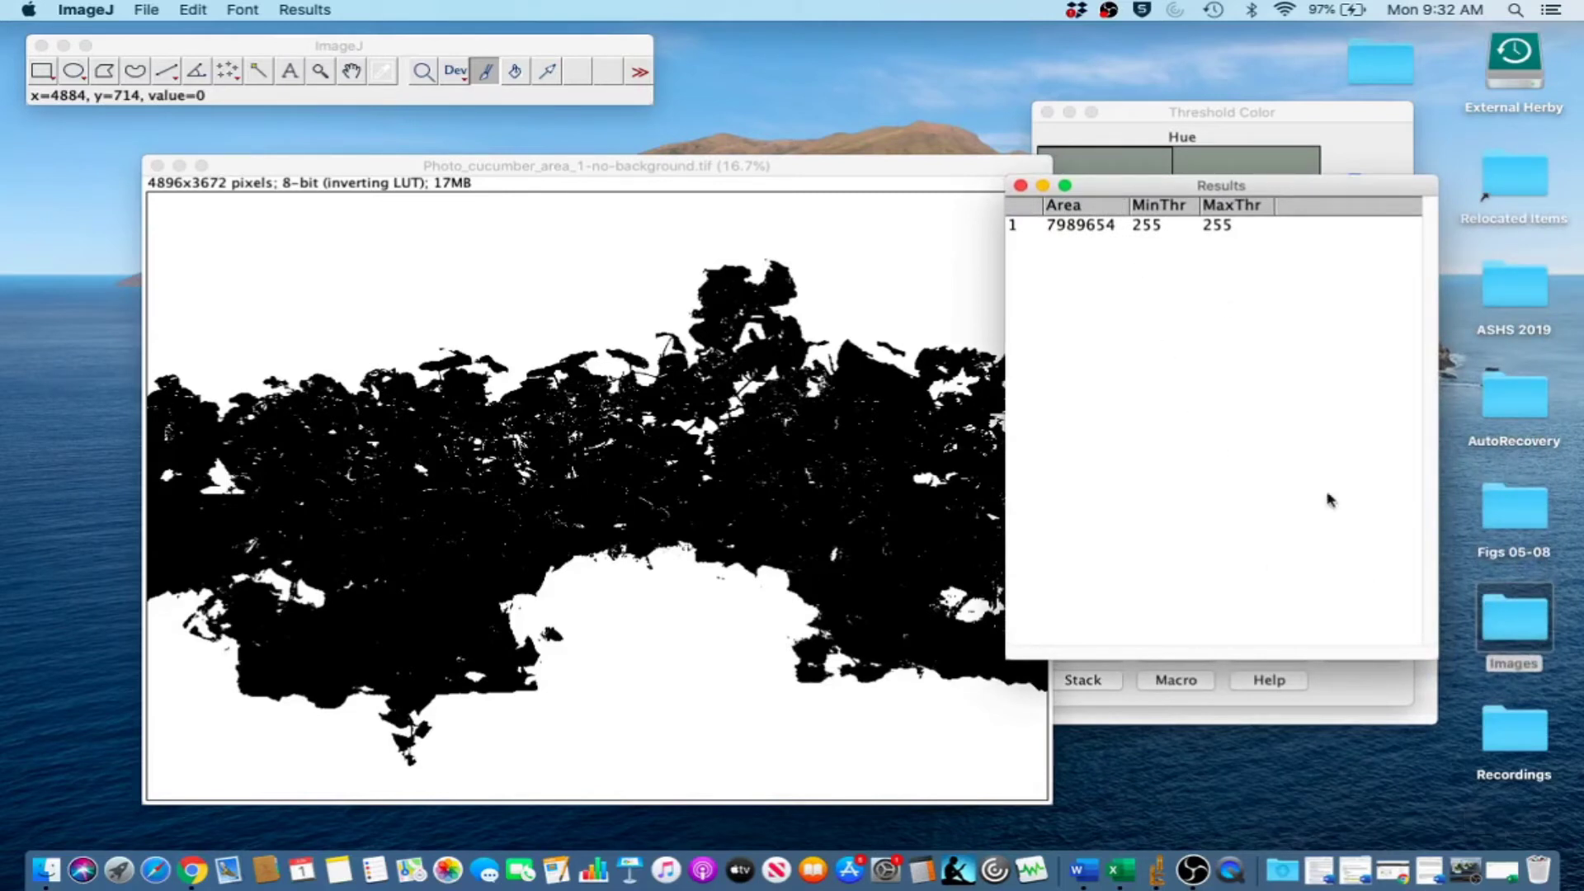
{"action": "left_click_drag", "start_coordinate": [1142, 184], "coordinate": [847, 46]}
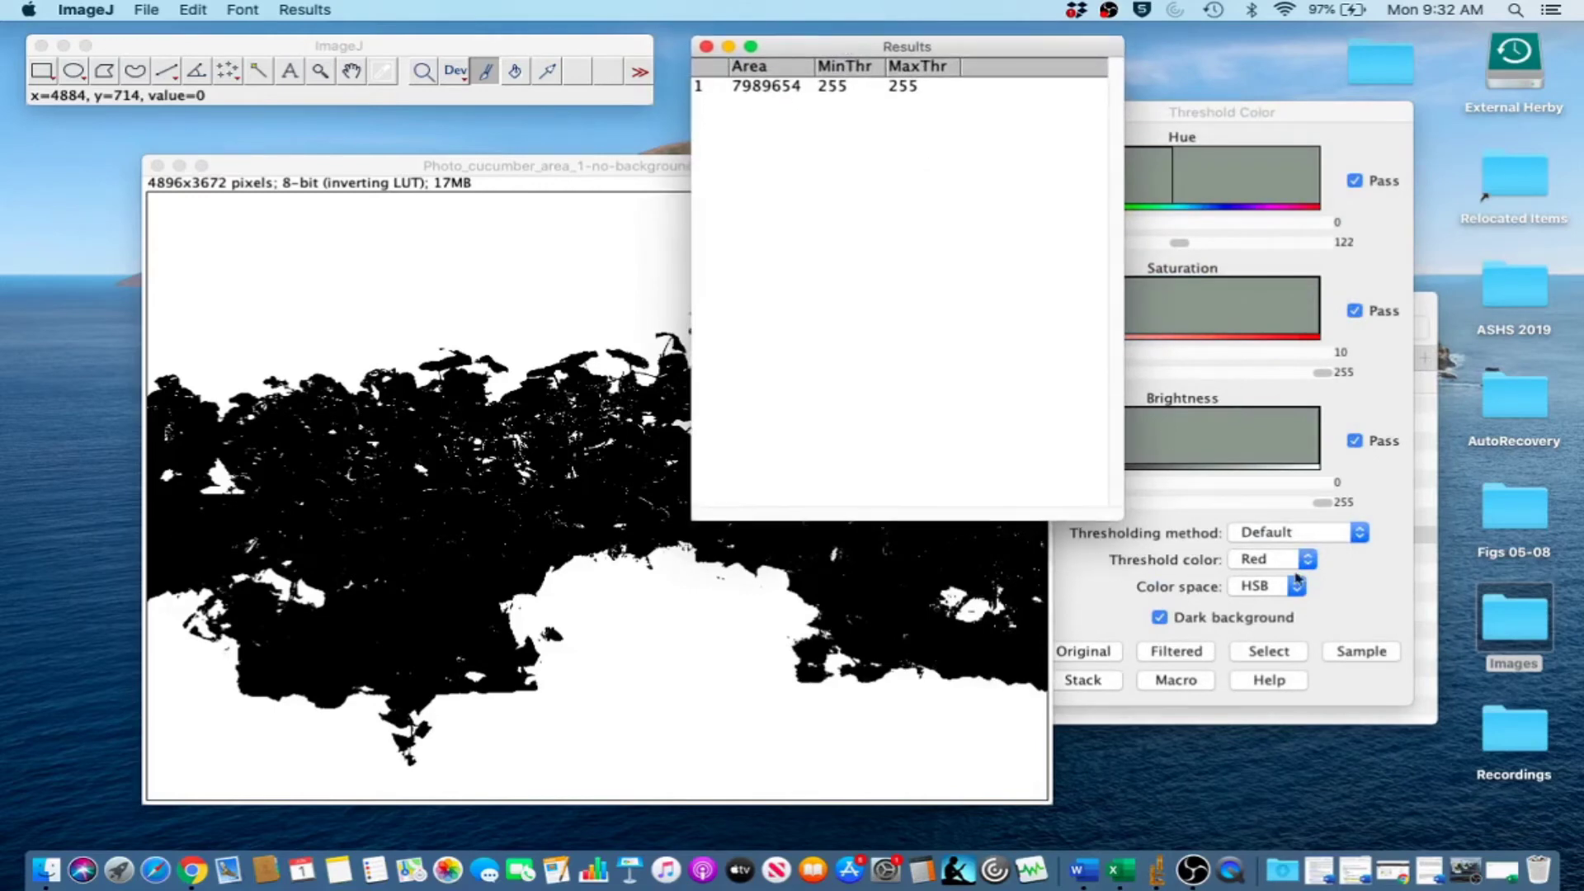
- In Excel, enter 'Total canopy area' in A4 and 7989654 in A5
{"action": "left_click", "coordinate": [1515, 870]}
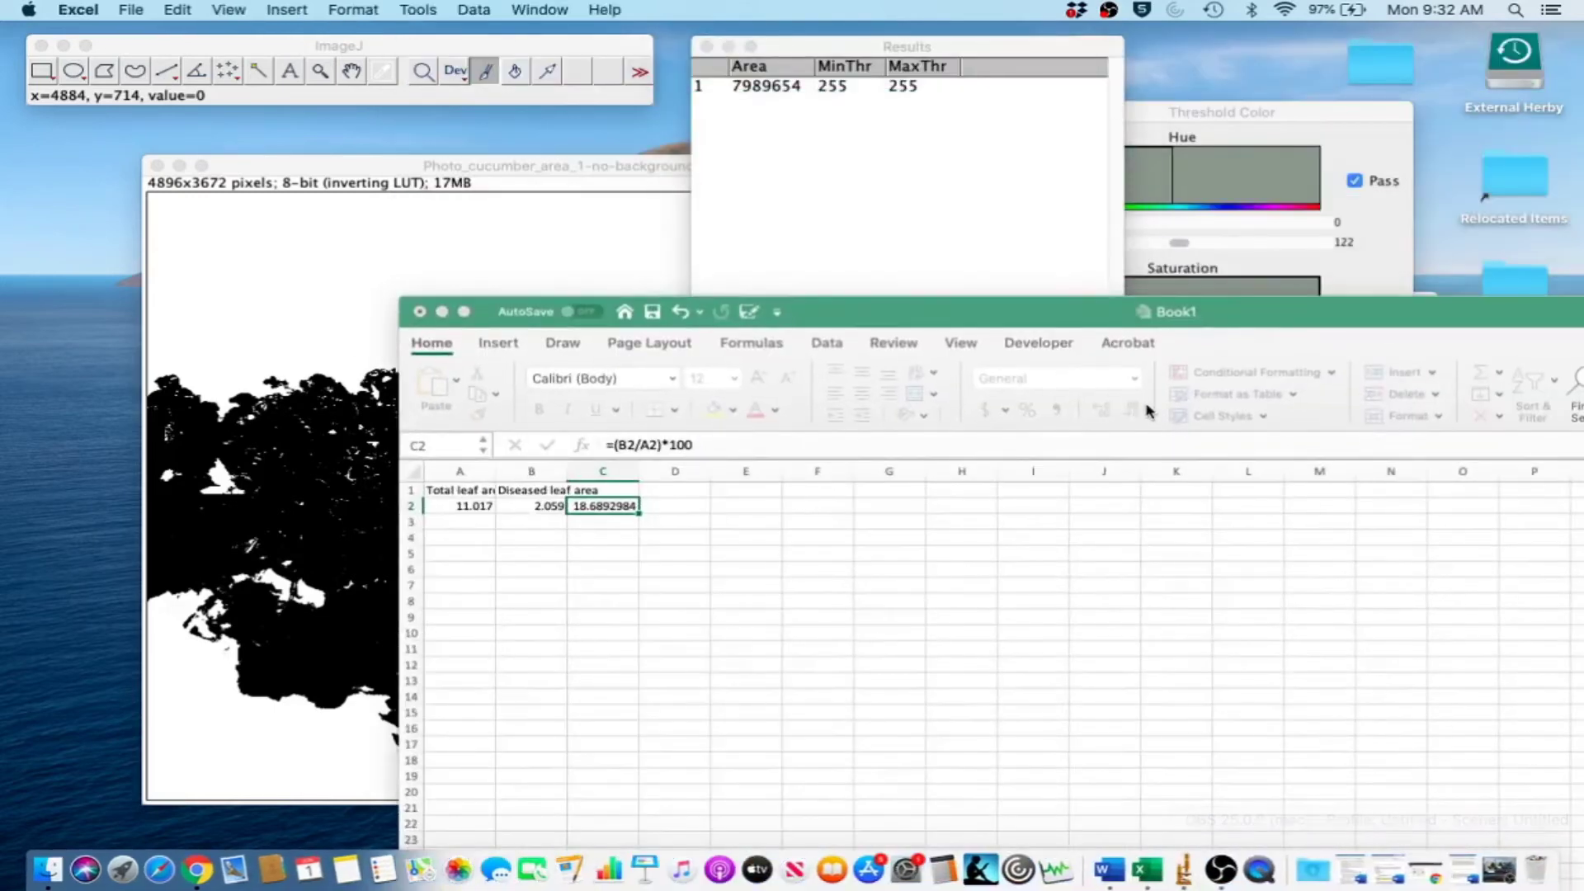
{"action": "left_click_drag", "start_coordinate": [831, 332], "coordinate": [974, 338]}
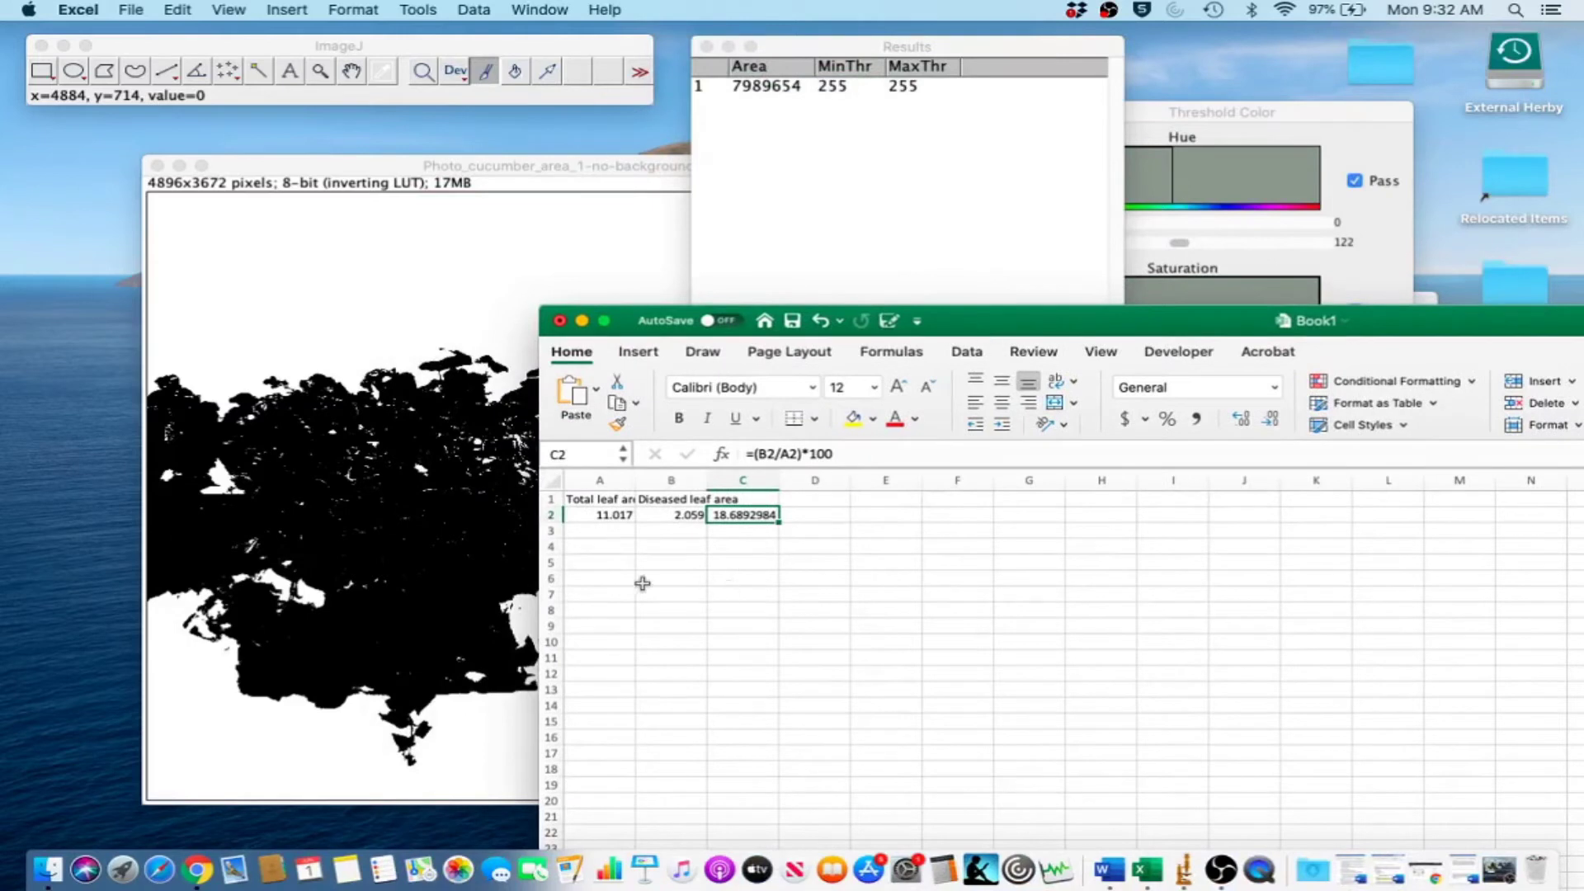
{"action": "left_click", "coordinate": [599, 548]}
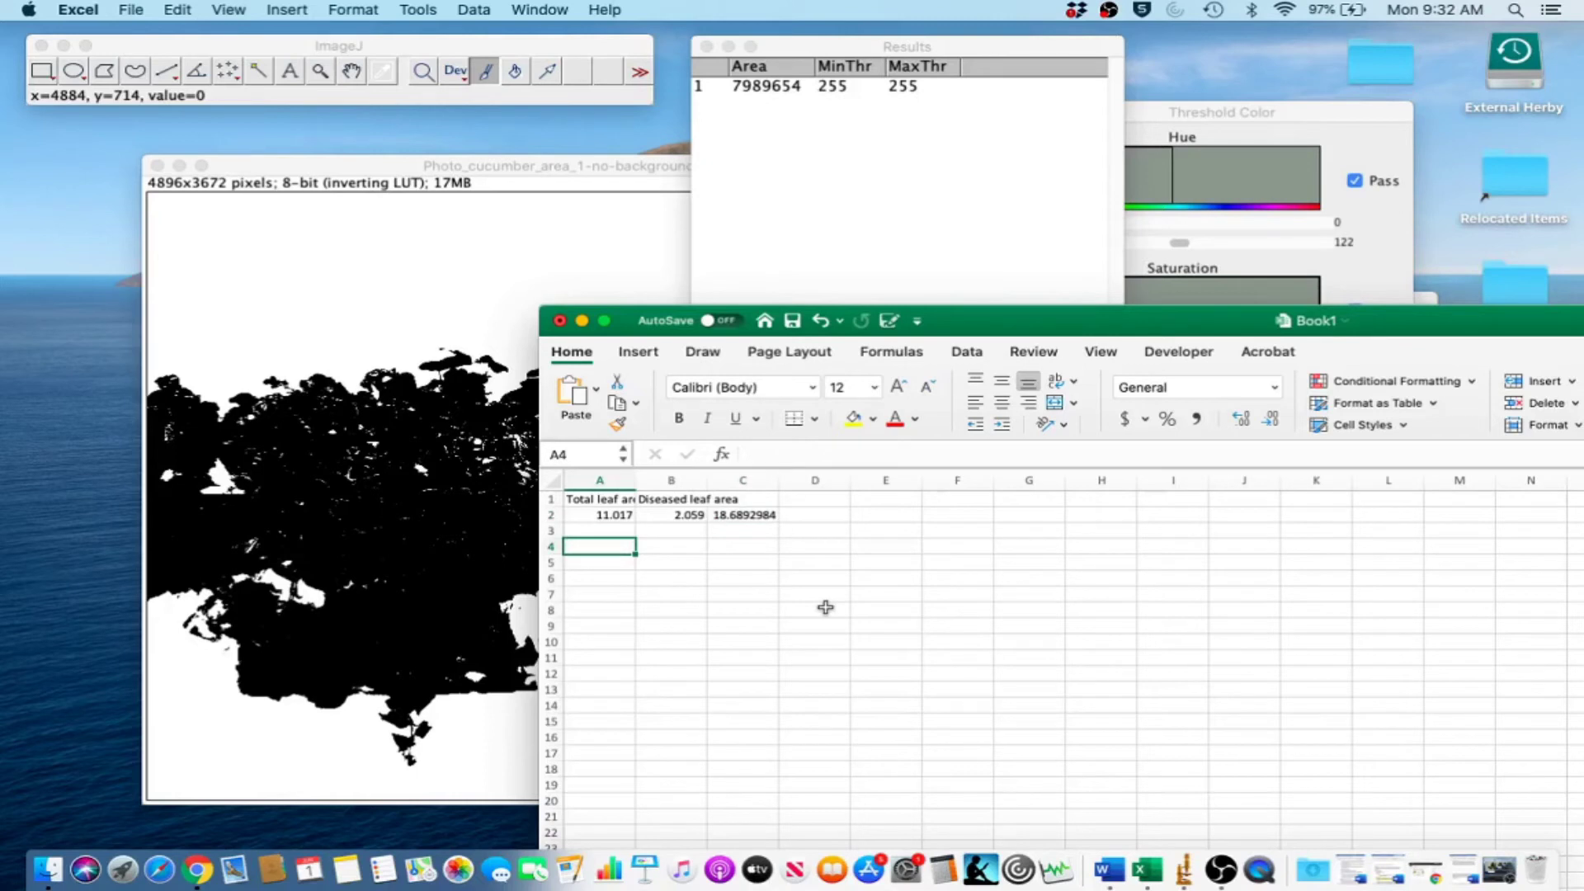
{"action": "type", "text": "Tota"}
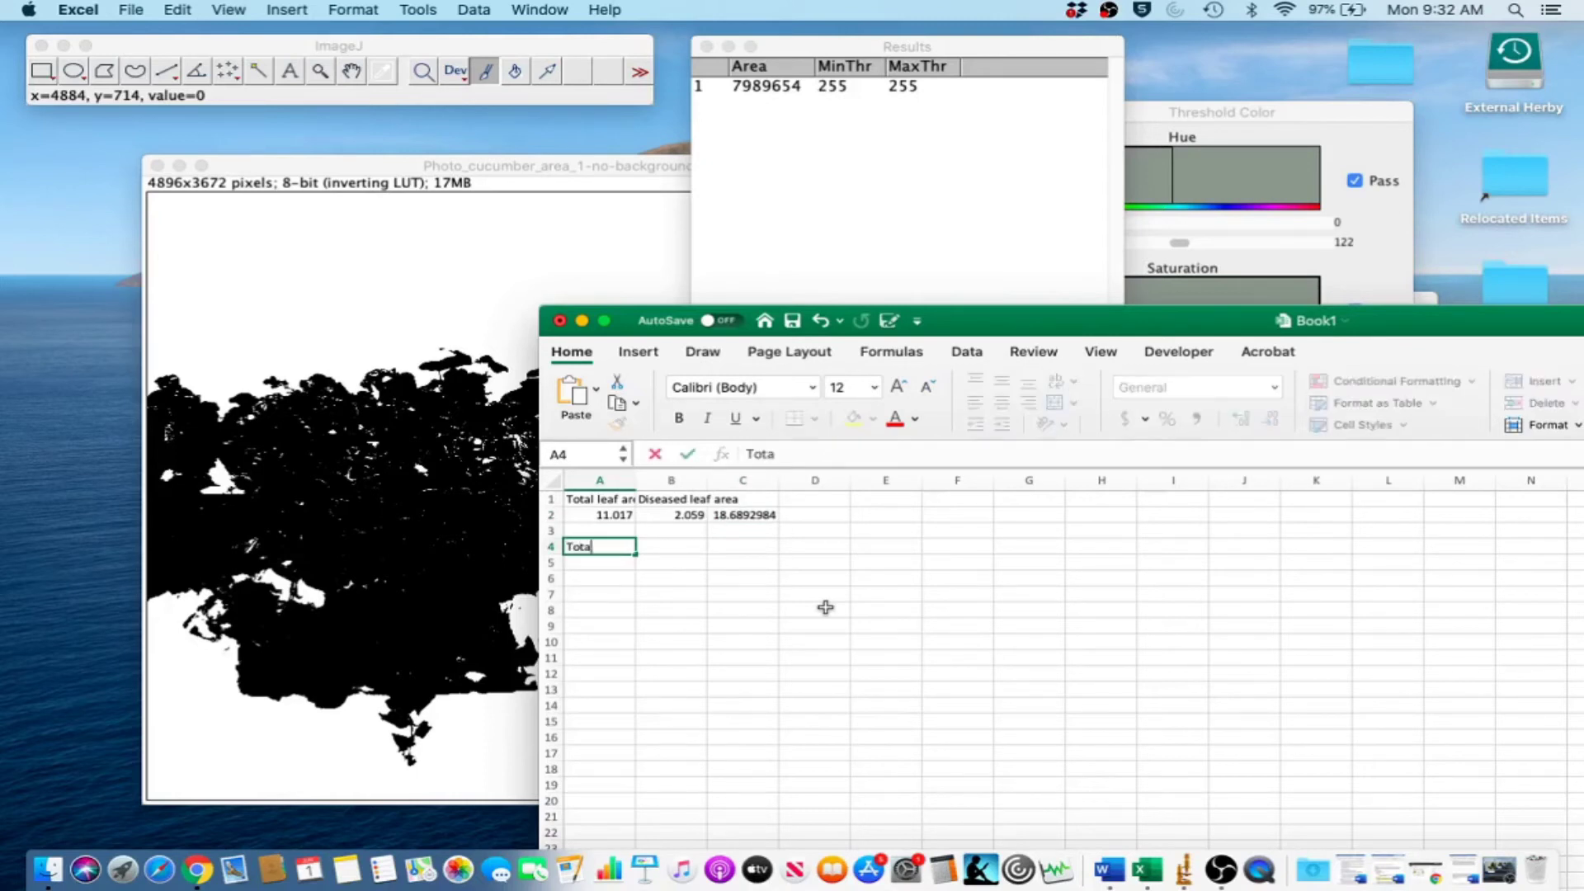
{"action": "type", "text": "l canopy area"}
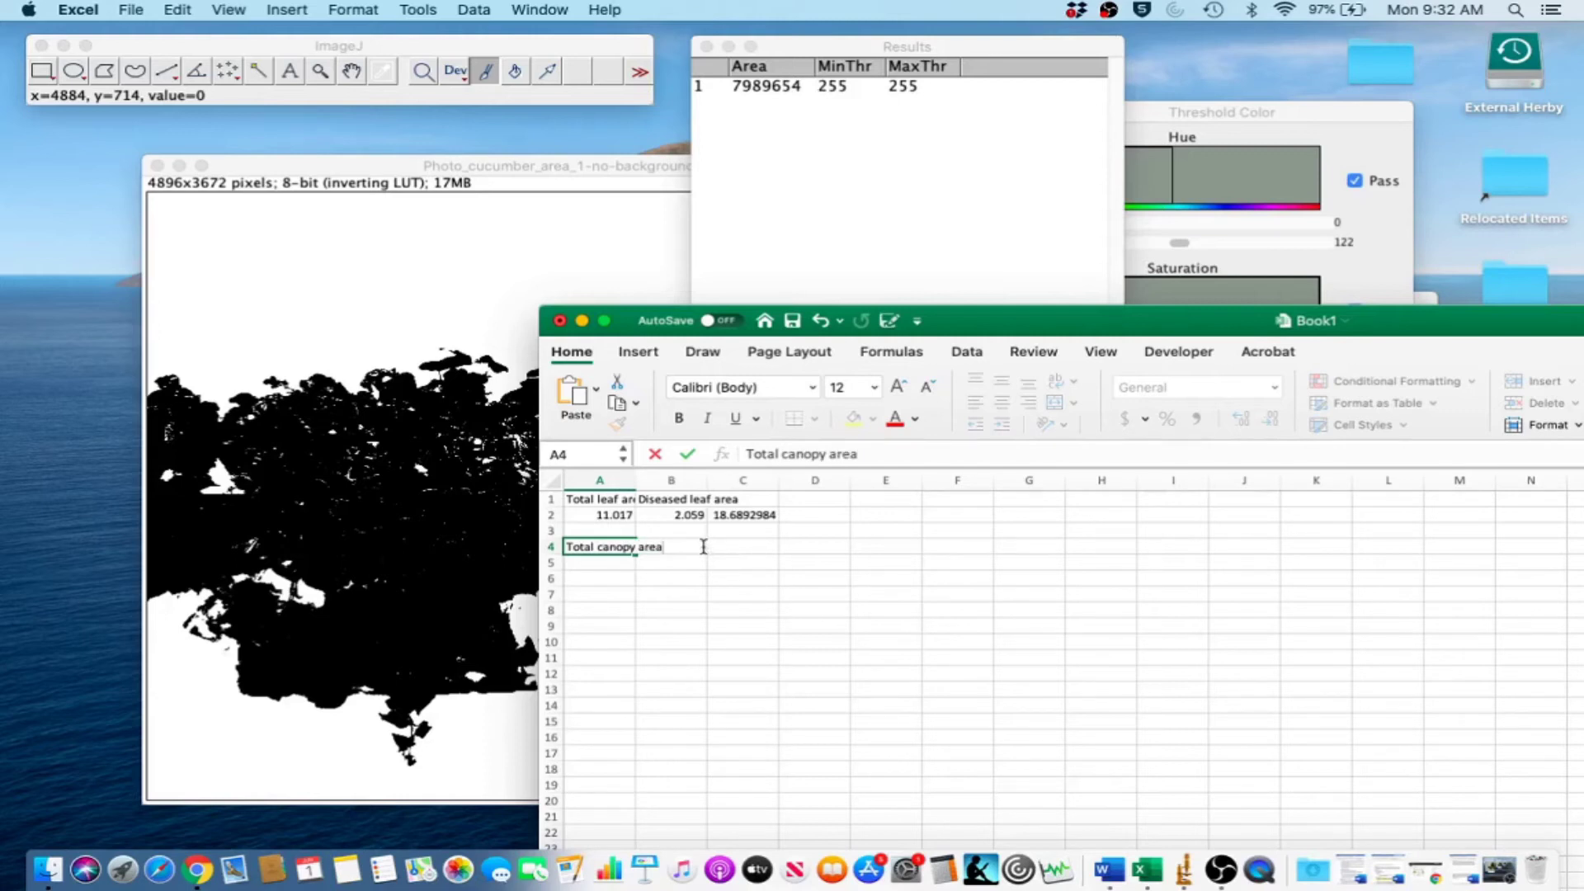
{"action": "left_click", "coordinate": [609, 561]}
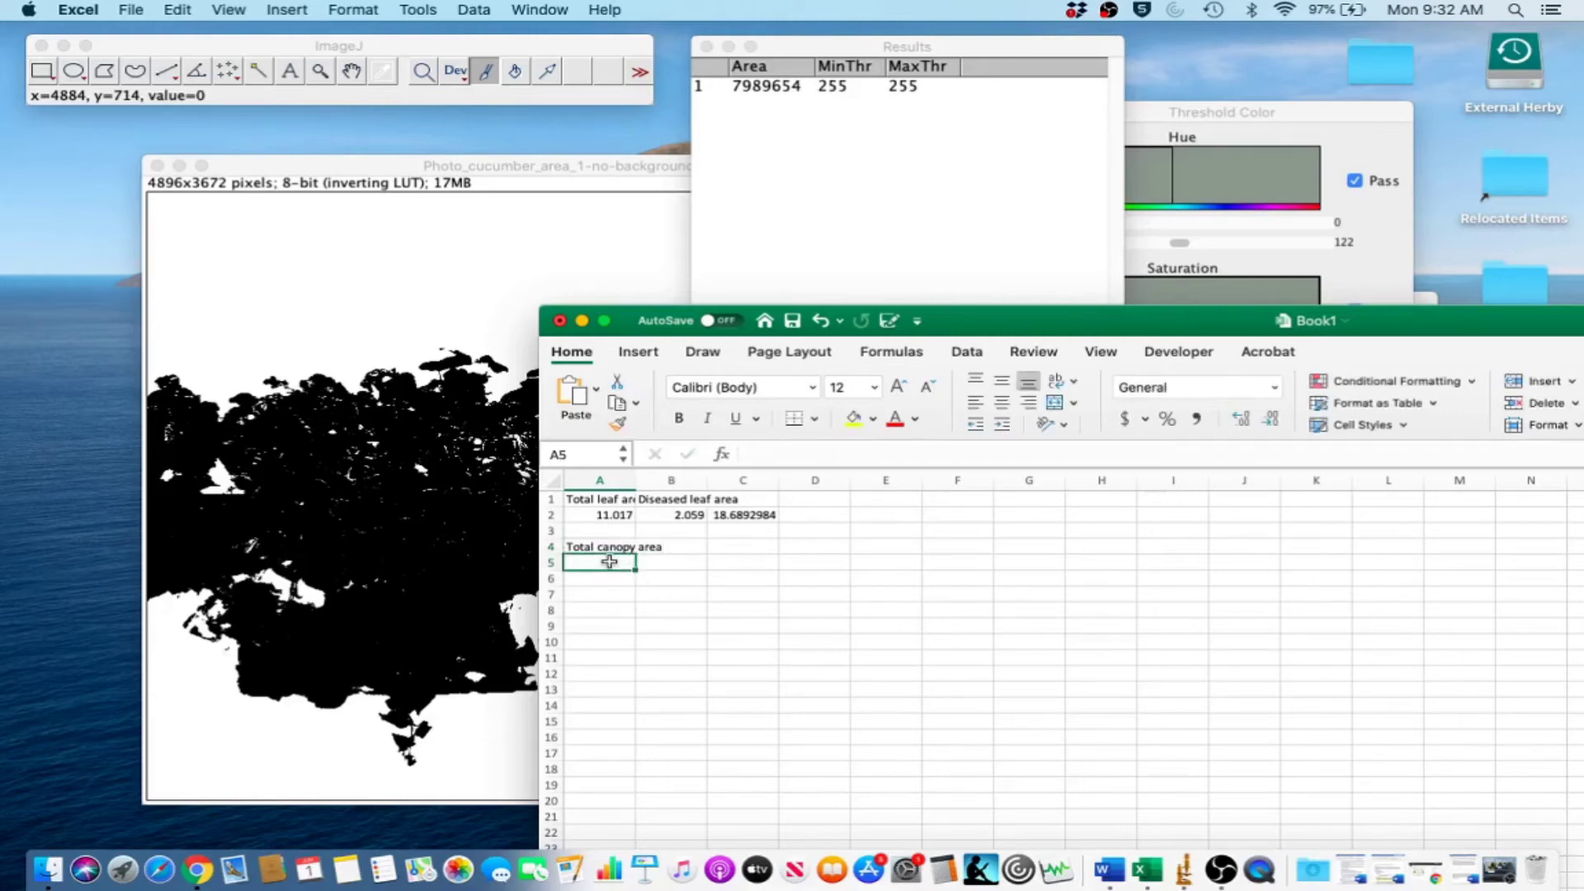
{"action": "type", "text": "7989654"}
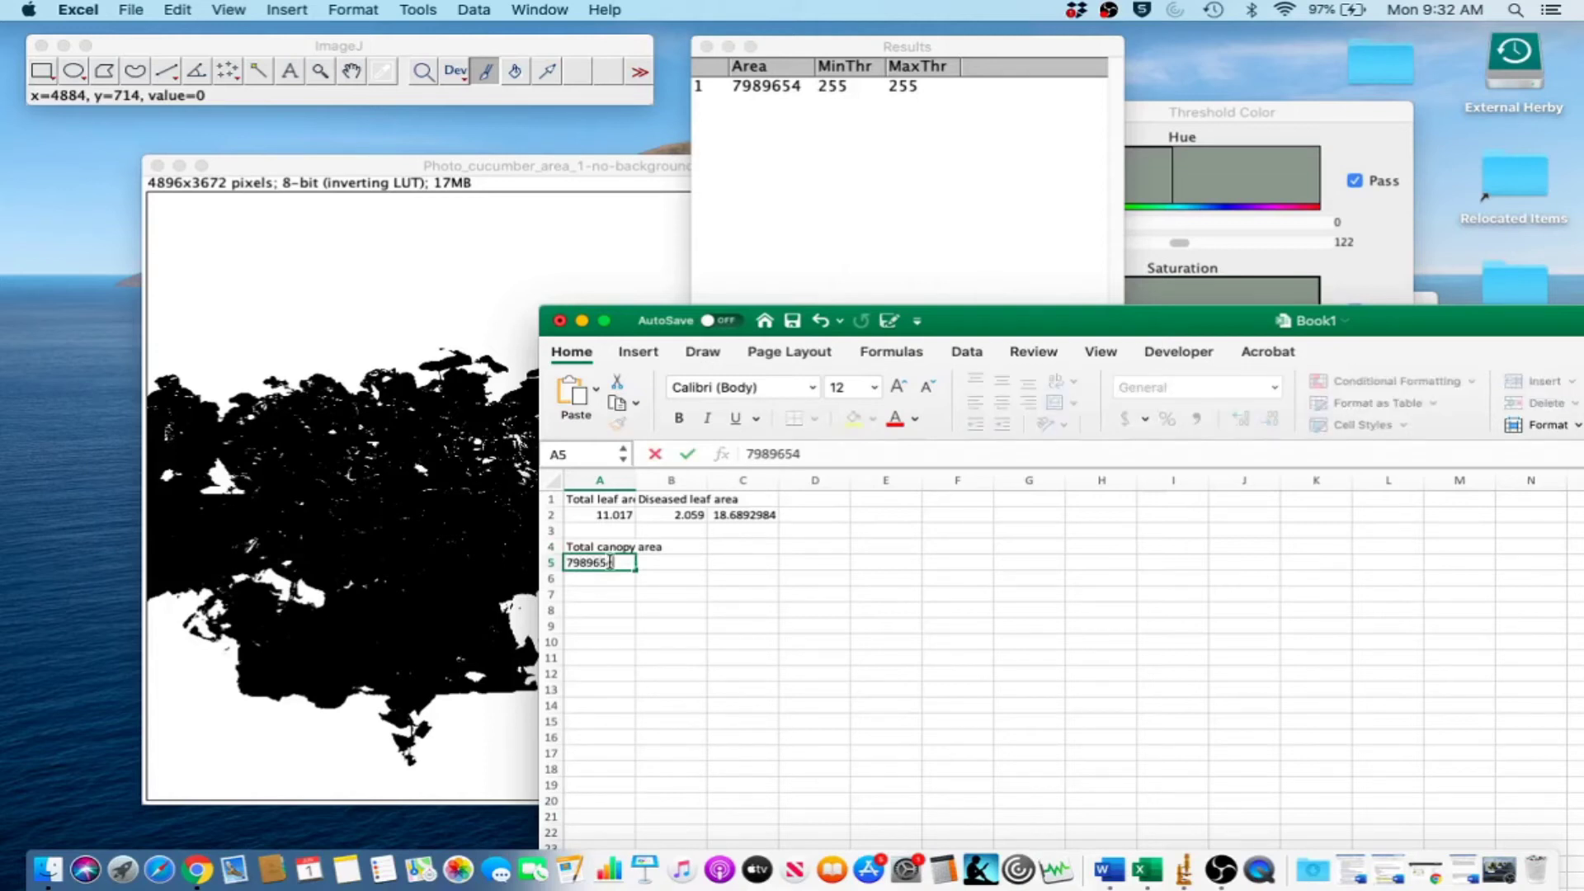
{"action": "left_click", "coordinate": [703, 597]}
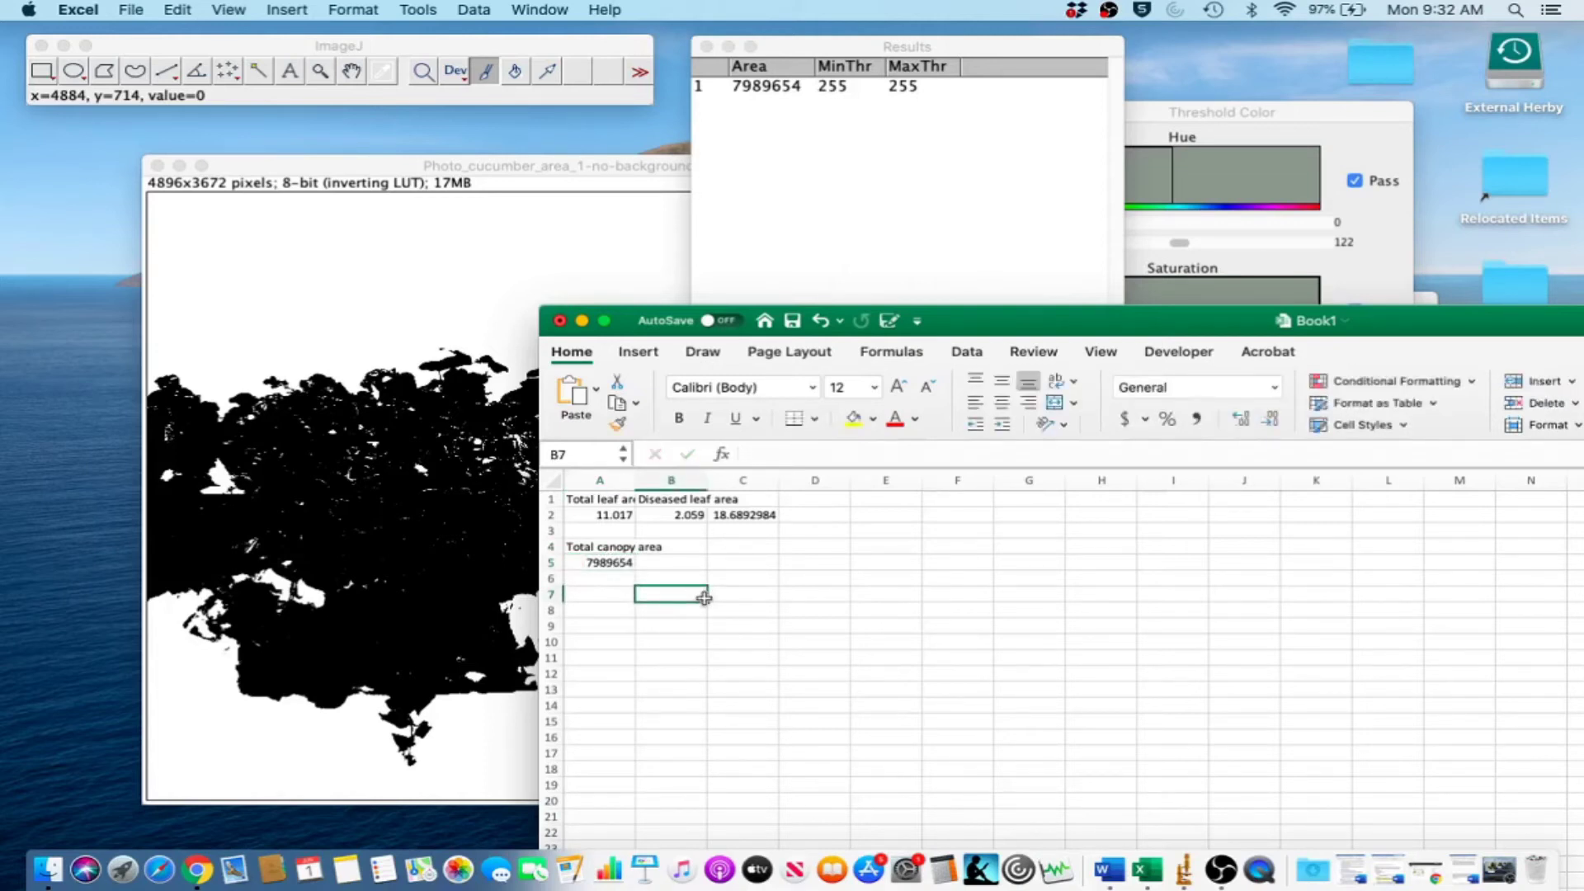
- Save the binary mask as TIFF named Photo_cucumber_area_1-total.tif
{"action": "left_click", "coordinate": [581, 320]}
{"action": "left_click", "coordinate": [355, 166]}
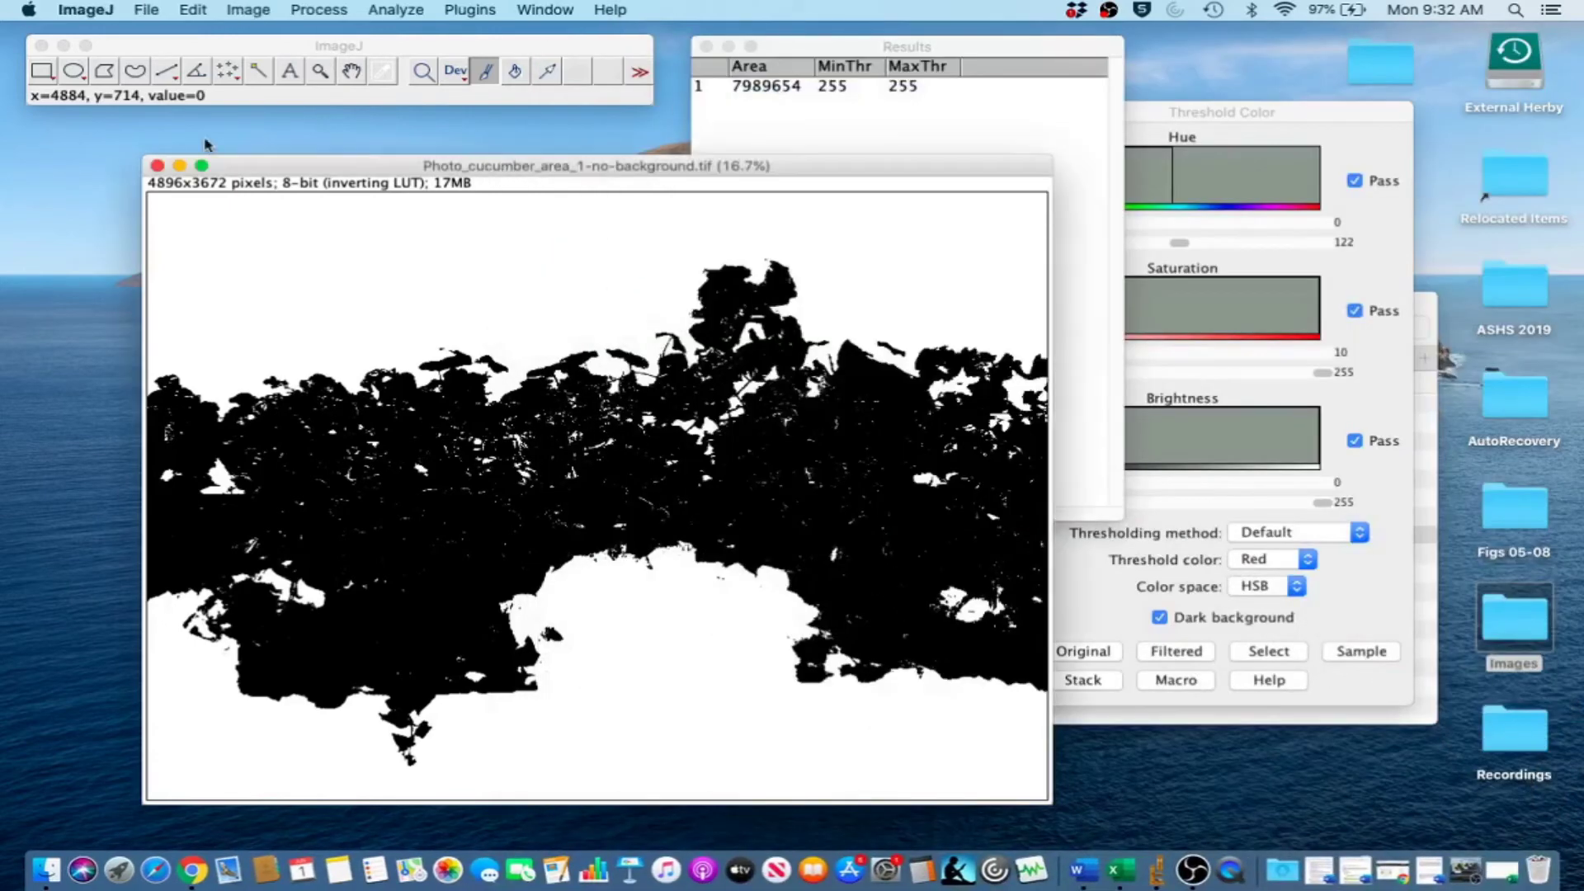
{"action": "left_click", "coordinate": [147, 10]}
{"action": "mouse_move", "coordinate": [200, 235]}
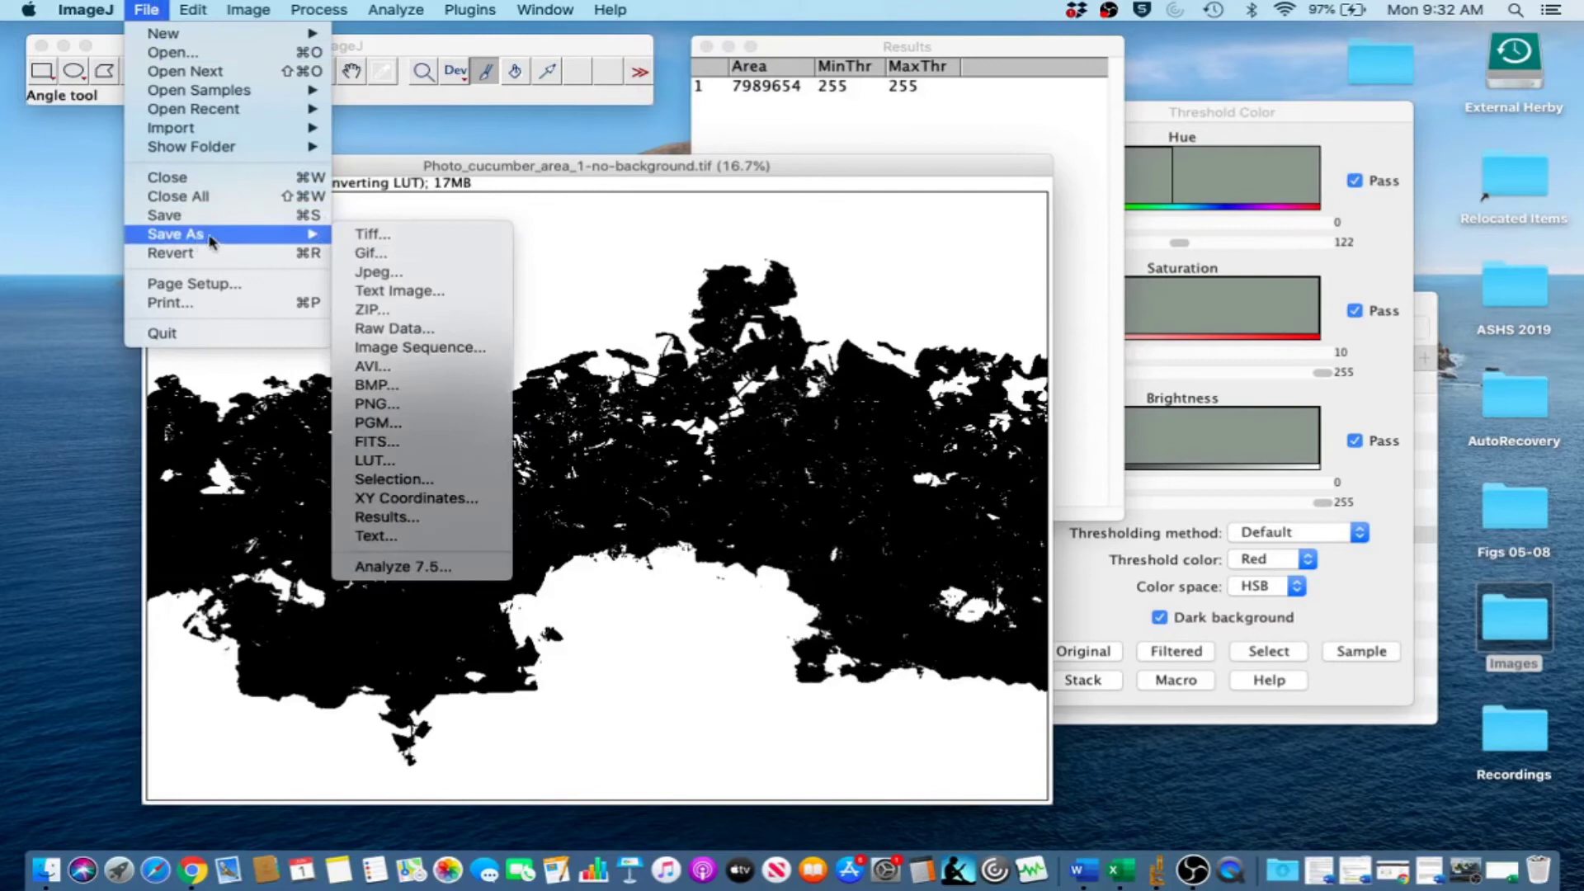
{"action": "left_click", "coordinate": [373, 235]}
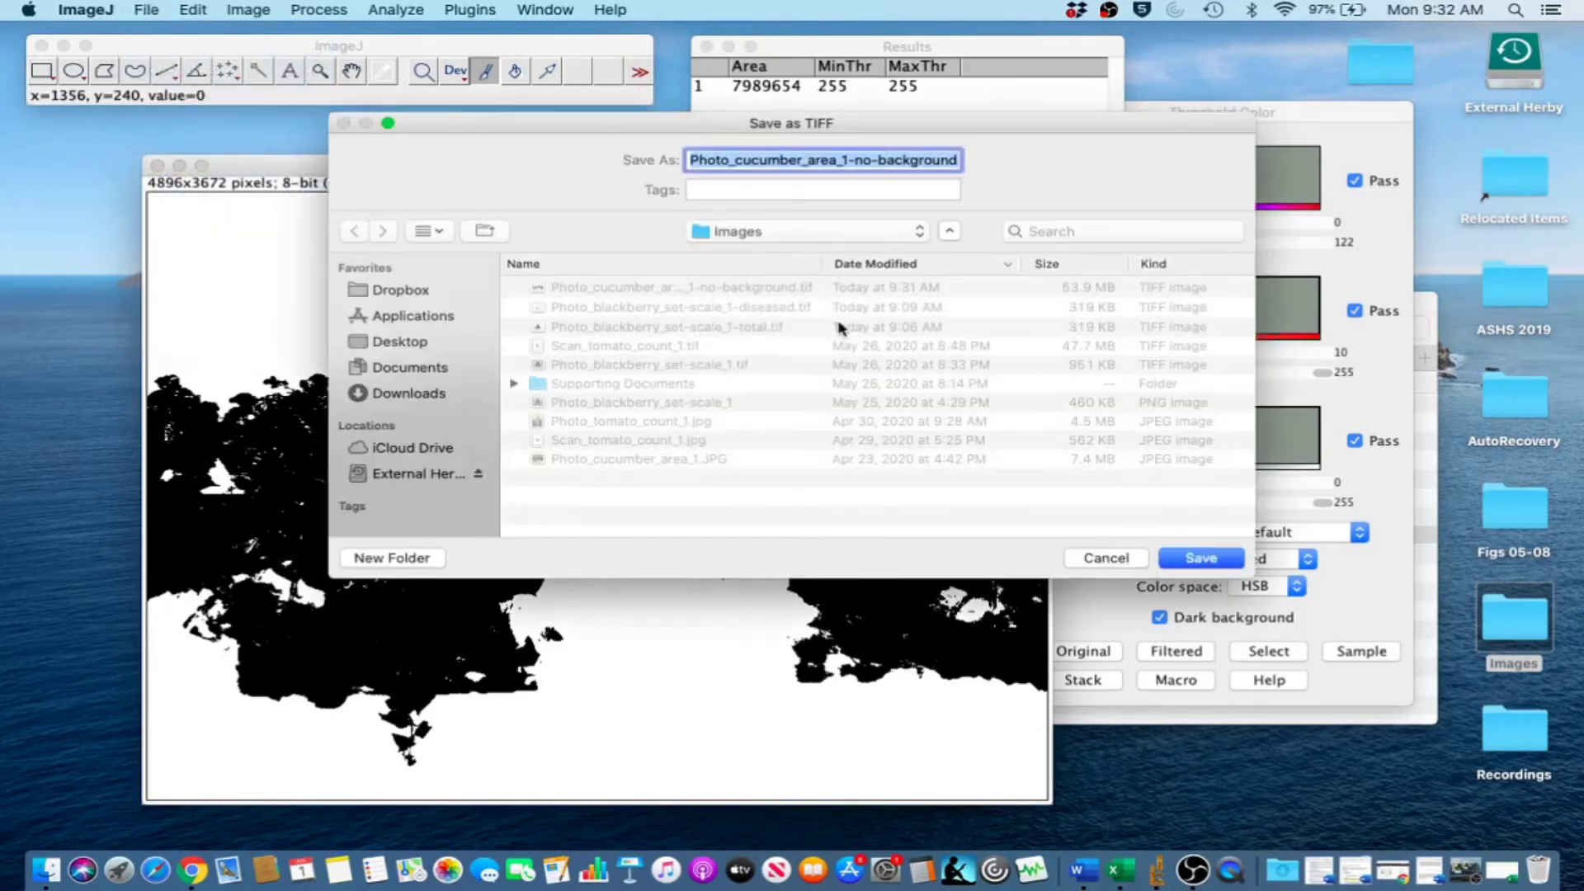
{"action": "left_click", "coordinate": [916, 163]}
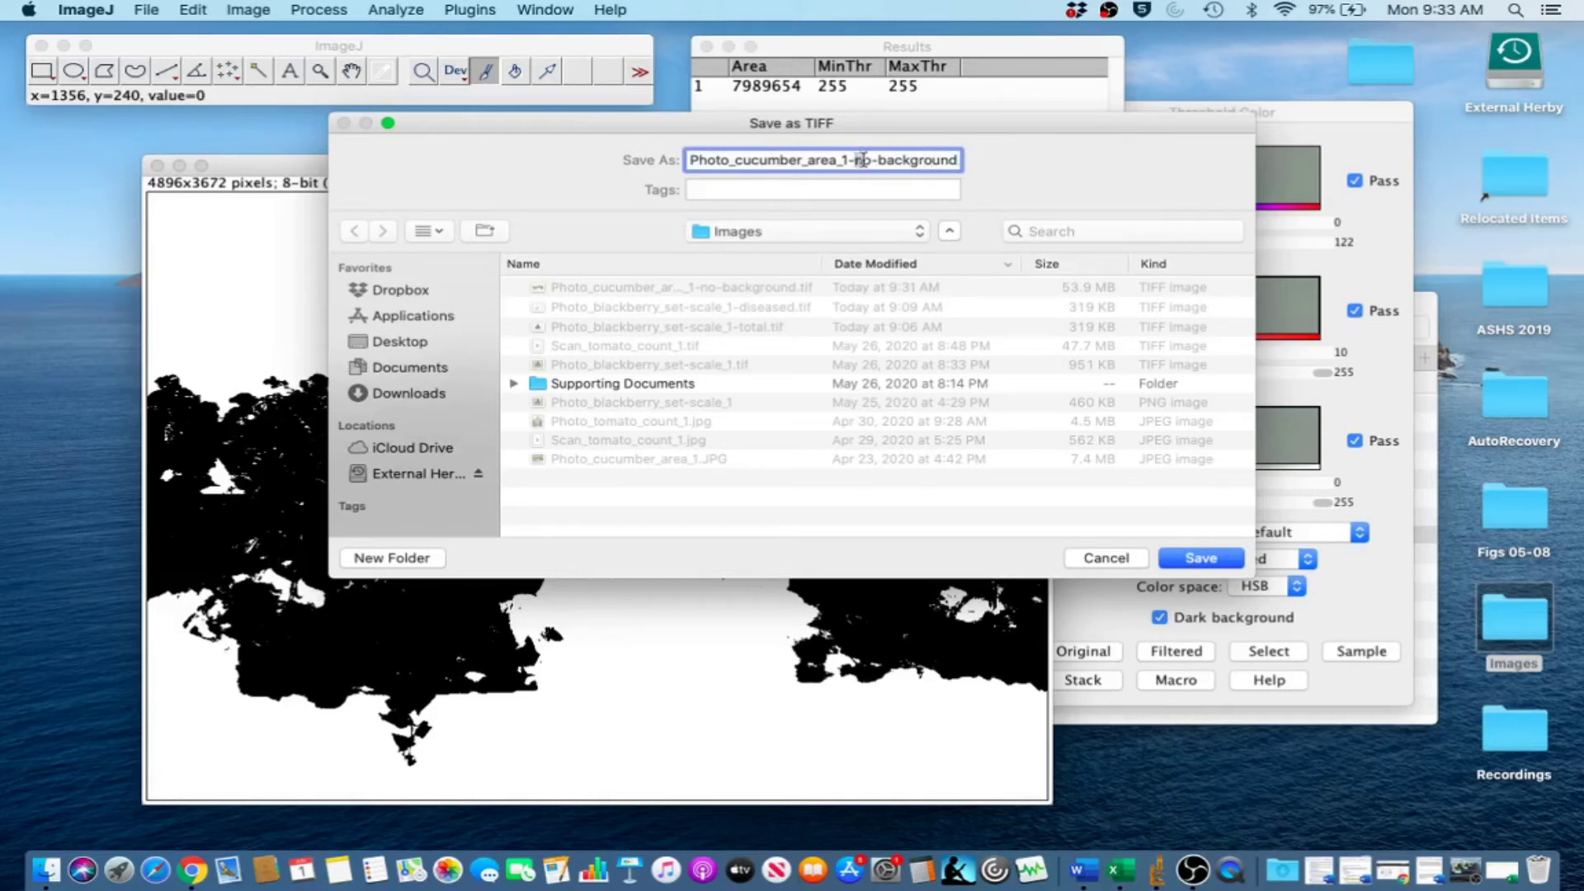
{"action": "left_click_drag", "start_coordinate": [860, 159], "coordinate": [953, 159]}
{"action": "type", "text": "total.tif"}
{"action": "left_click", "coordinate": [1198, 560]}
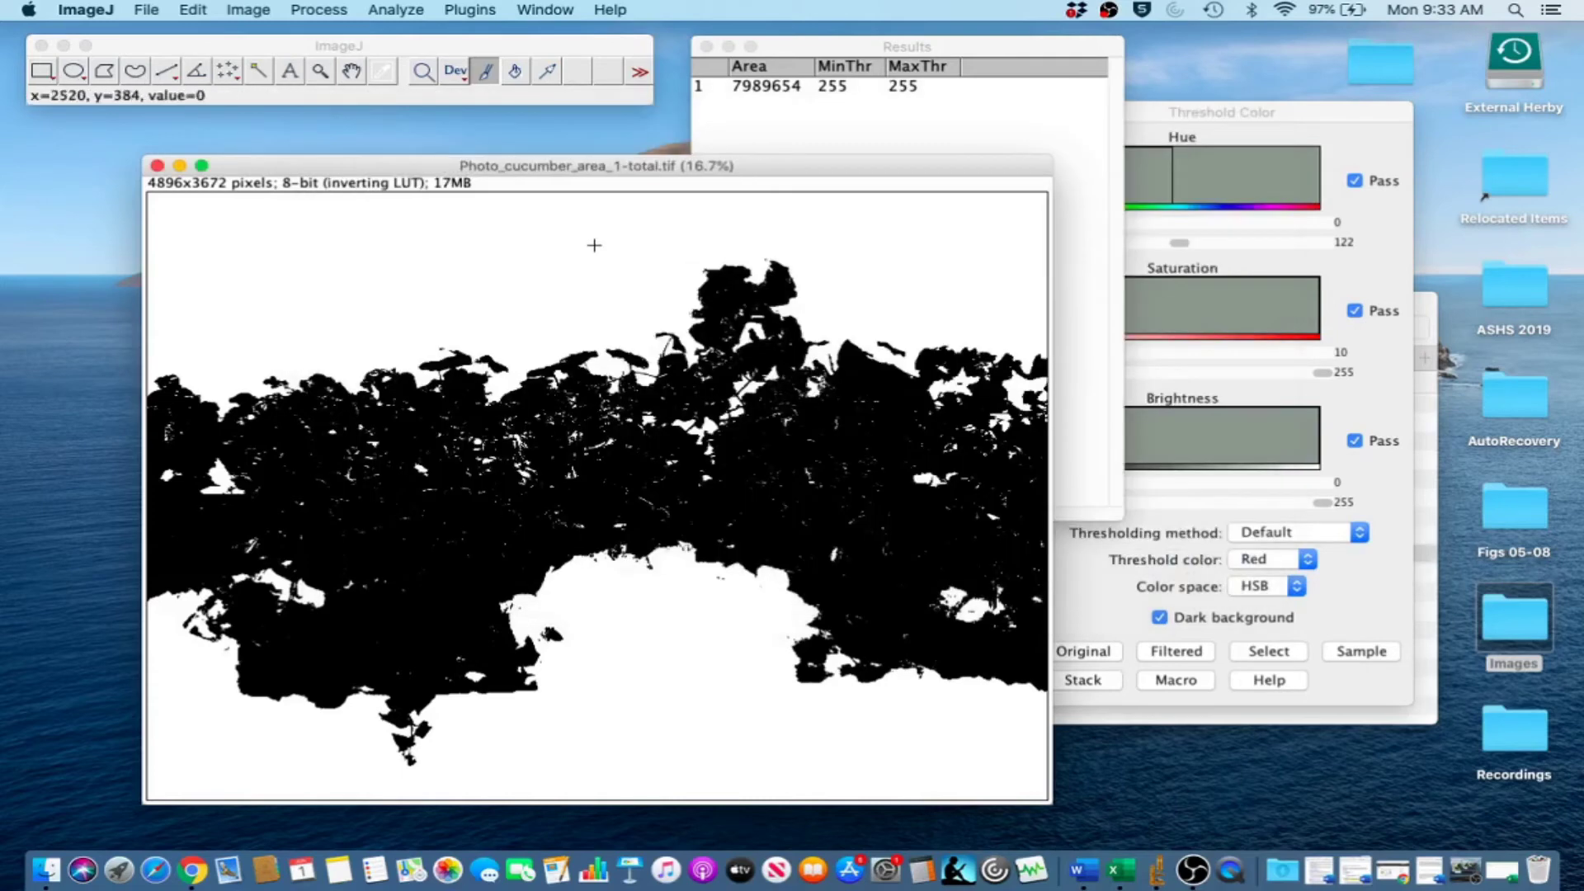
- Close the mask and reopen Photo_cucumber_area_1-no-background.tif in ImageJ from Finder
{"action": "left_click", "coordinate": [157, 166]}
{"action": "left_click", "coordinate": [465, 304]}
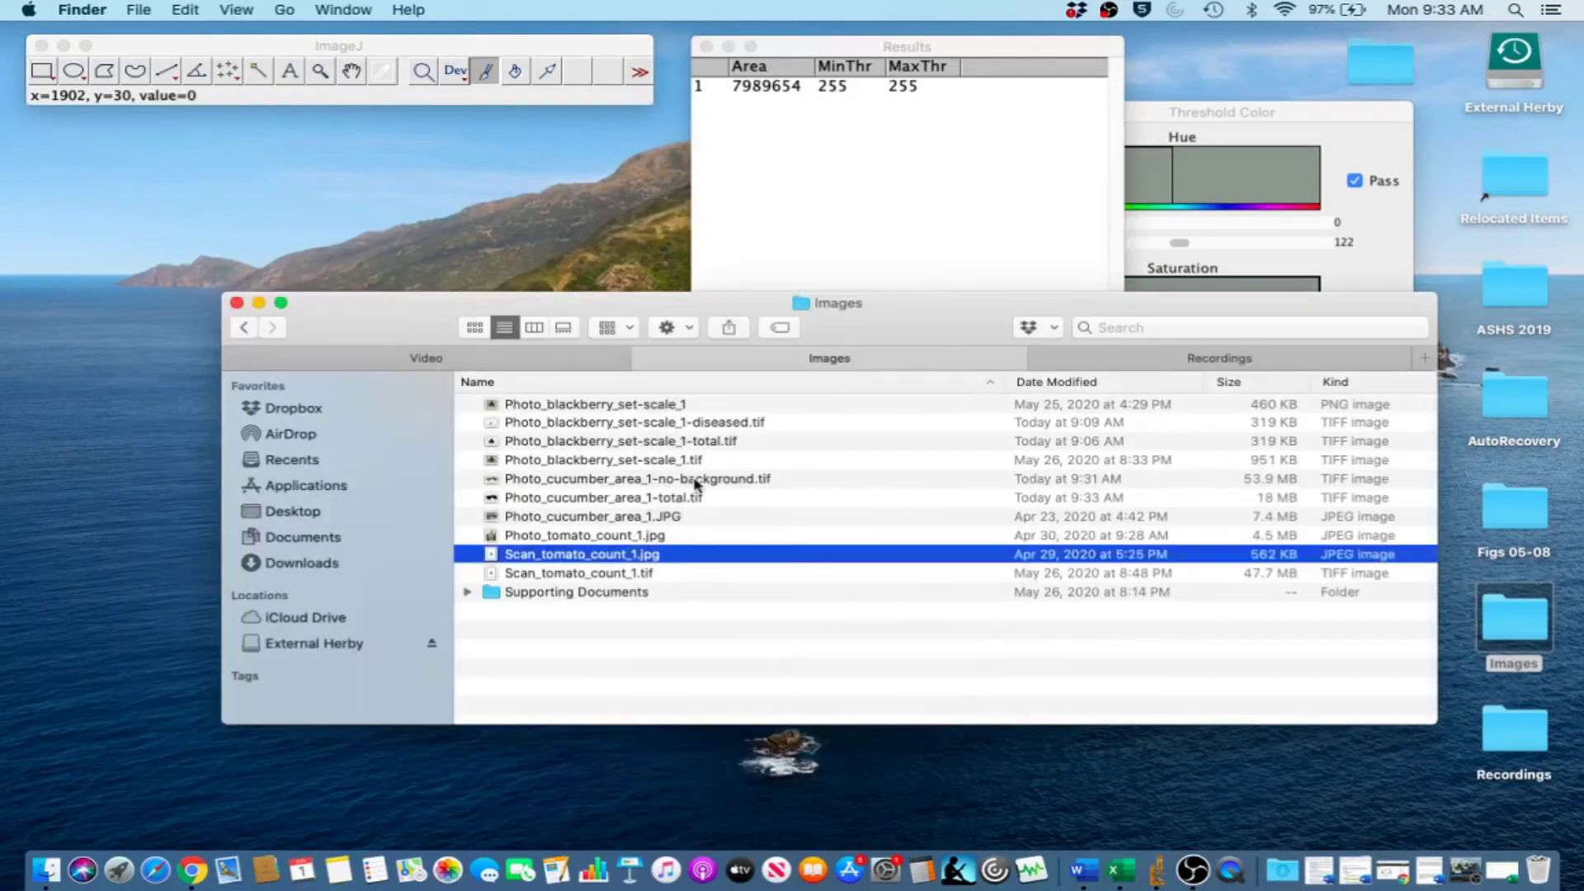
{"action": "left_click_drag", "start_coordinate": [658, 483], "coordinate": [320, 43]}
{"action": "left_click", "coordinate": [338, 169]}
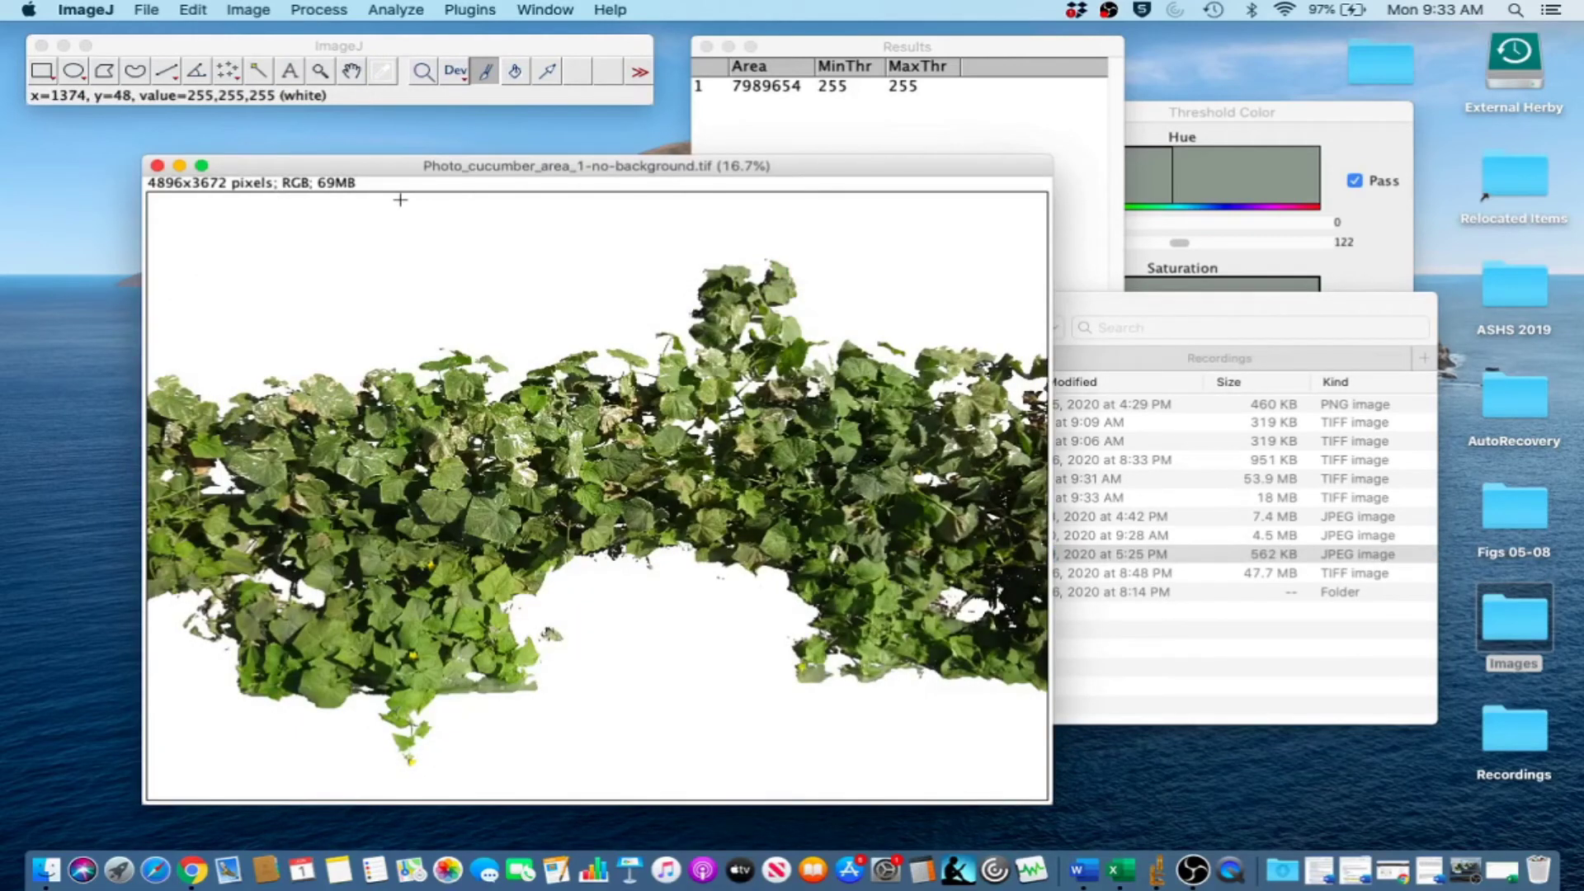
- Set the threshold to hue 0–45, saturation 0–155, brightness 0–254 to isolate diseased patches
{"action": "left_click", "coordinate": [1232, 113]}
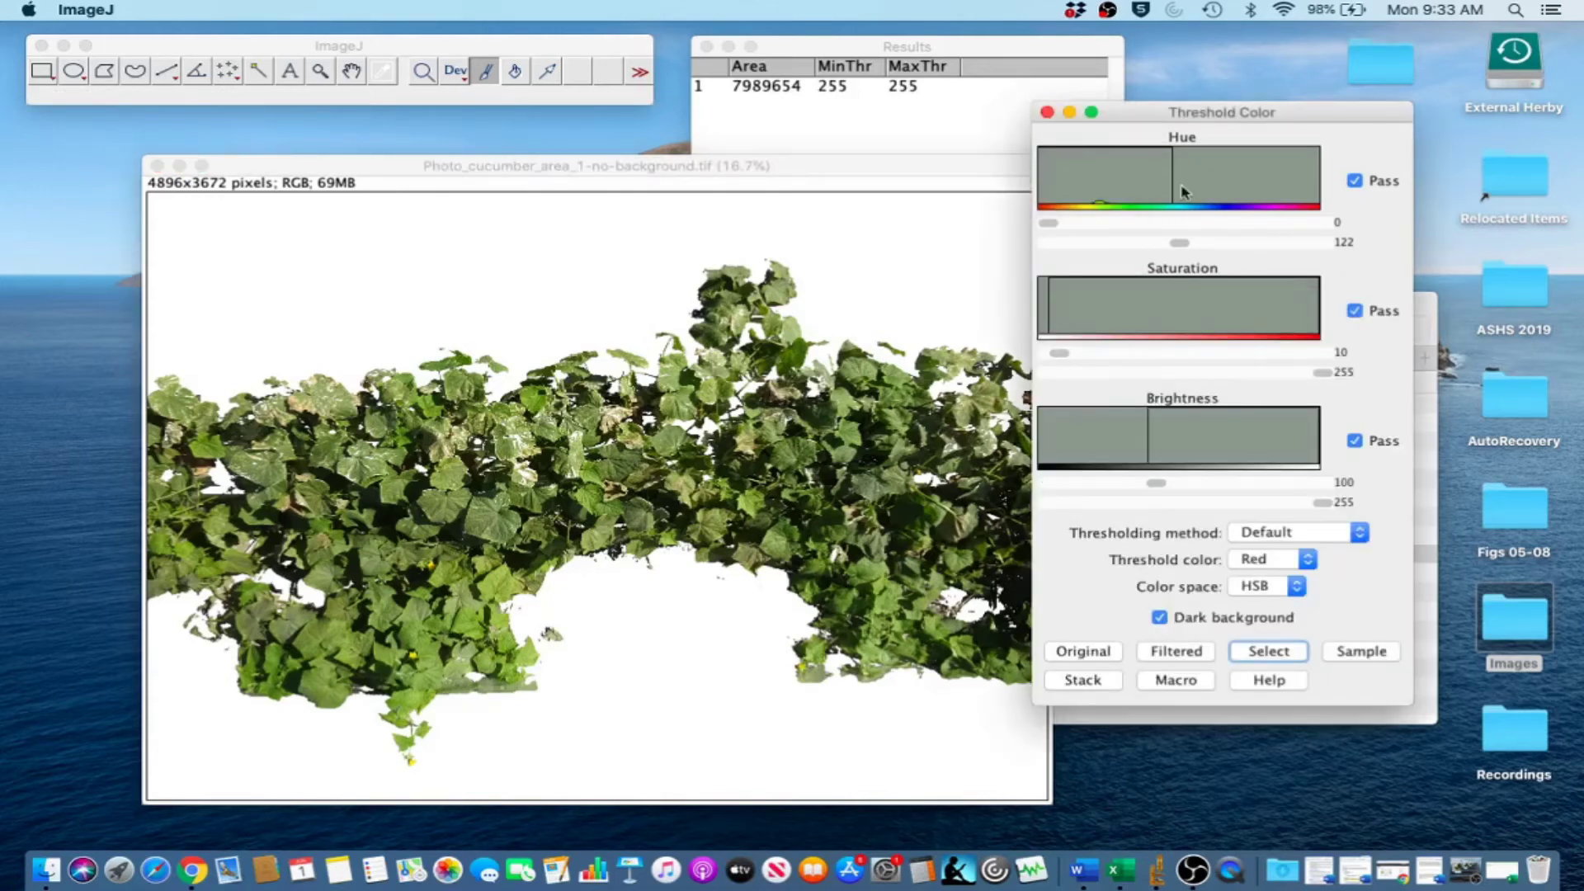
{"action": "left_click_drag", "start_coordinate": [1180, 243], "coordinate": [1093, 249]}
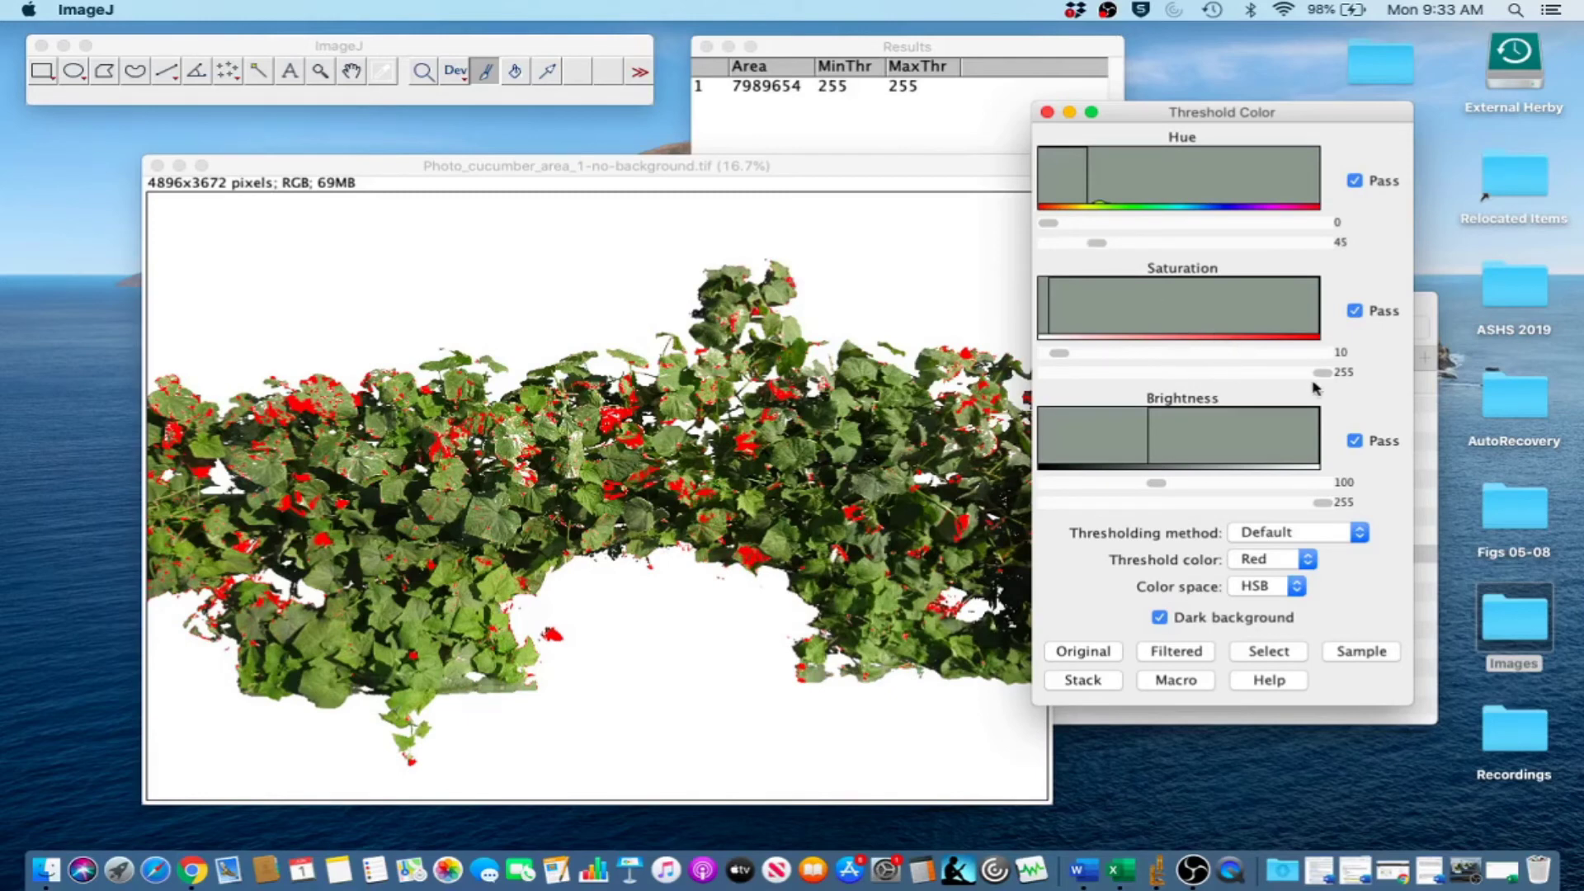
{"action": "left_click_drag", "start_coordinate": [1058, 353], "coordinate": [1045, 354]}
{"action": "left_click_drag", "start_coordinate": [1322, 376], "coordinate": [1203, 375]}
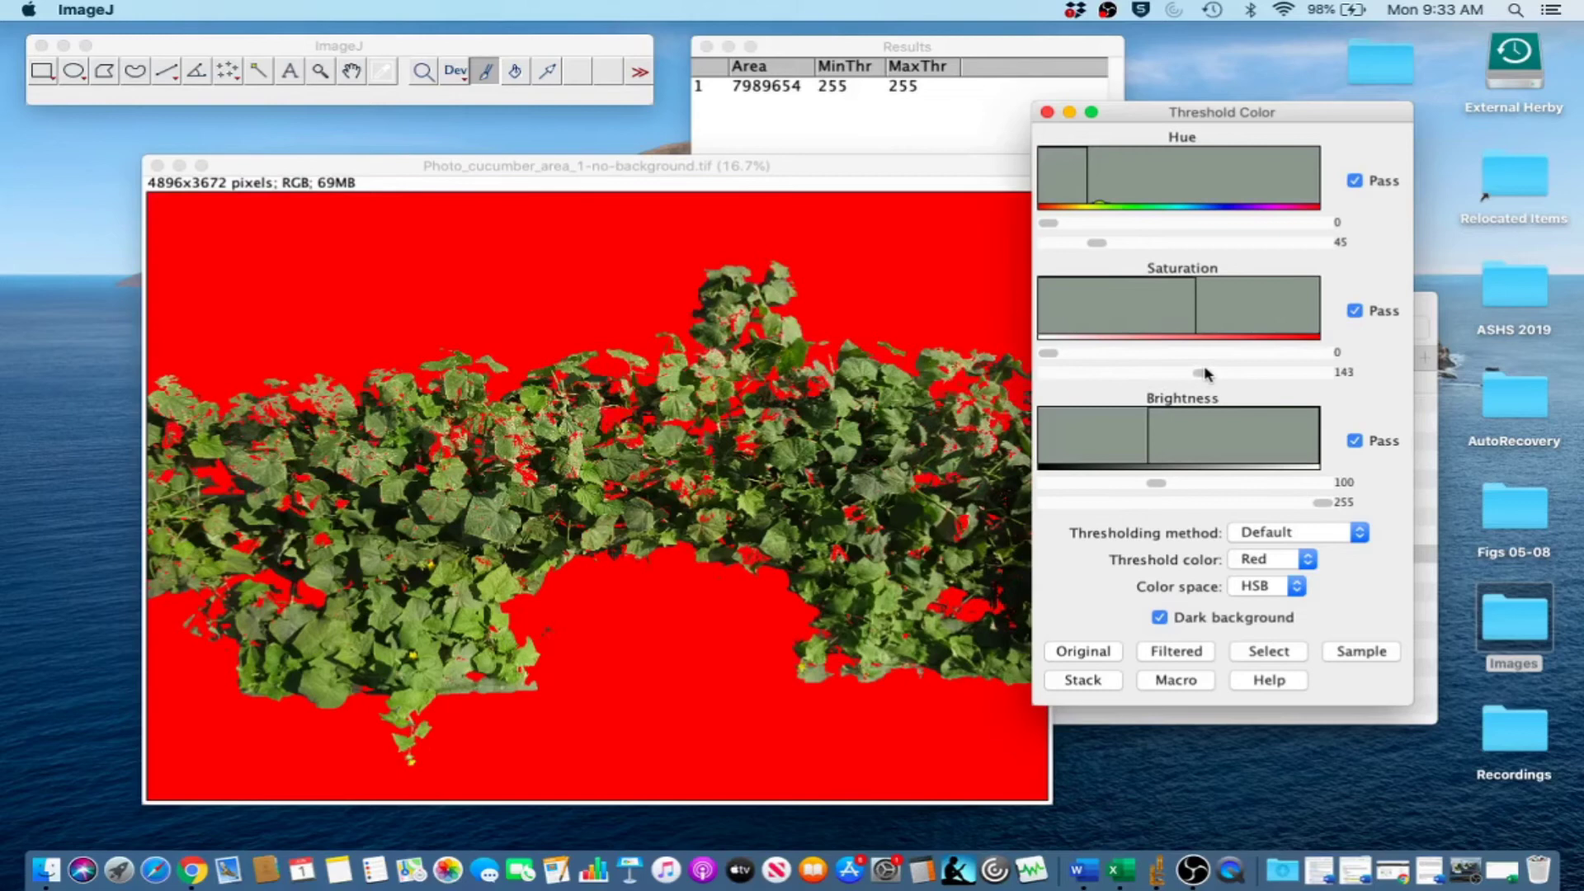
{"action": "left_click_drag", "start_coordinate": [1204, 368], "coordinate": [1218, 373]}
{"action": "left_click_drag", "start_coordinate": [1156, 484], "coordinate": [1048, 482]}
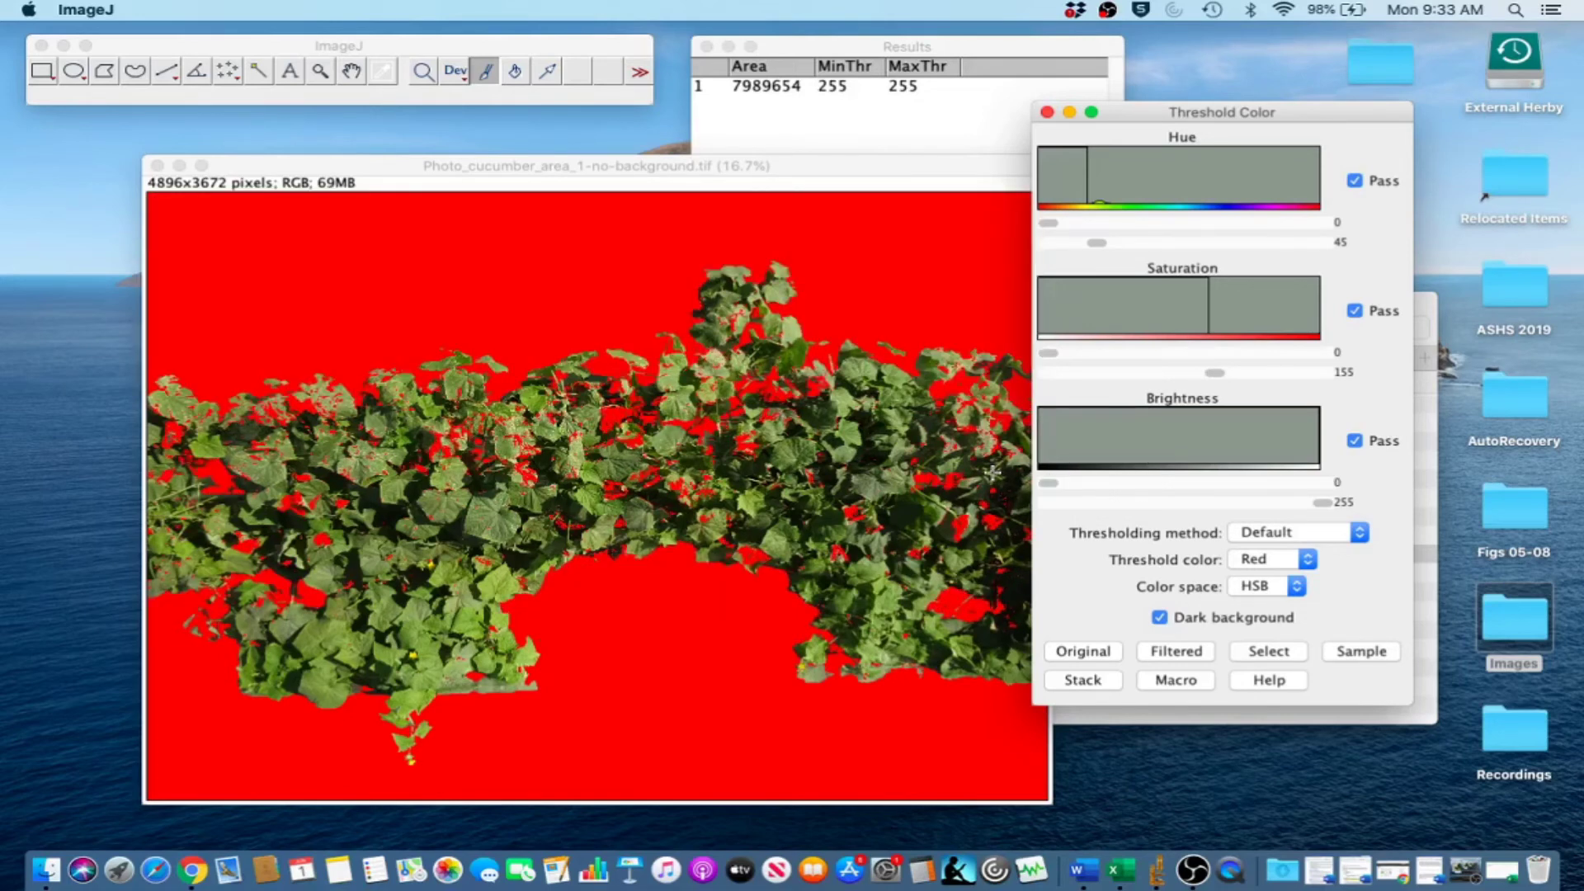
{"action": "left_click", "coordinate": [1324, 503]}
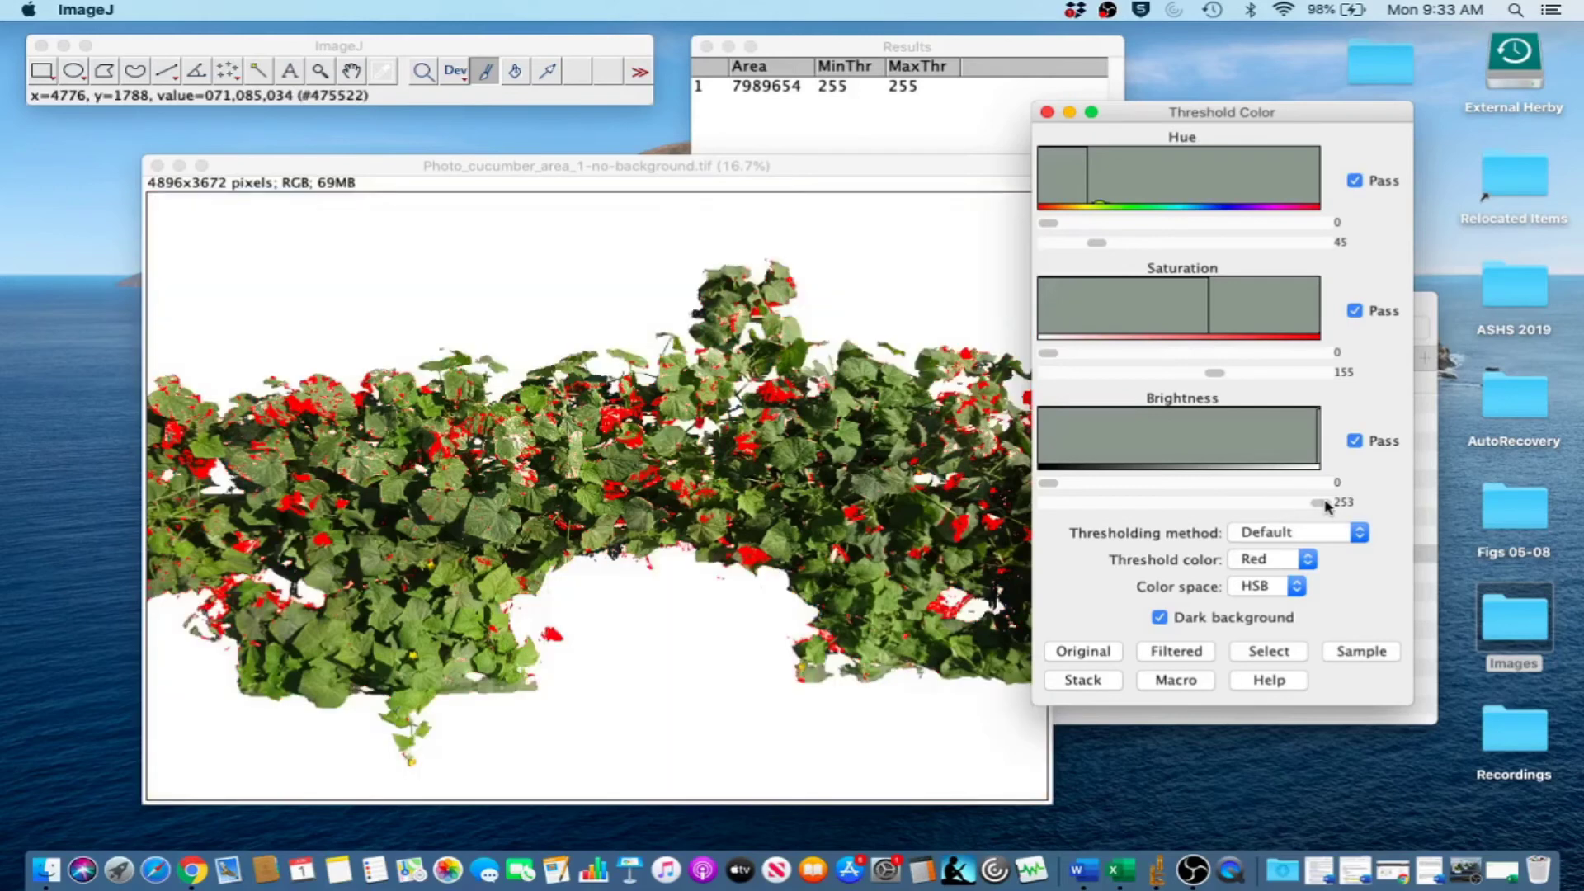
- Select the diseased patches, make them binary, and measure an area of 504350
{"action": "left_click", "coordinate": [1270, 658]}
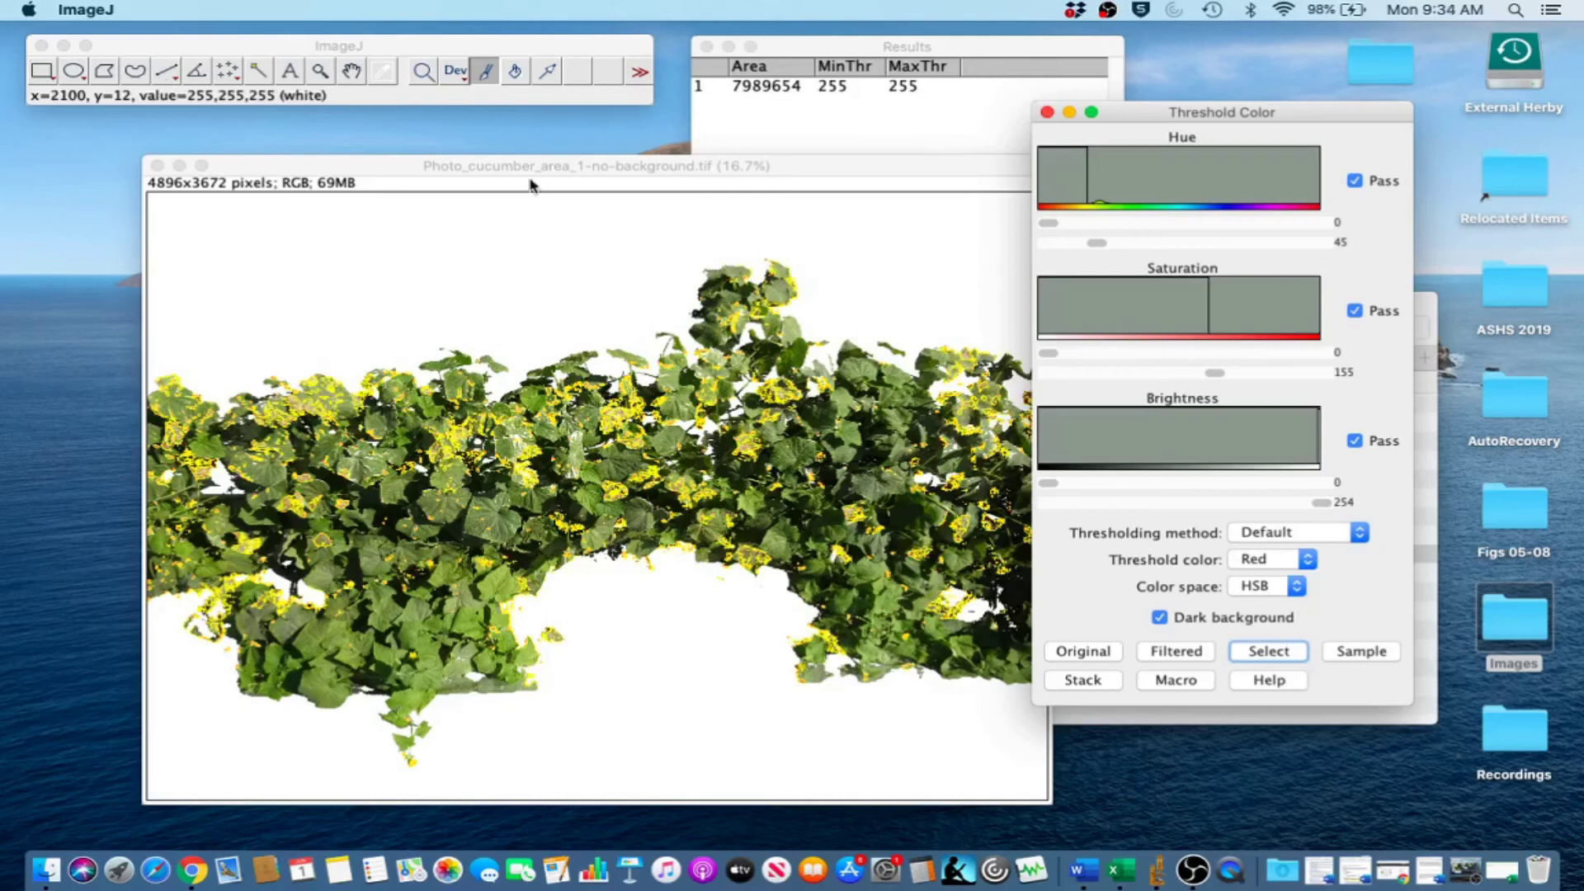
{"action": "left_click", "coordinate": [421, 169]}
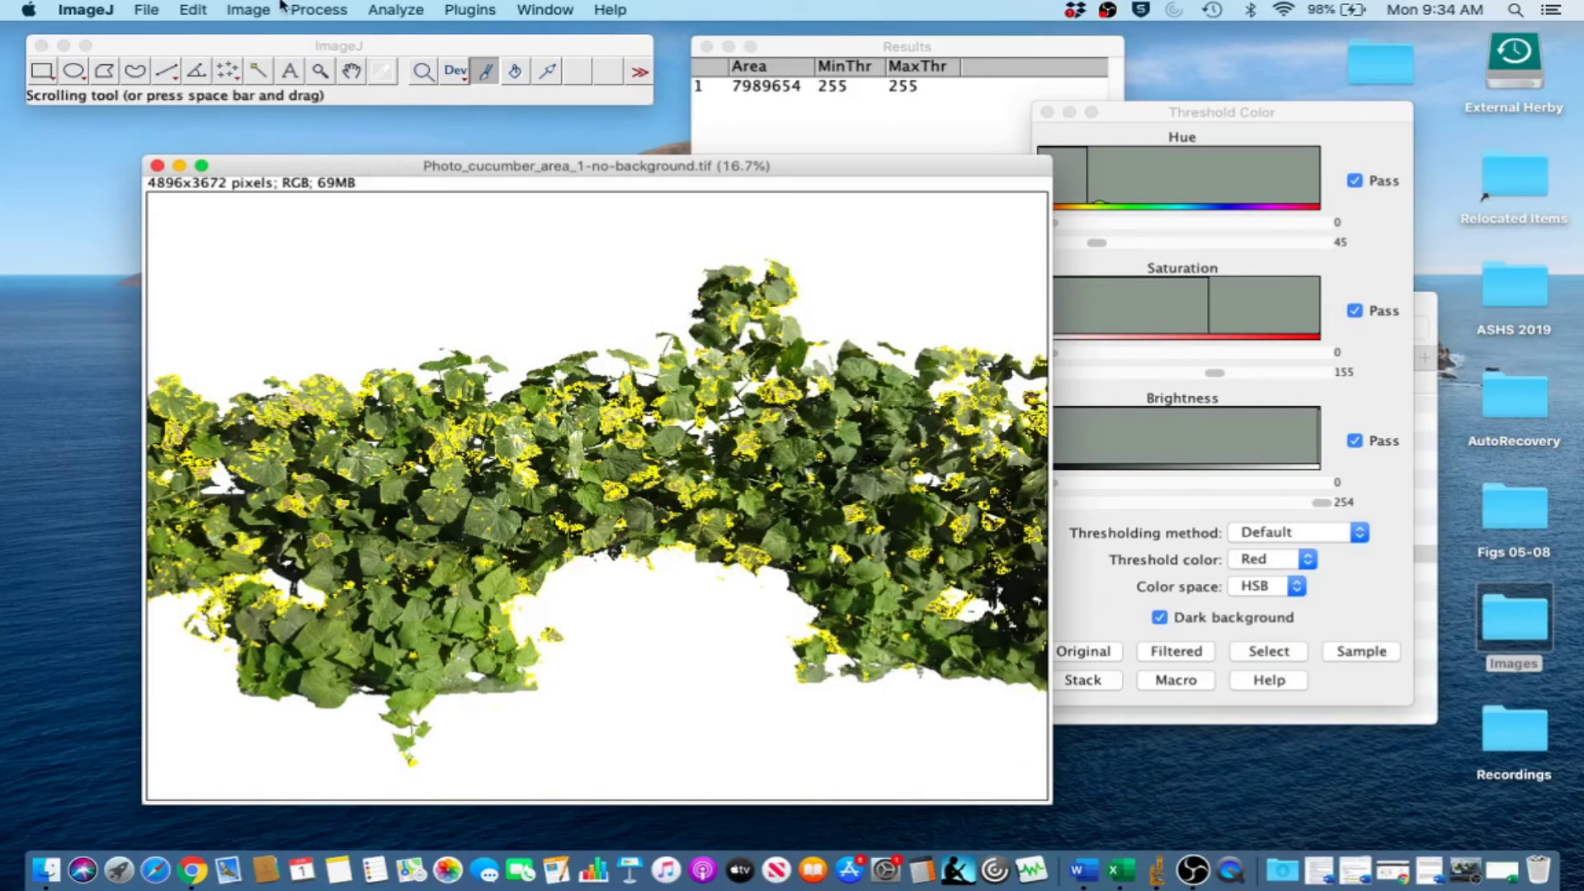
{"action": "left_click", "coordinate": [319, 11]}
{"action": "mouse_move", "coordinate": [382, 167]}
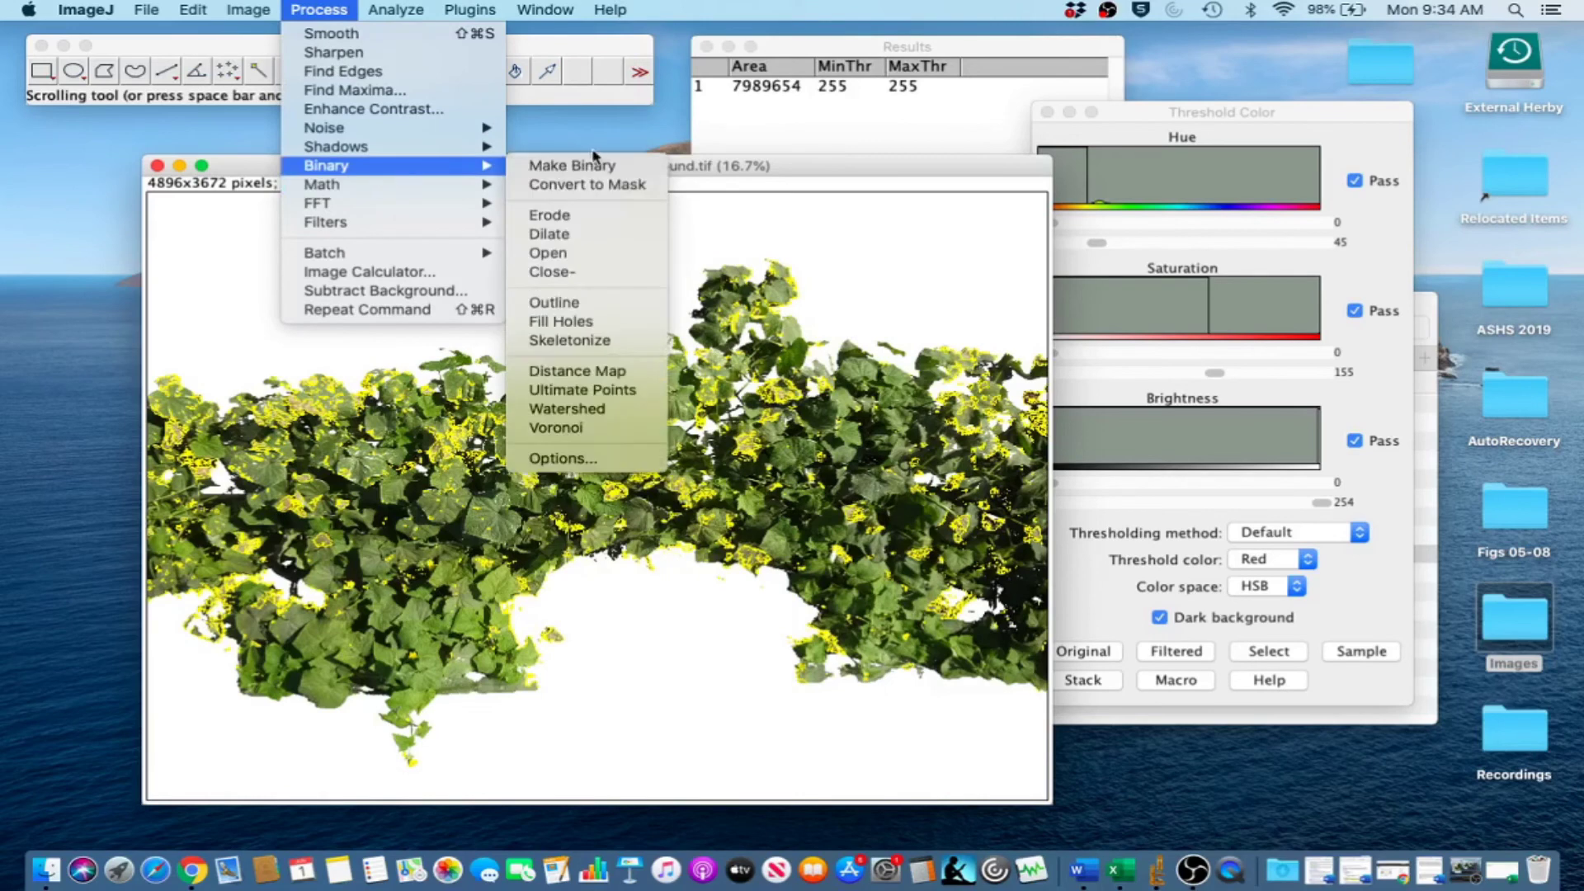
{"action": "left_click", "coordinate": [506, 167]}
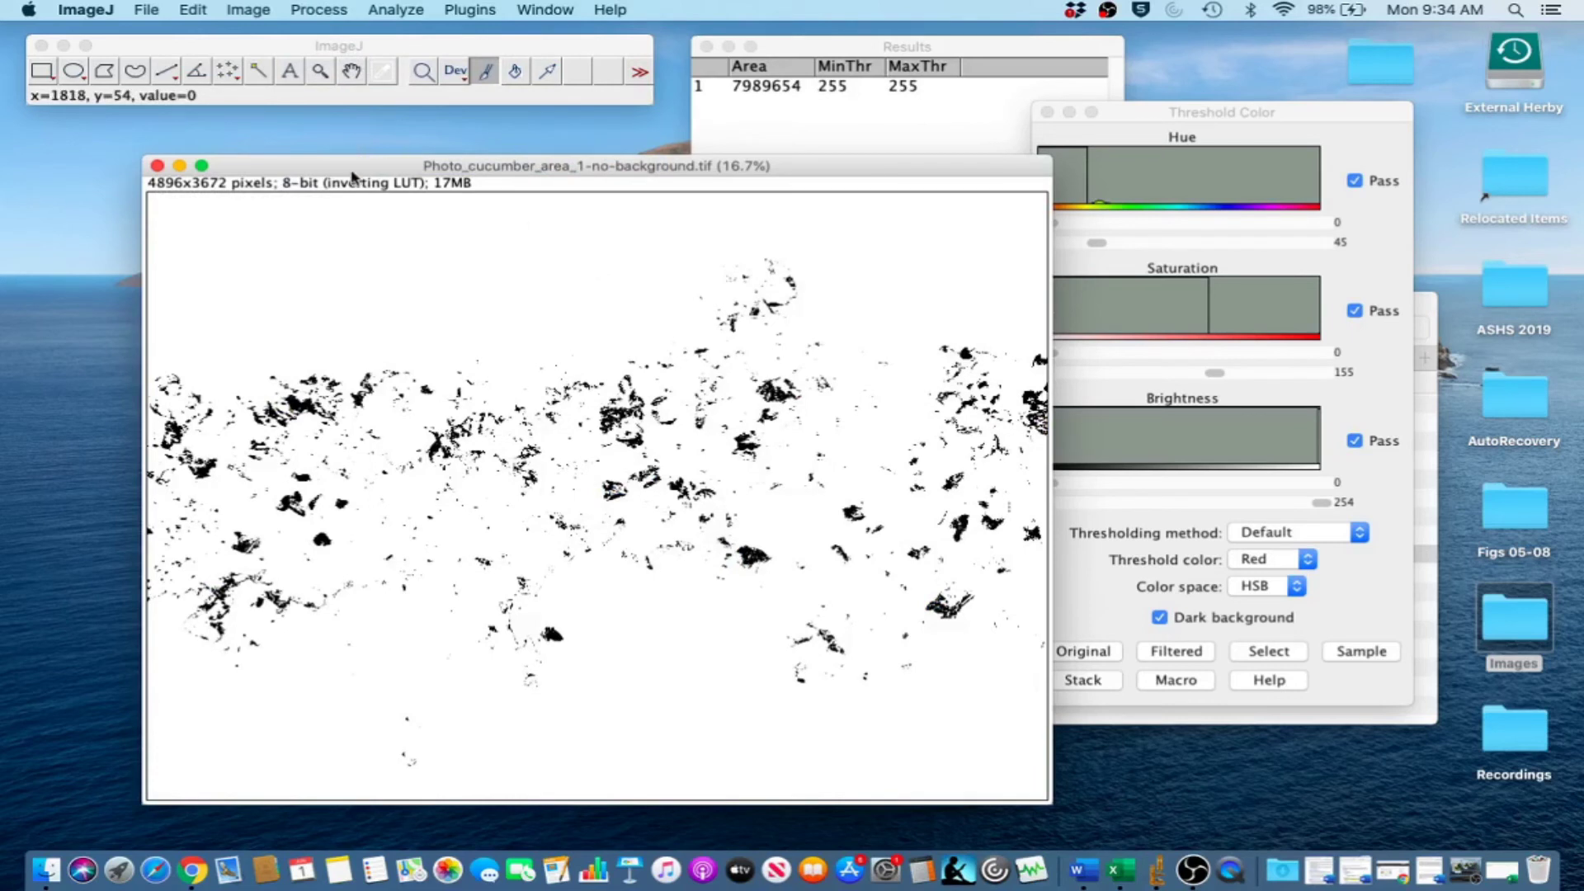
{"action": "left_click_drag", "start_coordinate": [354, 170], "coordinate": [344, 165]}
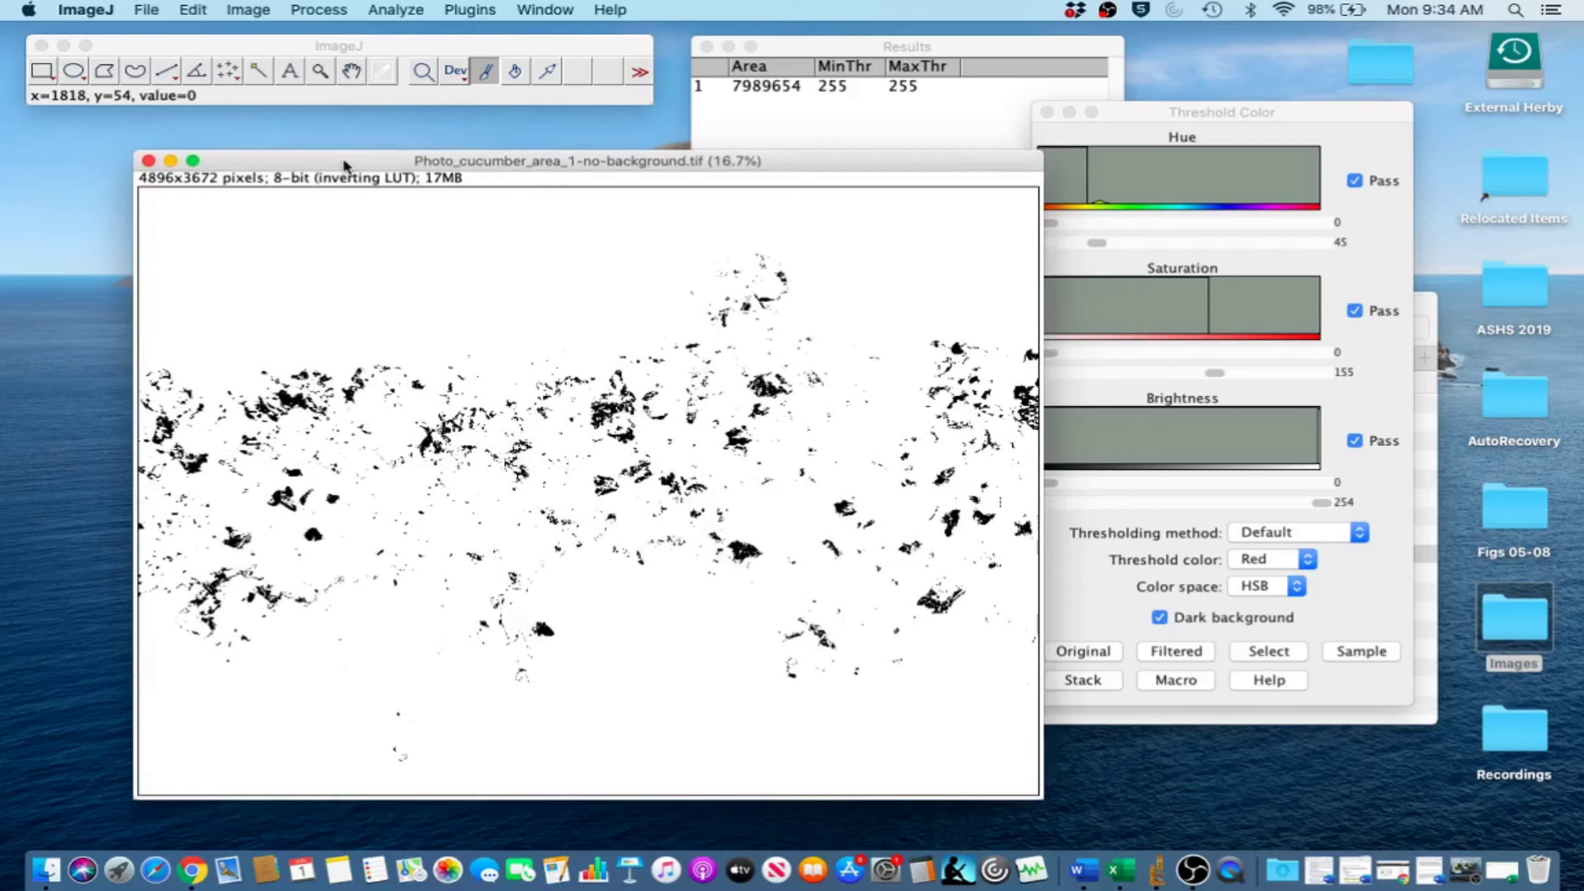
{"action": "key", "text": "super+m"}
- In Excel, label B4 'Diseased canopy area' and enter 504350 in B5
{"action": "left_click", "coordinate": [825, 46]}
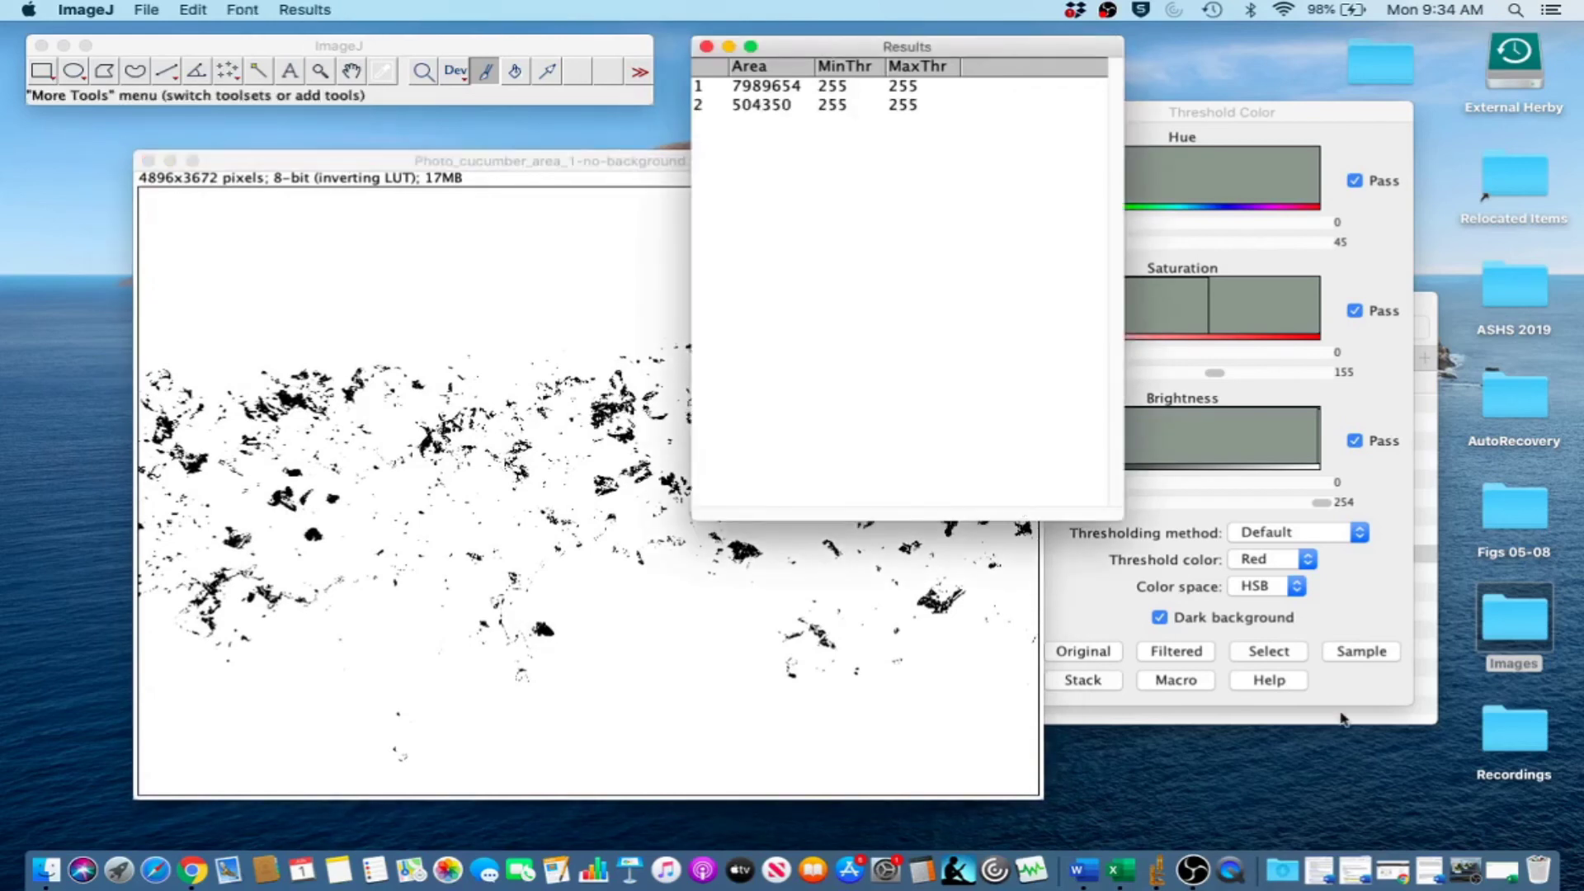
{"action": "left_click", "coordinate": [1506, 871]}
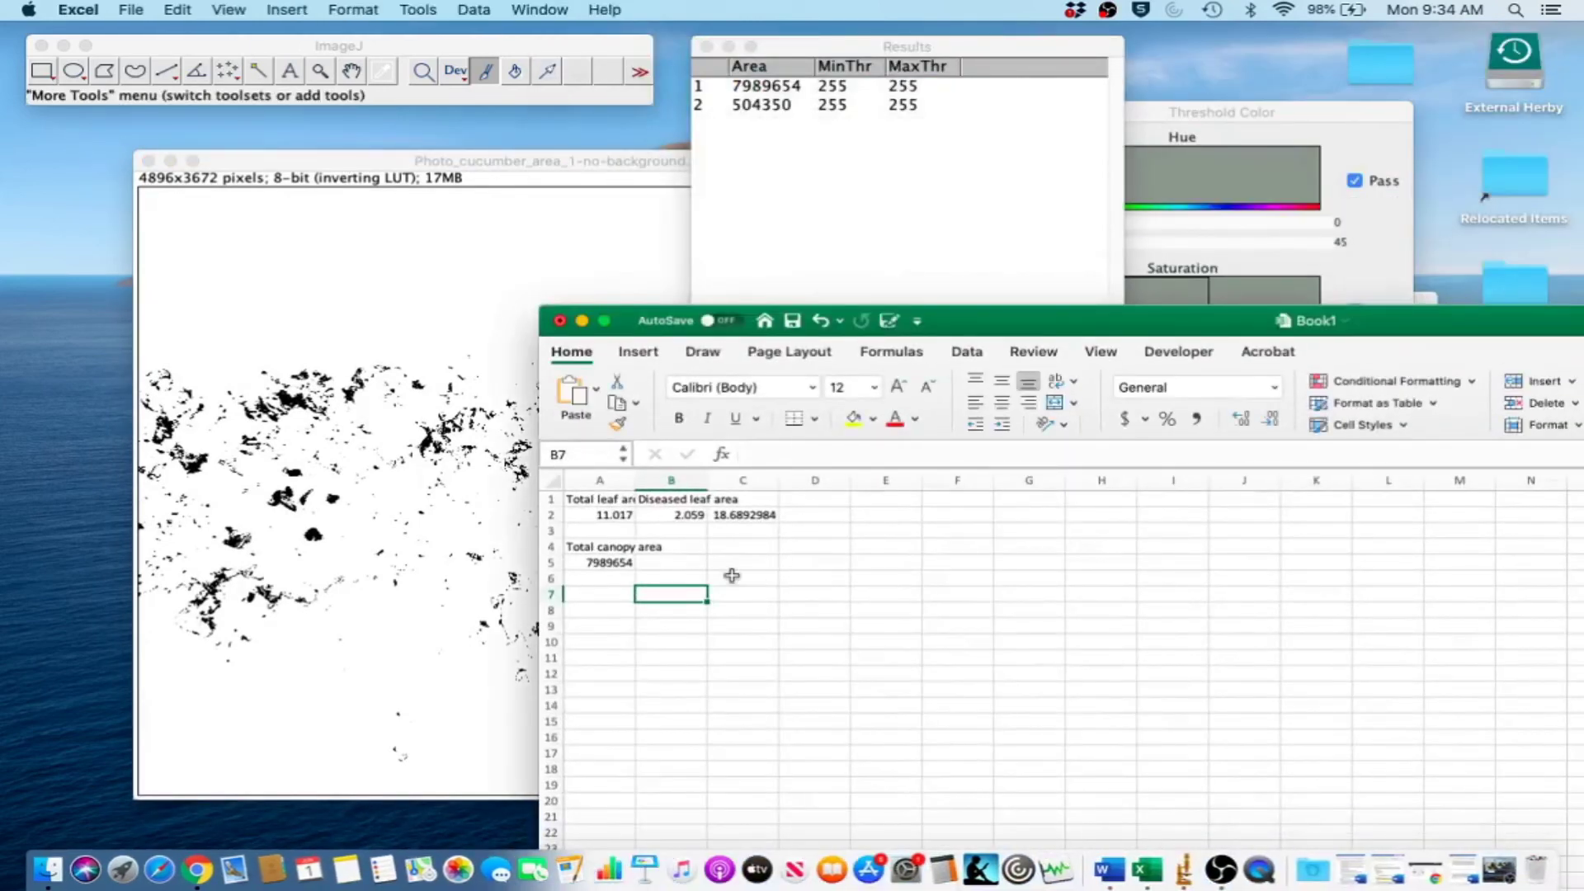
{"action": "left_click", "coordinate": [698, 545]}
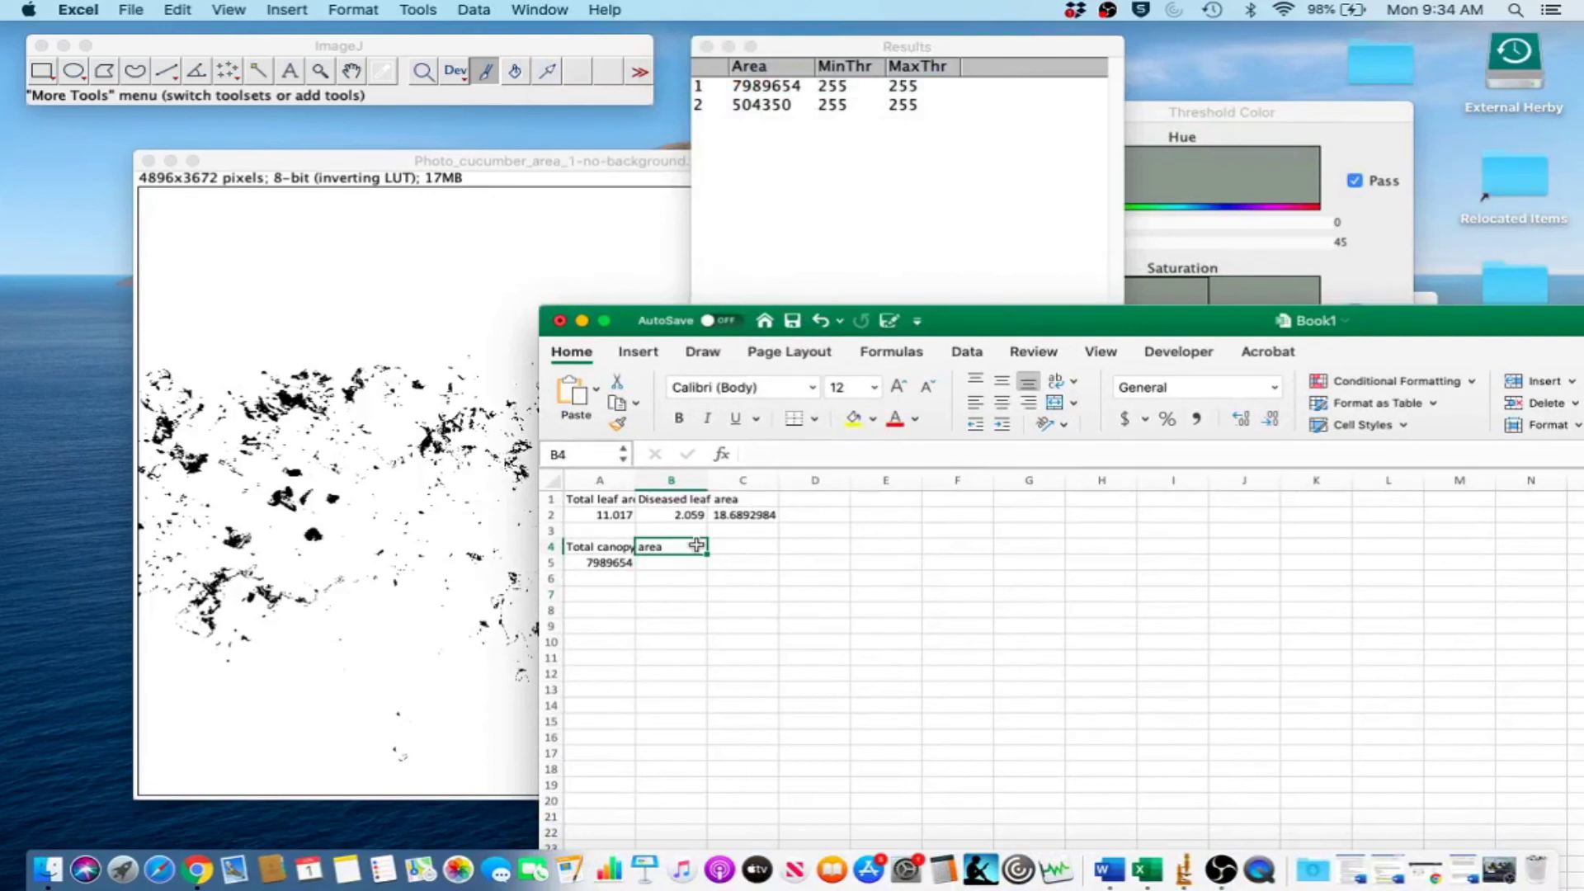
{"action": "type", "text": "Diseaesed"}
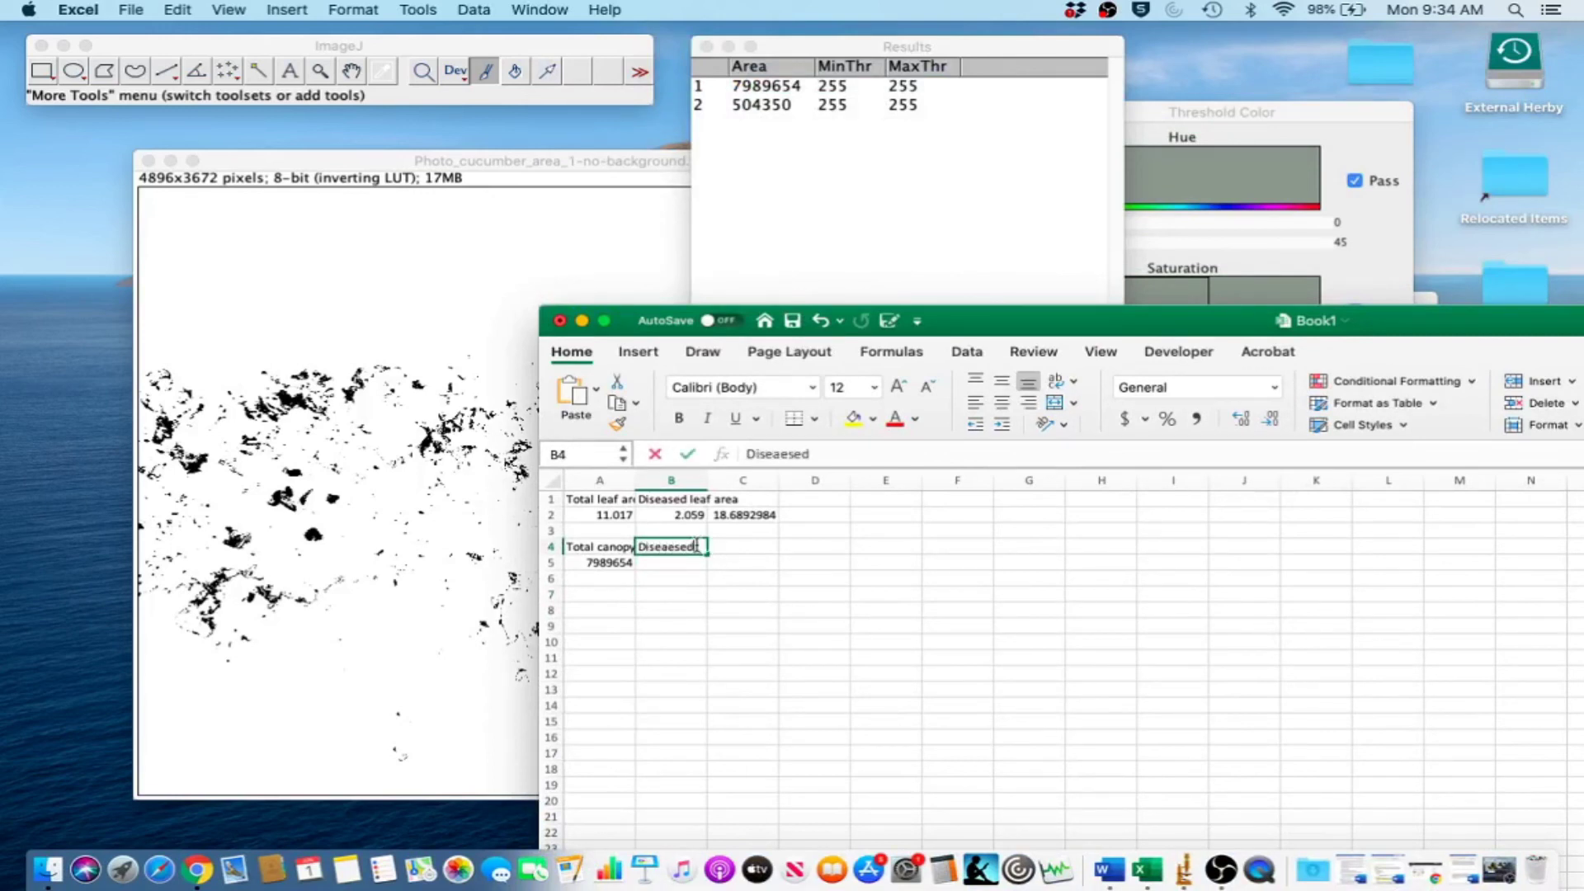
{"action": "key", "text": "BackSpace"}
{"action": "key", "text": "BackSpace"}
{"action": "key", "text": "BackSpace"}
{"action": "key", "text": "BackSpace"}
{"action": "type", "text": "se"}
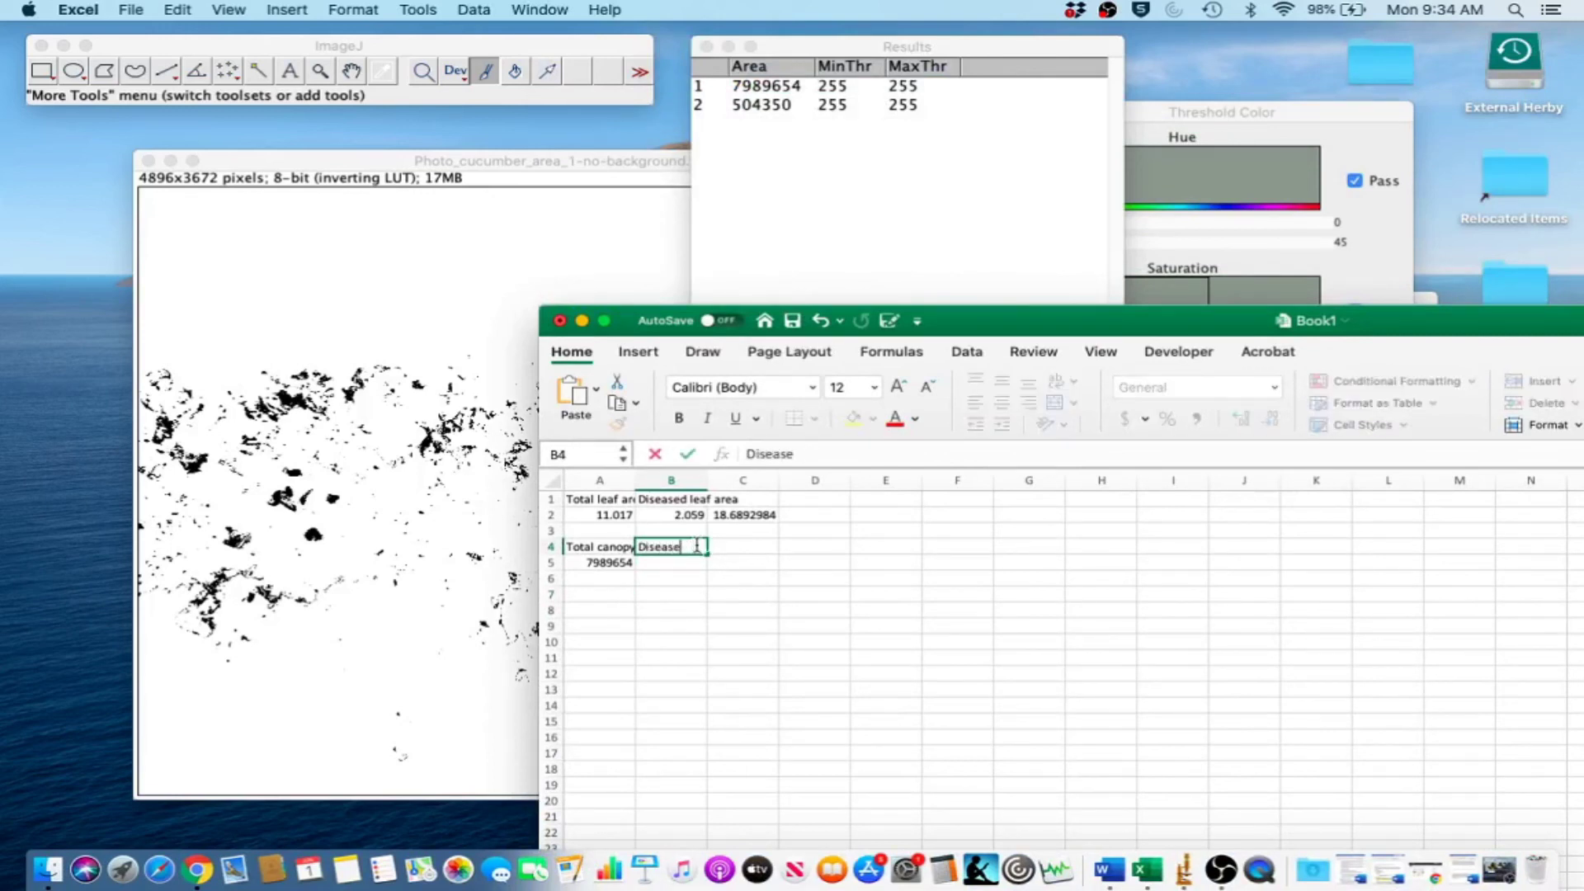
{"action": "type", "text": "d canopy area"}
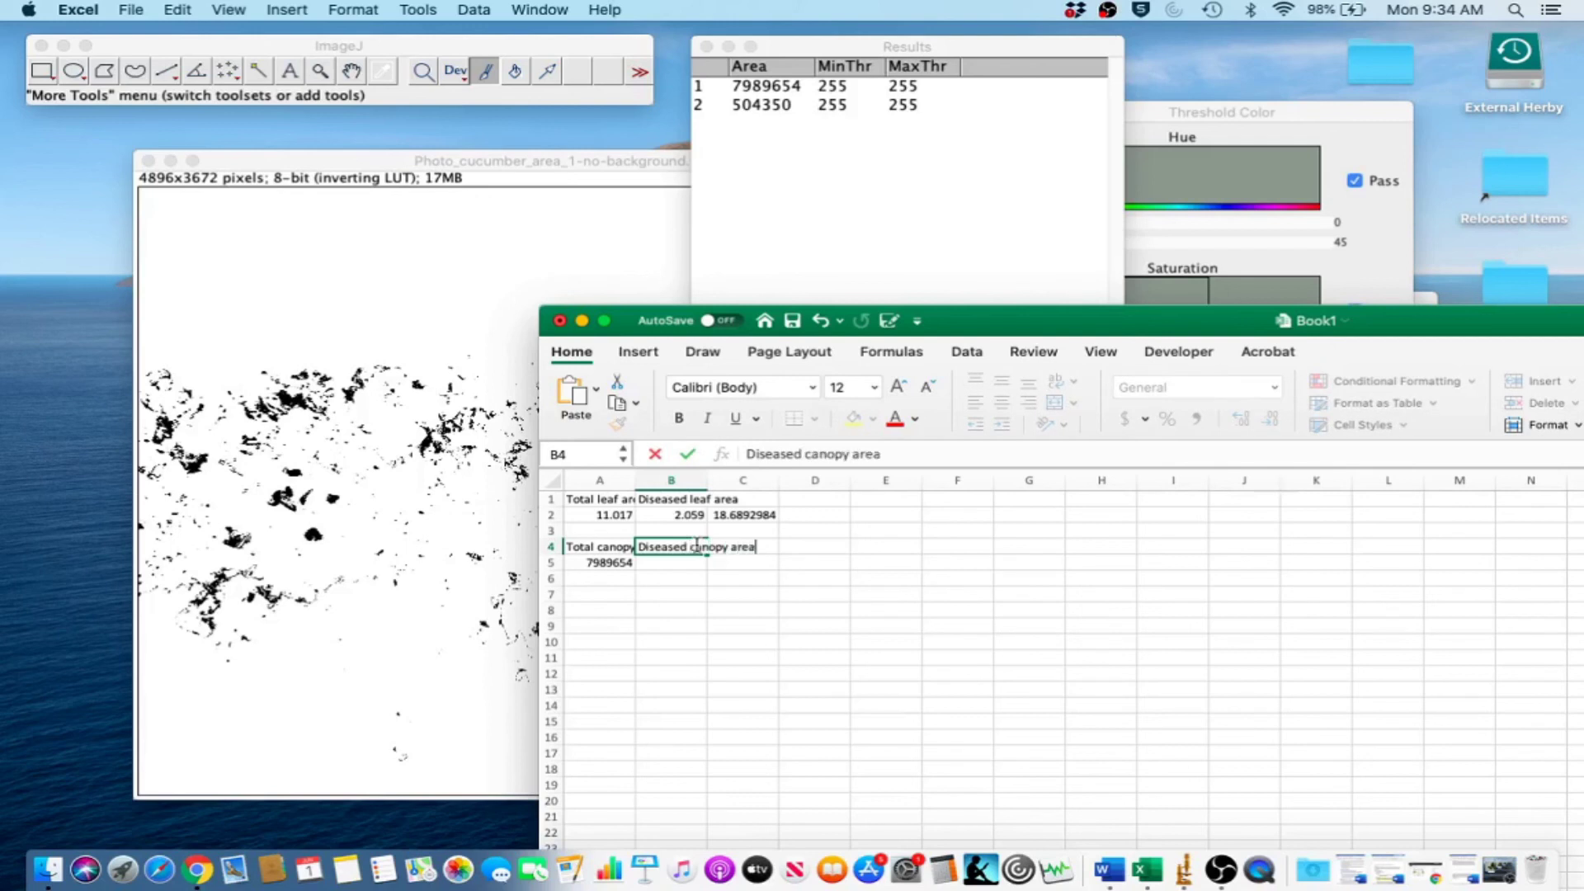
{"action": "left_click", "coordinate": [680, 568]}
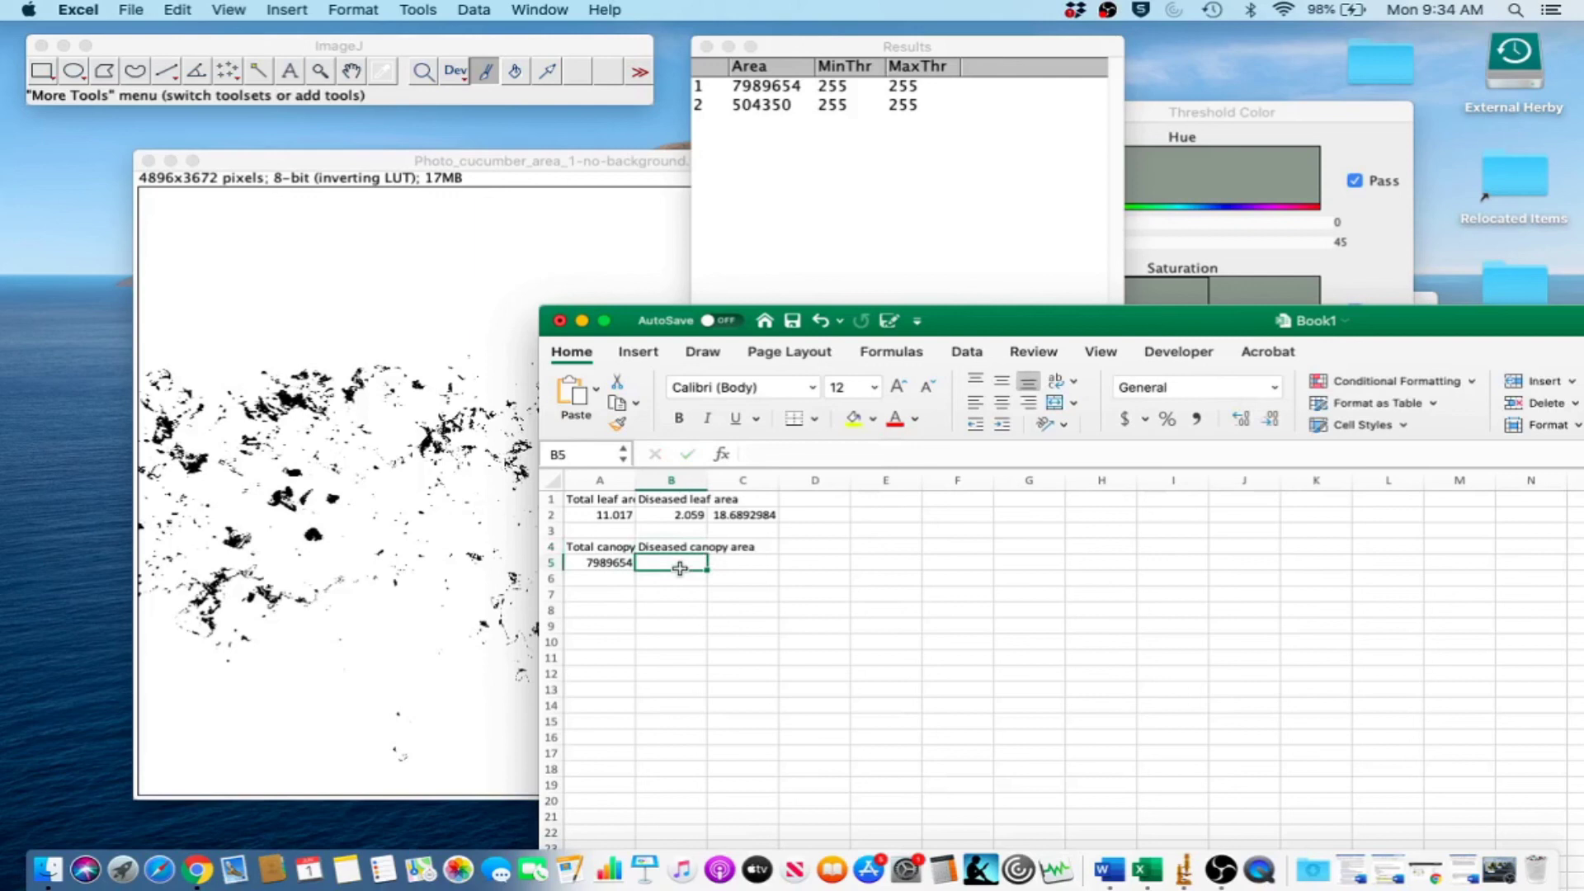
{"action": "type", "text": "504"}
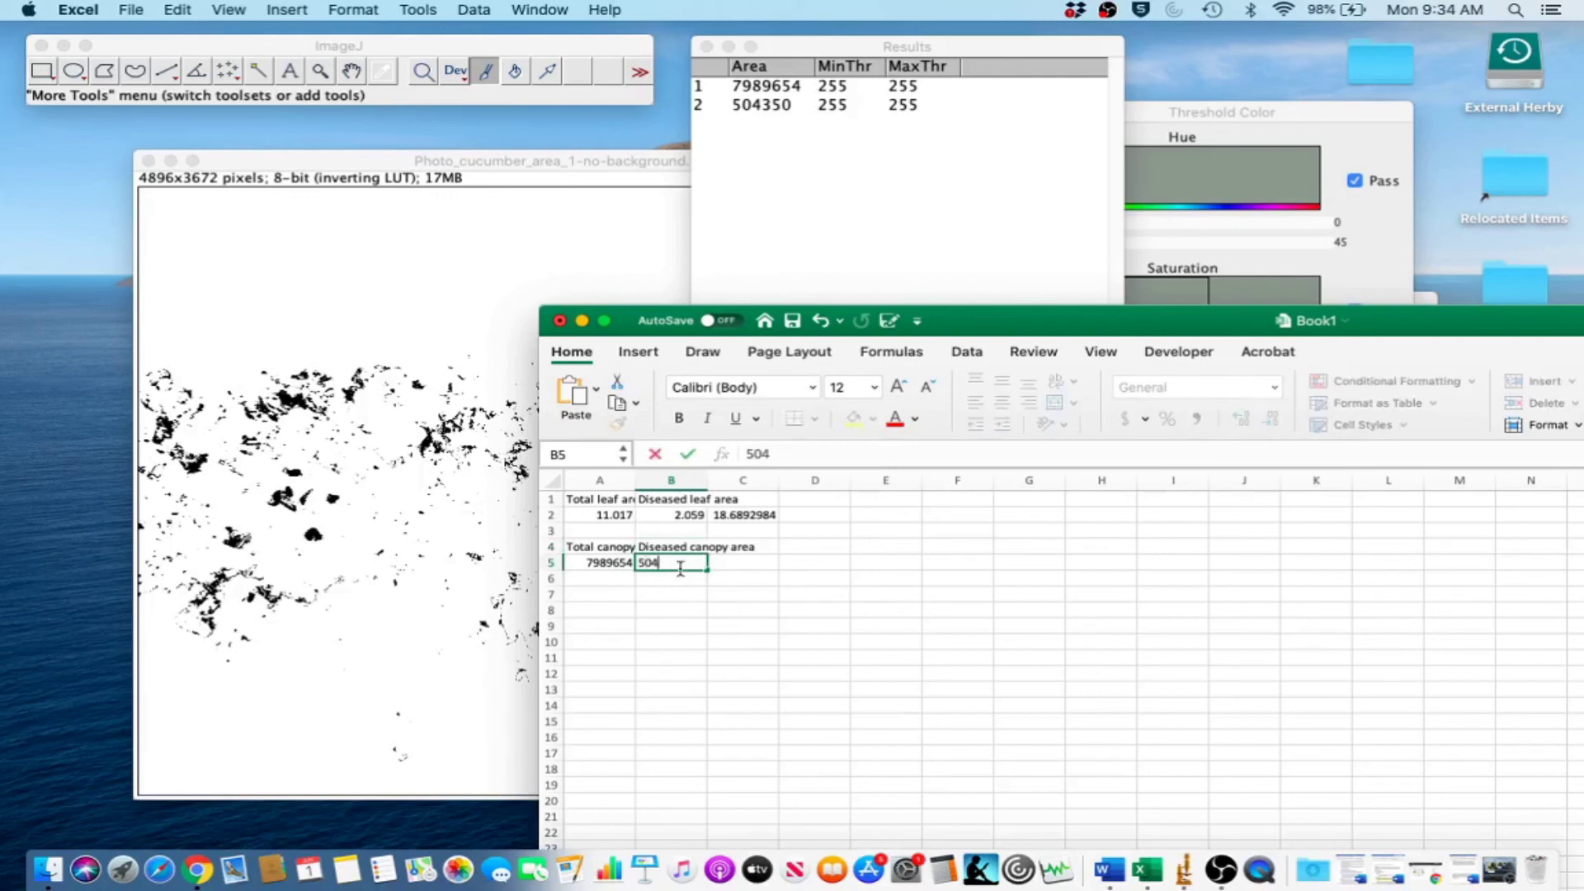
{"action": "type", "text": "350"}
{"action": "left_click", "coordinate": [773, 578]}
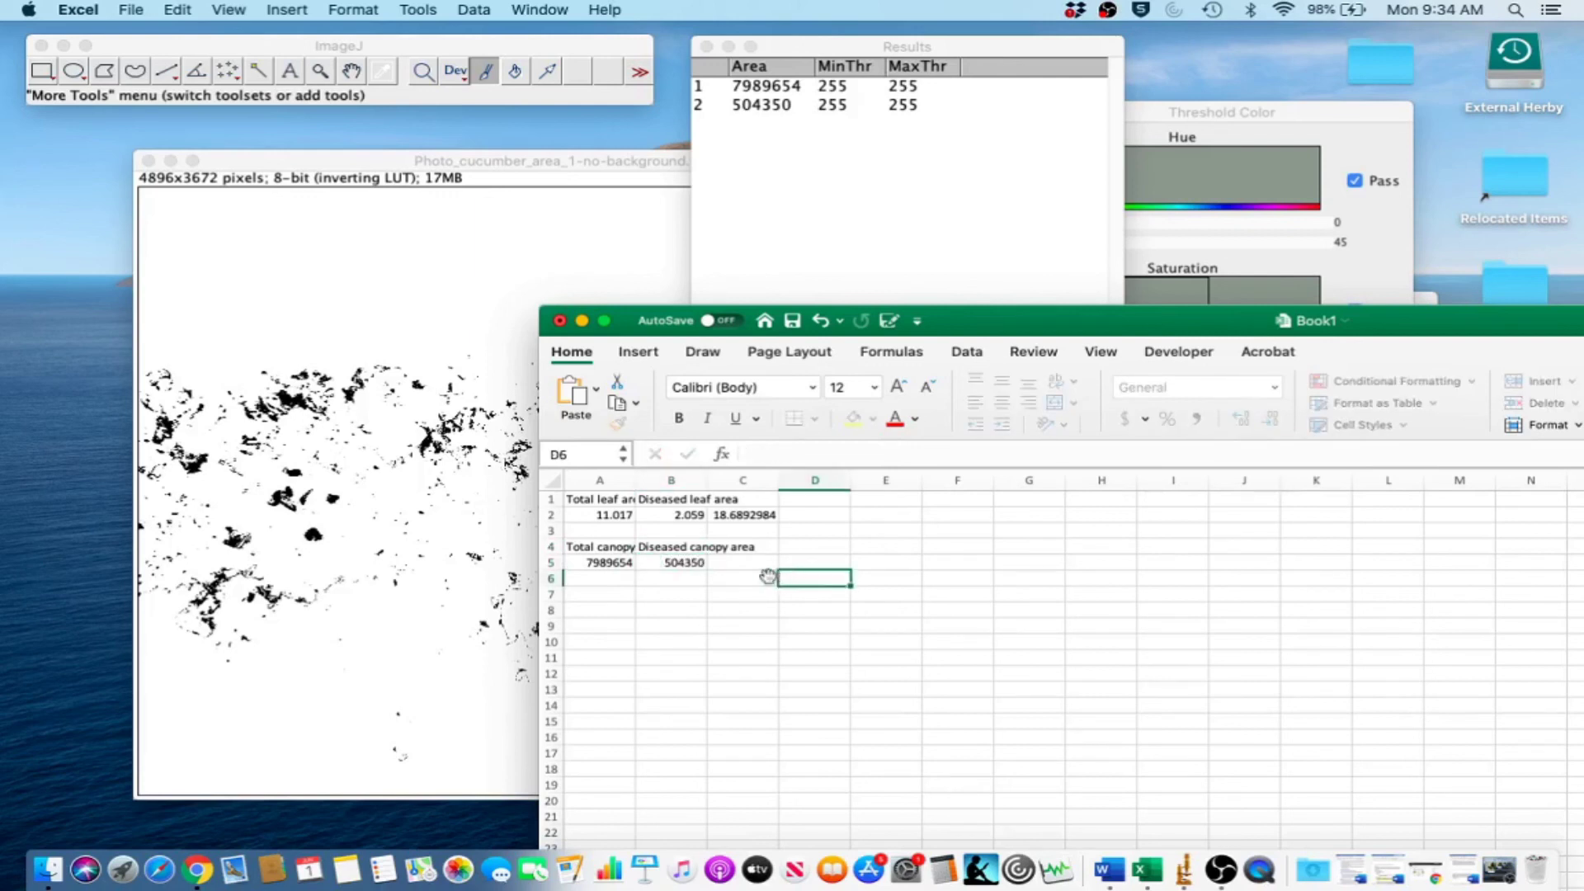
- Enter =(B5/A5)*100 in C5 to compute the percent diseased canopy, 6.31
{"action": "left_click", "coordinate": [754, 567]}
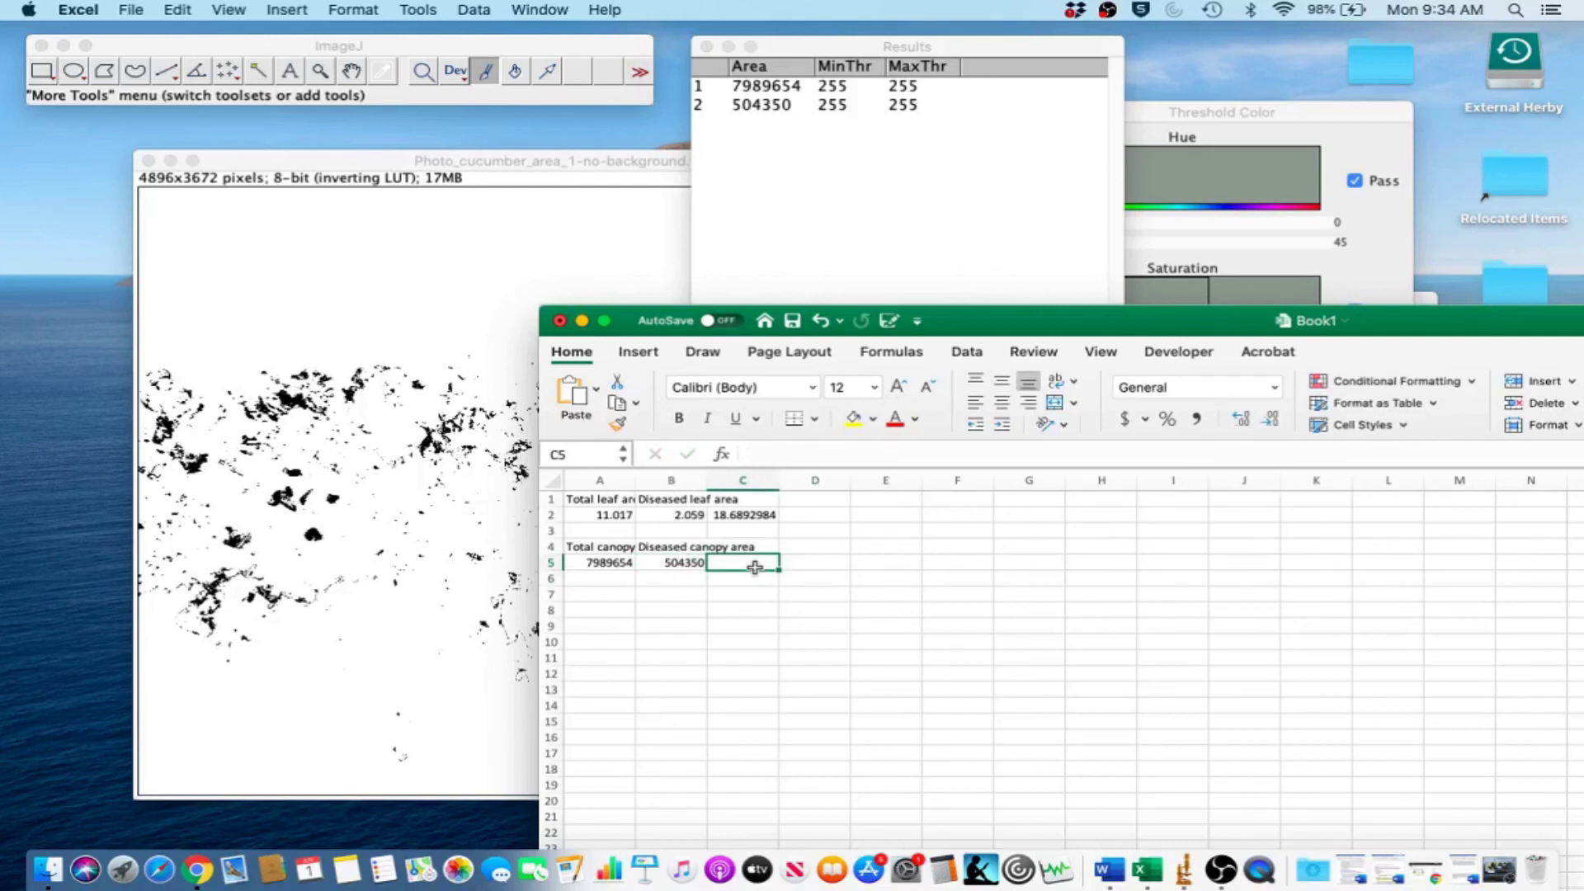
{"action": "type", "text": "="}
{"action": "left_click", "coordinate": [670, 563]}
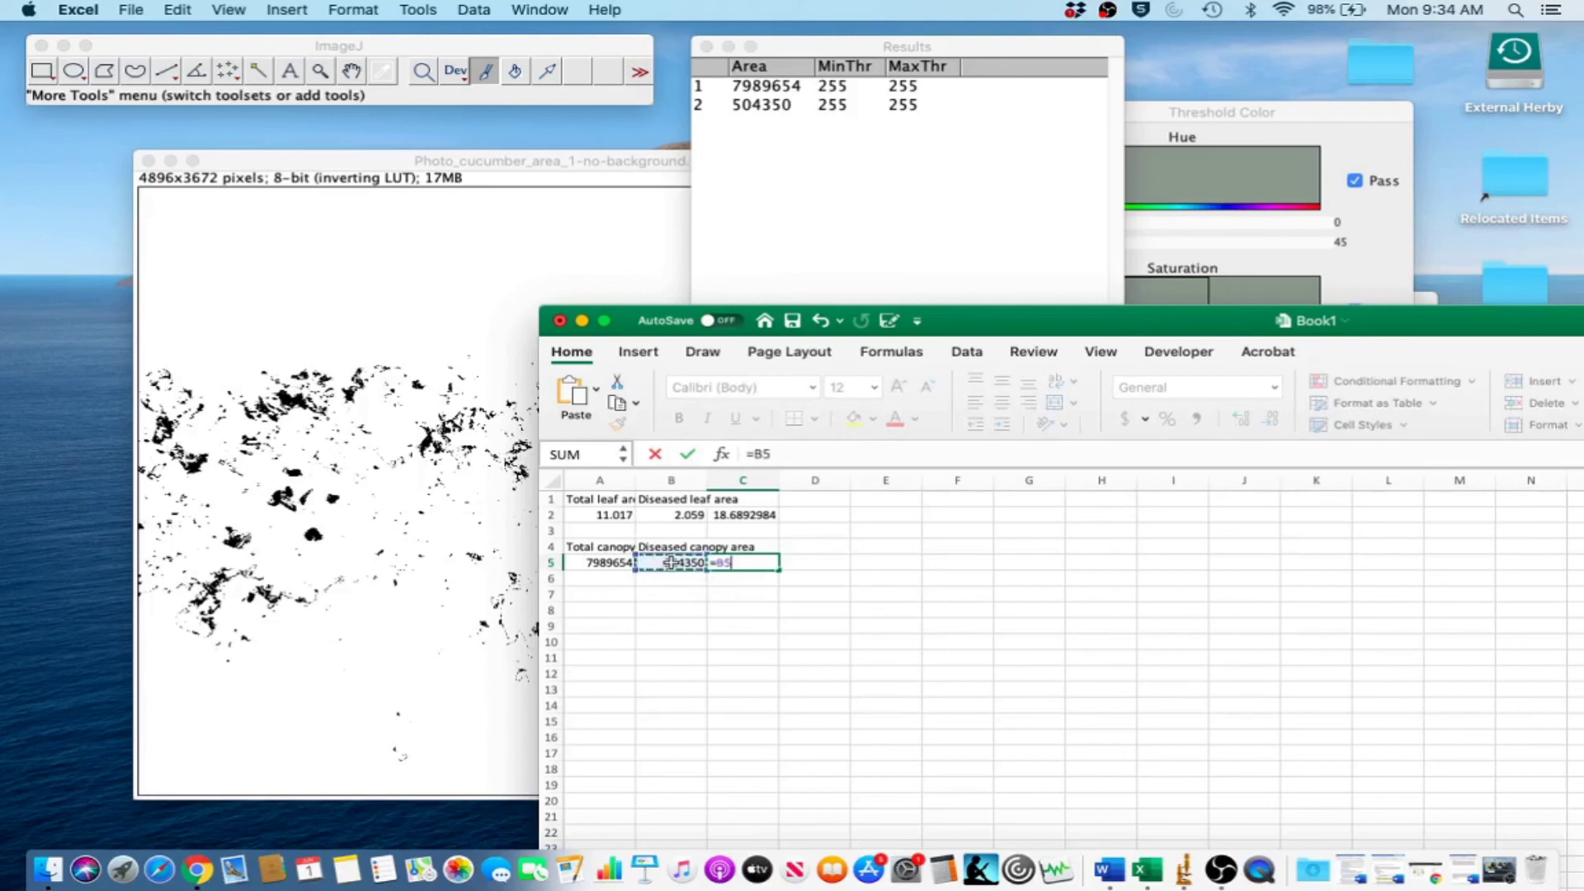
{"action": "type", "text": "/"}
{"action": "left_click", "coordinate": [599, 563]}
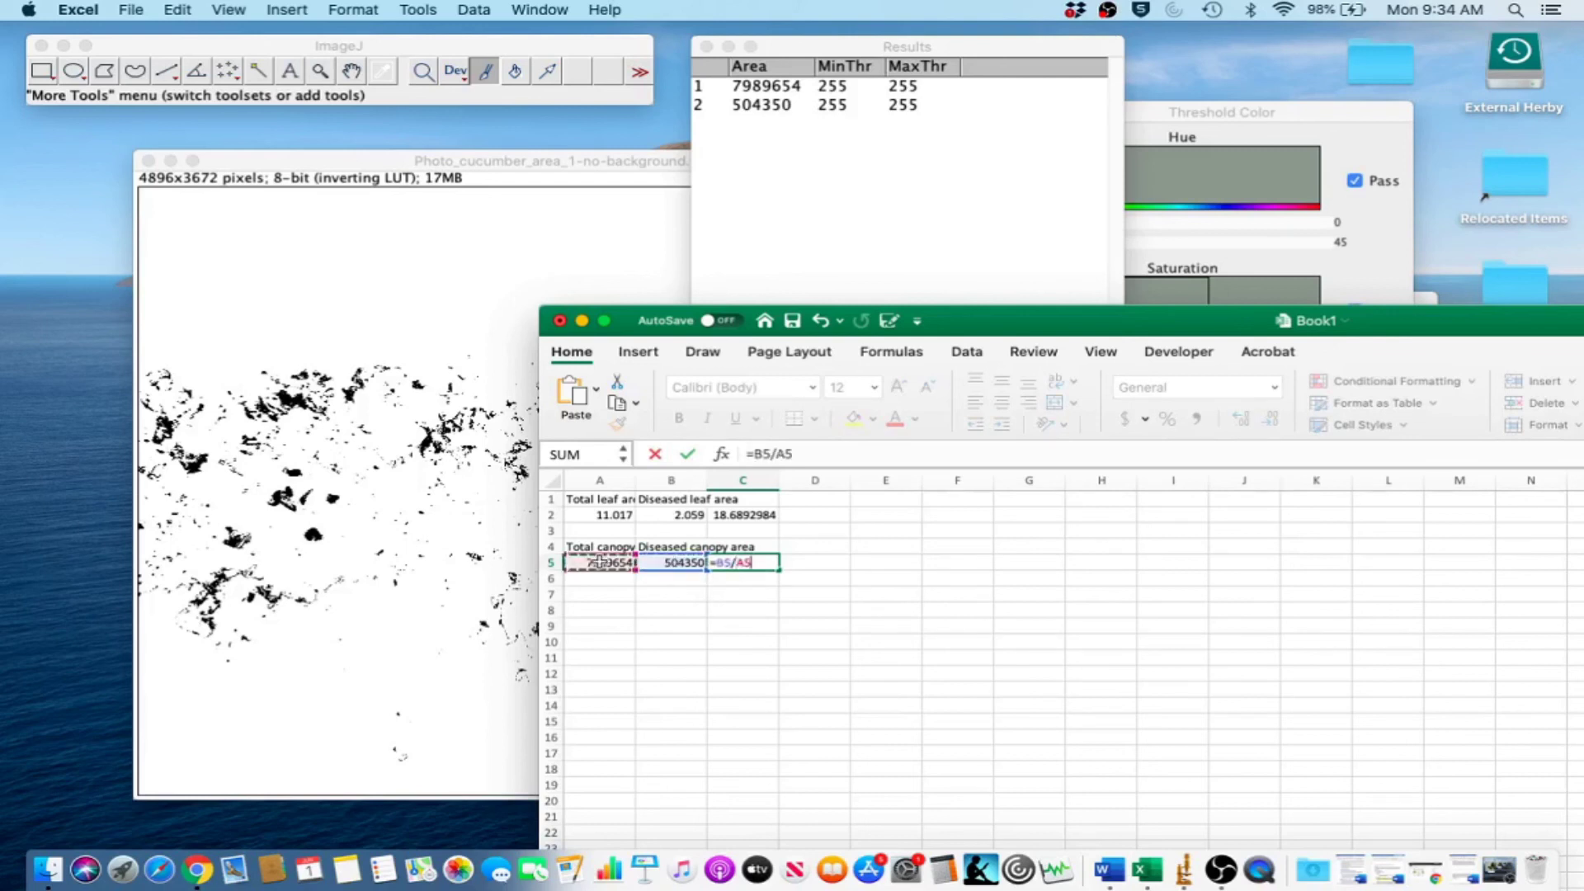
{"action": "left_click", "coordinate": [716, 563]}
{"action": "type", "text": "("}
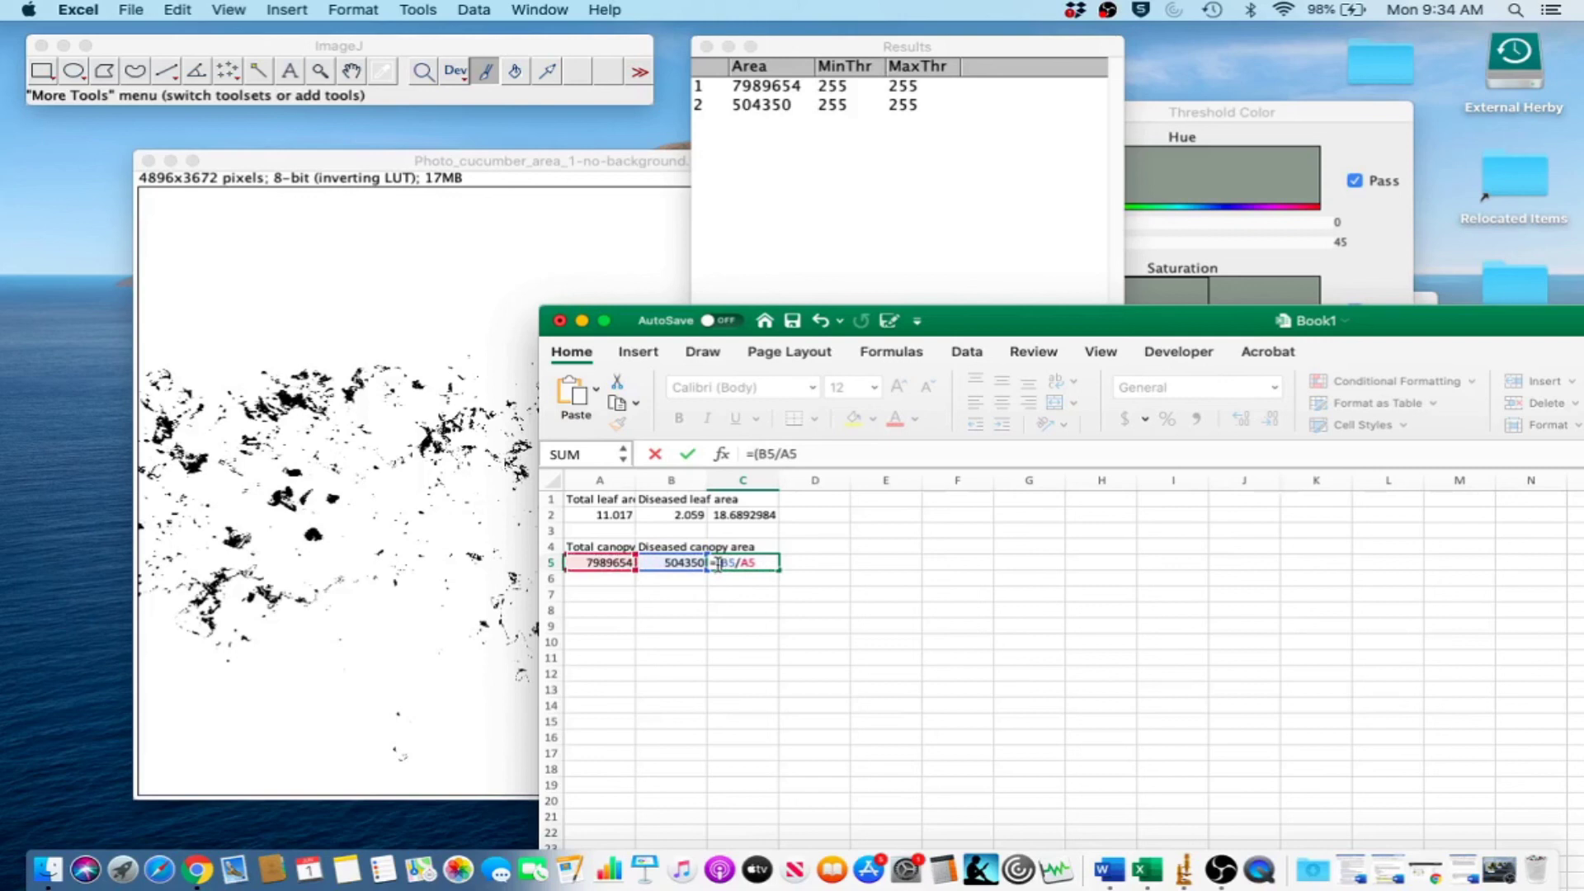
{"action": "type", "text": ")*100"}
{"action": "key", "text": "Return"}
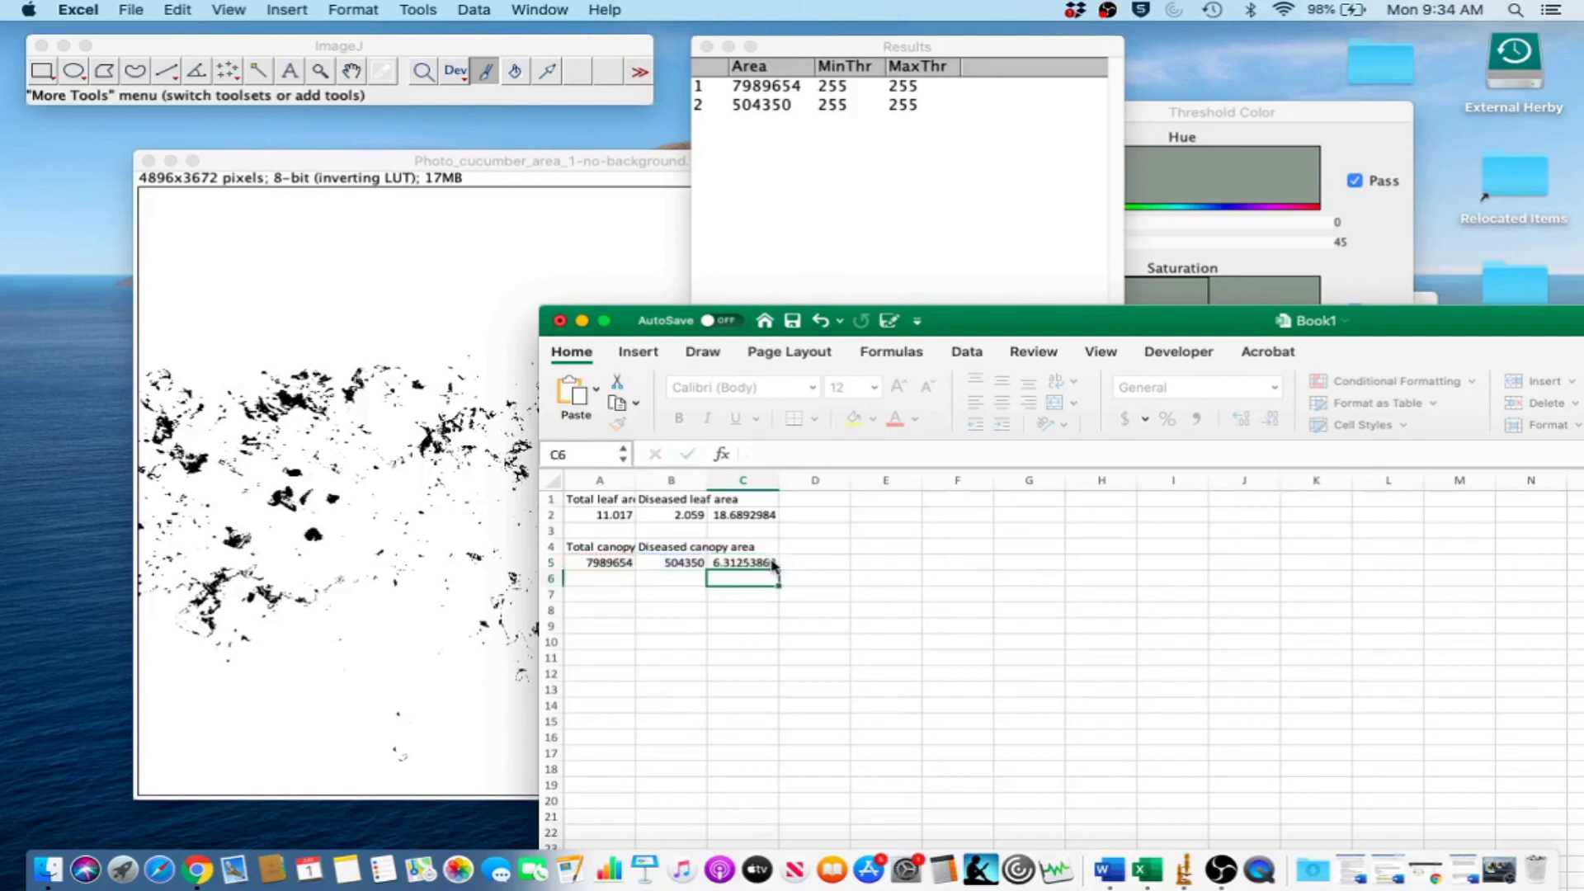